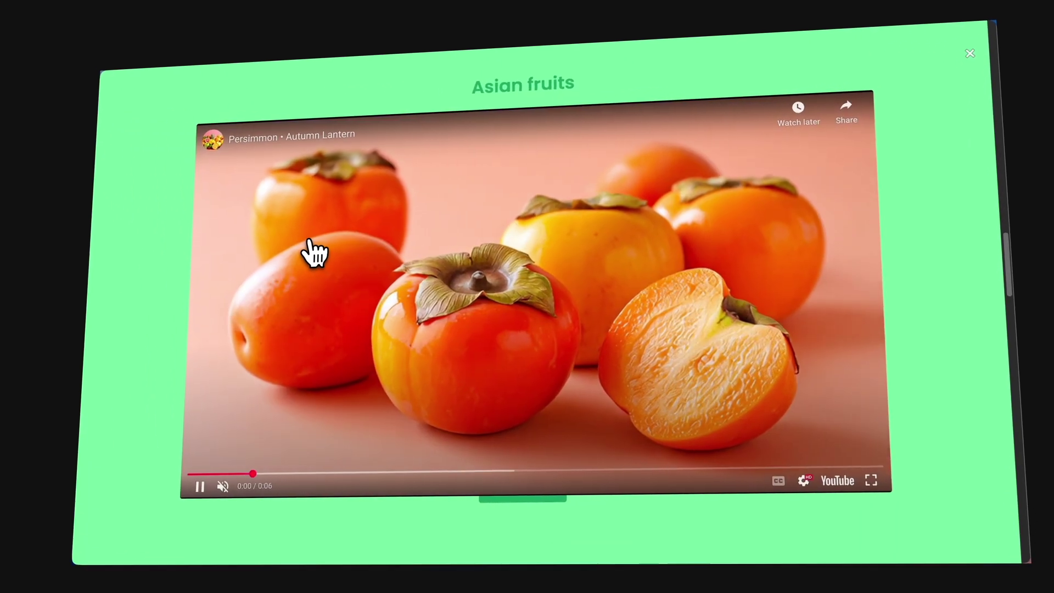
# On the published page, play the Pomelo grid video, the Rambutan slider video and the avocado video
pyautogui.press('Escape')
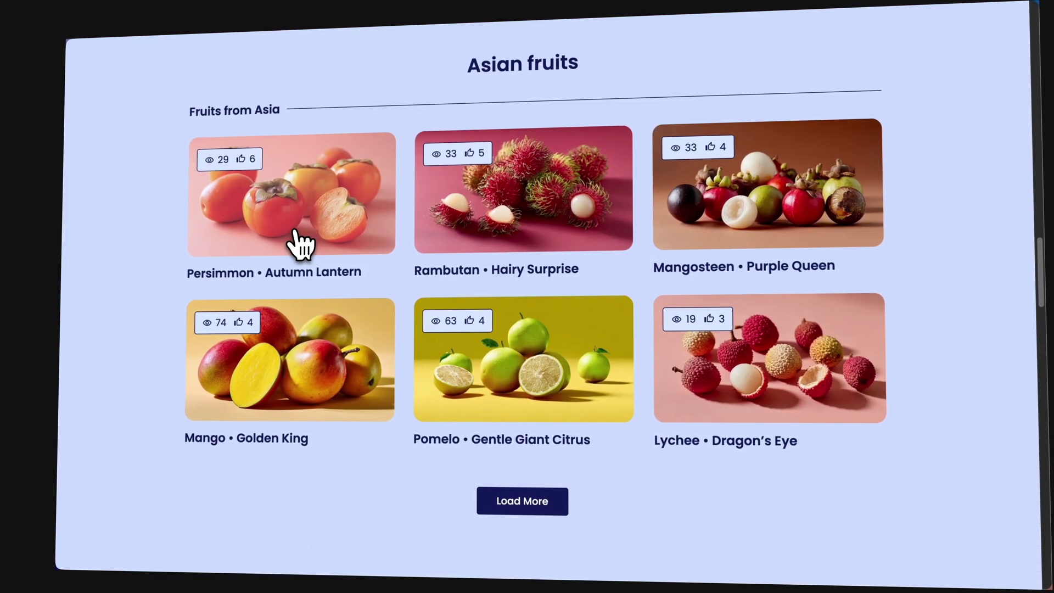
pyautogui.click(483, 332)
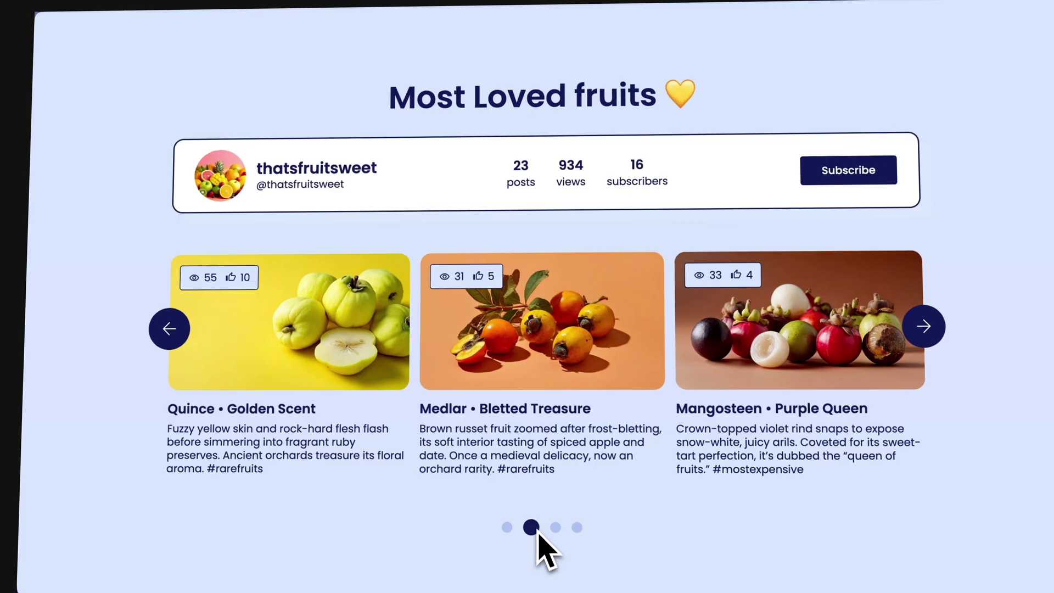
pyautogui.click(556, 528)
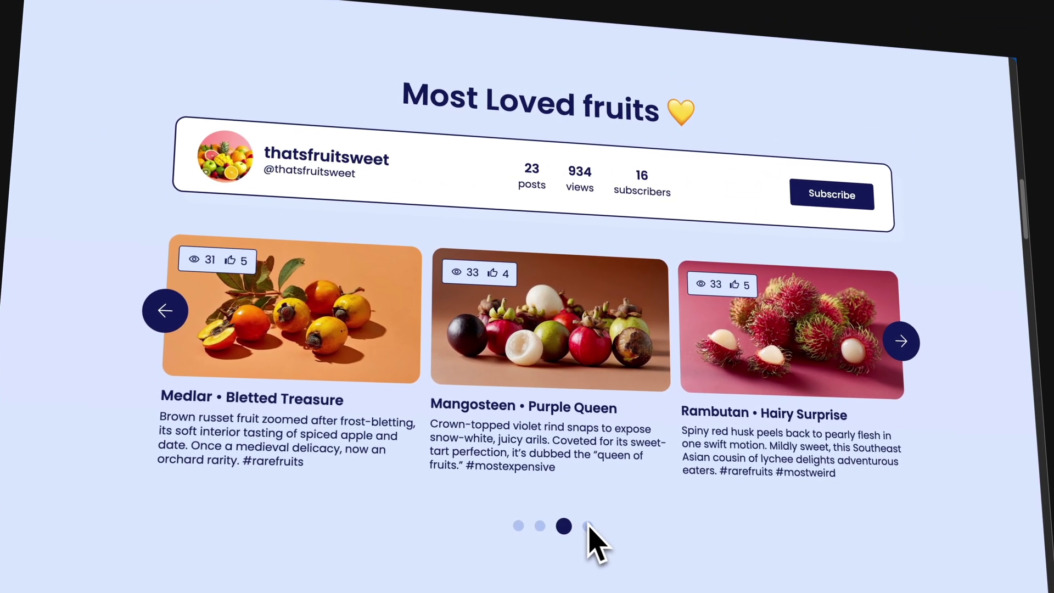
pyautogui.click(588, 526)
pyautogui.click(505, 324)
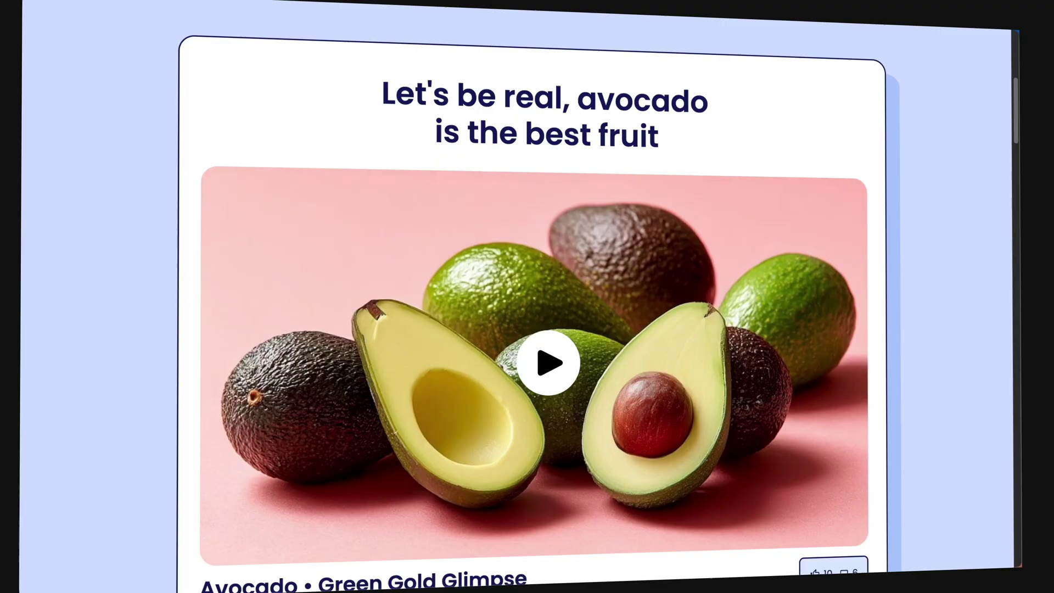
pyautogui.scroll(-2, 522, 297)
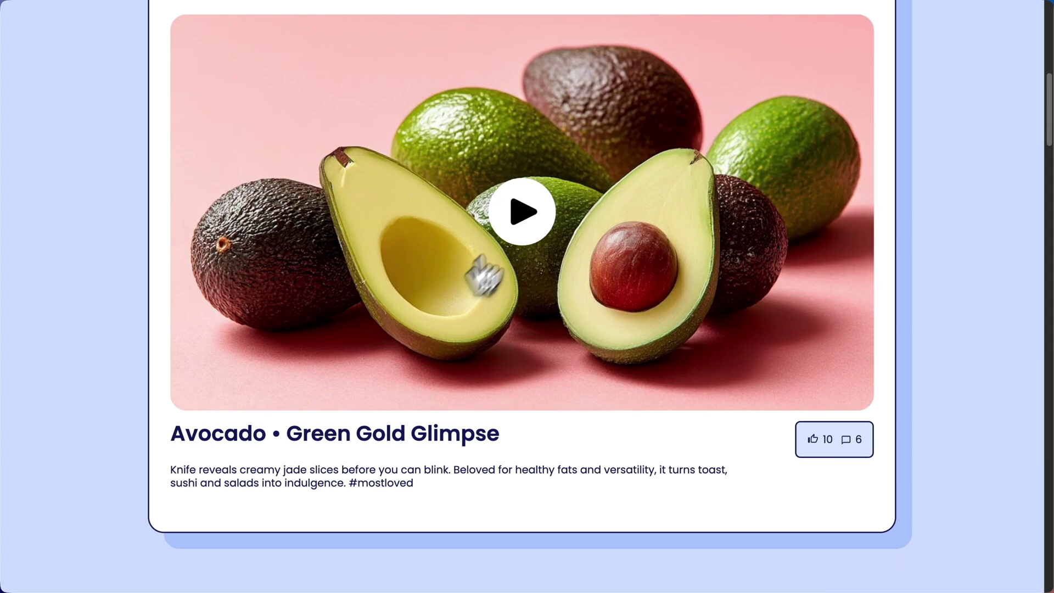
pyautogui.click(524, 220)
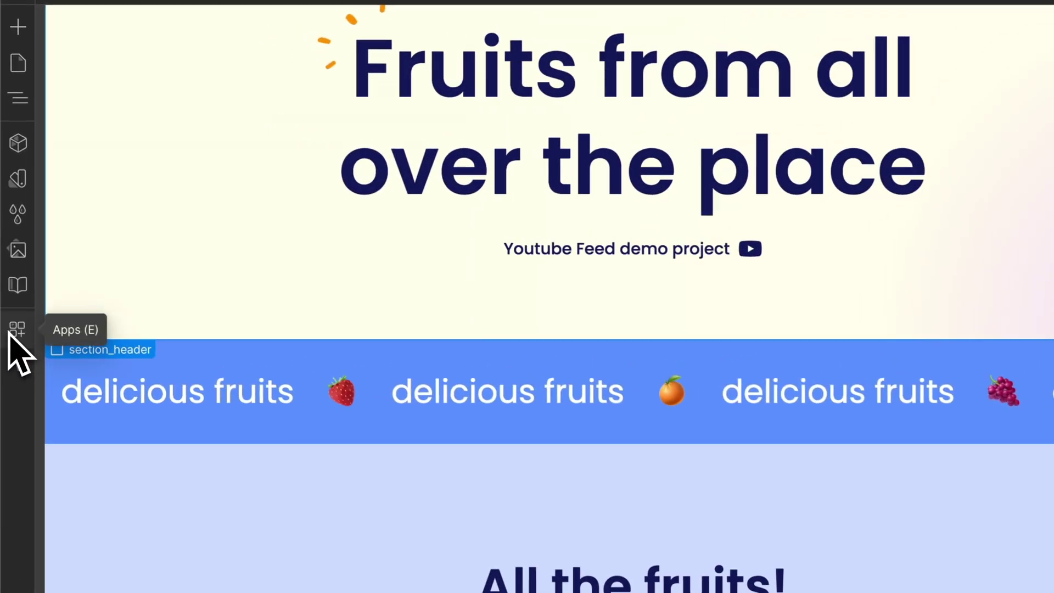
# Launch Finsweet Components from the Apps panel and start a YouTube Feed in its Builder
pyautogui.click(15, 294)
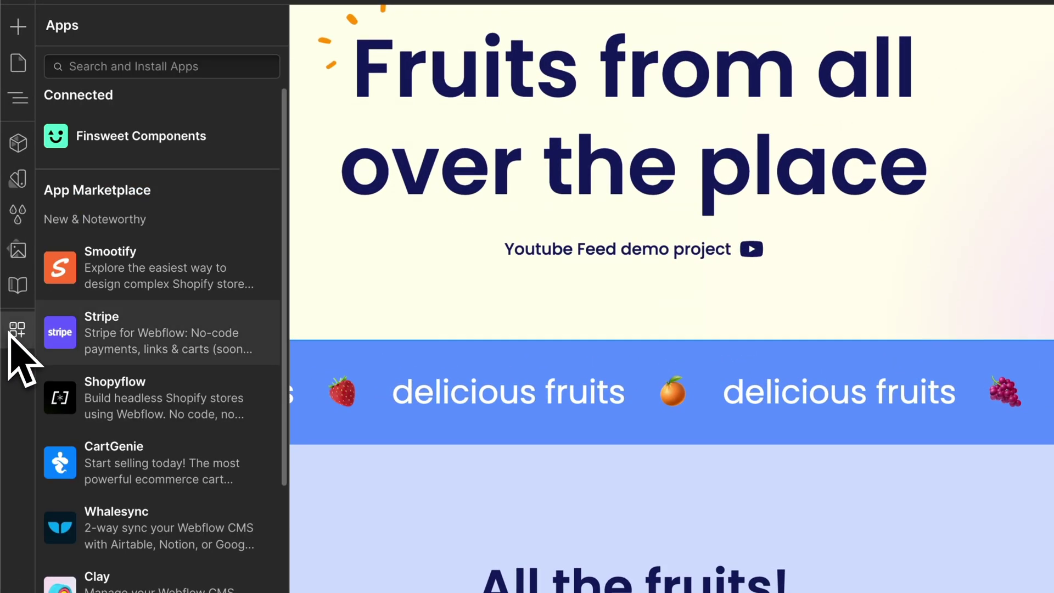
pyautogui.click(203, 131)
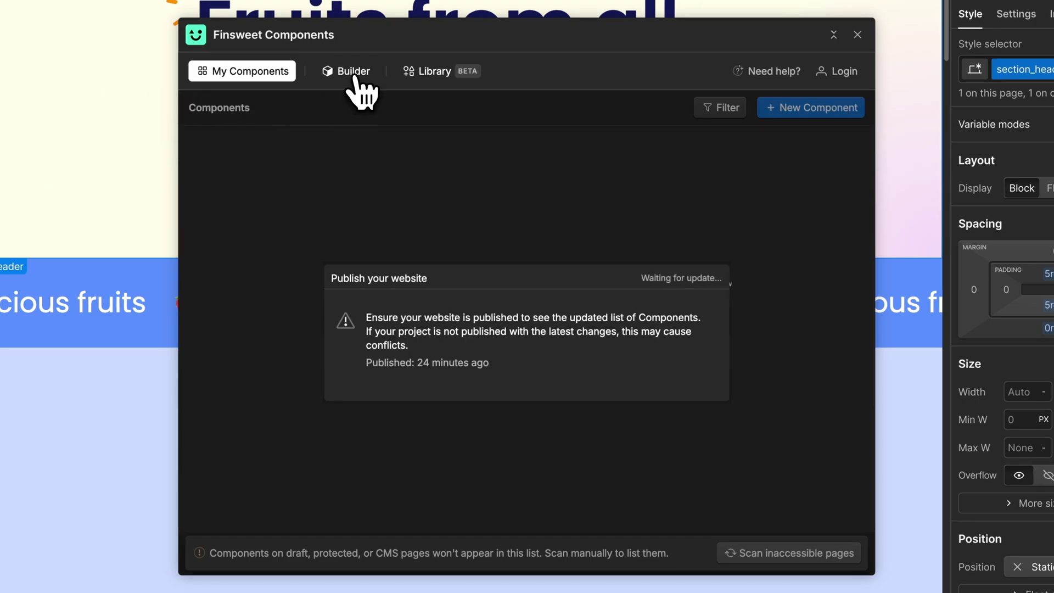
pyautogui.click(356, 78)
pyautogui.click(581, 409)
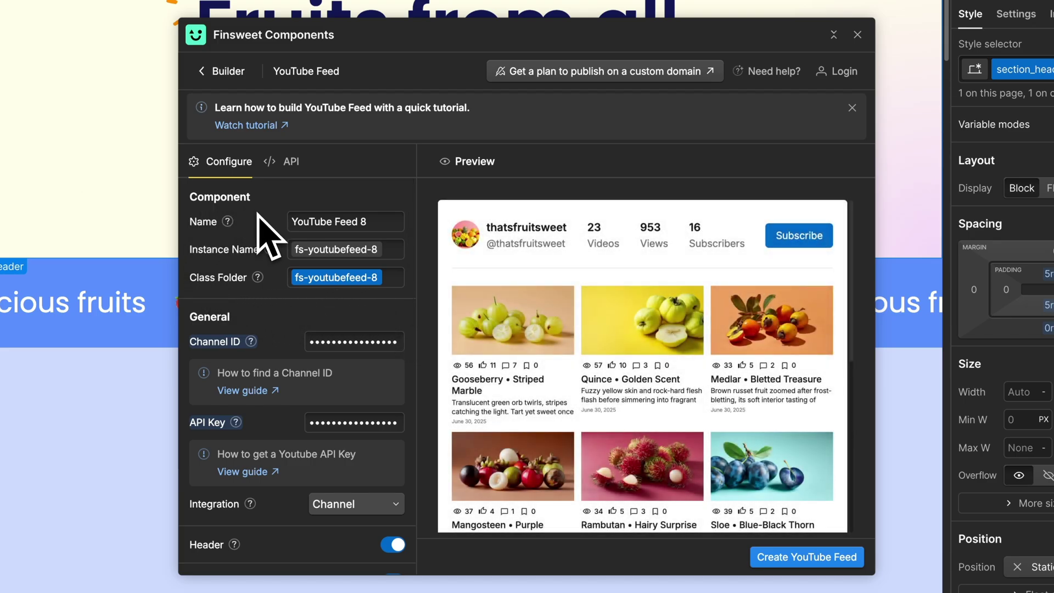
# Review the Name, Instance Name, Channel ID and API Key fields, then show the Integration choices
pyautogui.moveTo(234, 226)
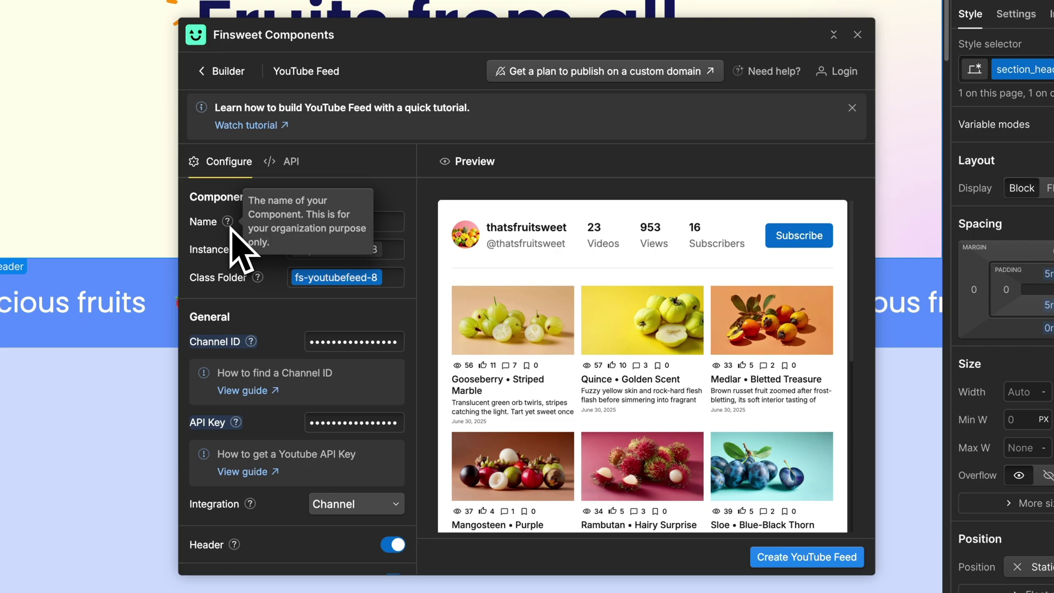
pyautogui.moveTo(268, 254)
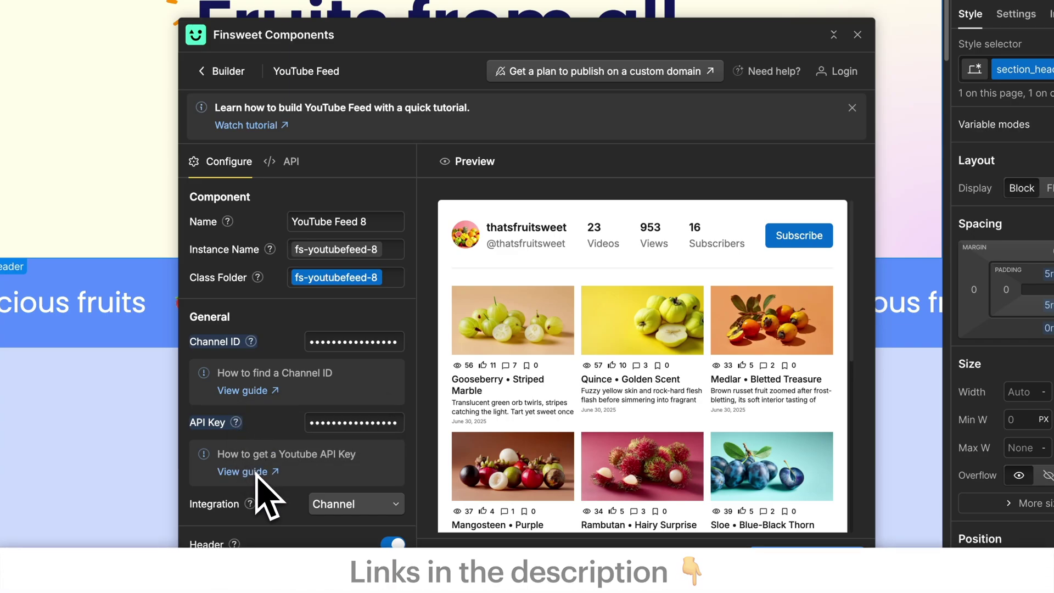
pyautogui.click(358, 525)
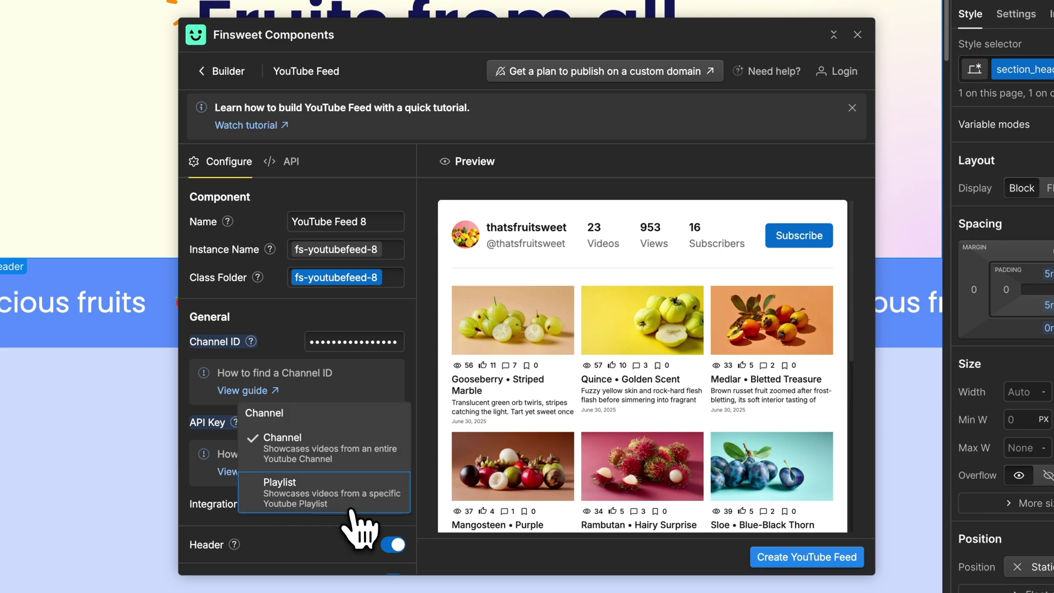
# Keep Channel as the source, test the header, title, description and comment toggles, leaving play icons off
pyautogui.click(312, 446)
pyautogui.scroll(-6, 313, 456)
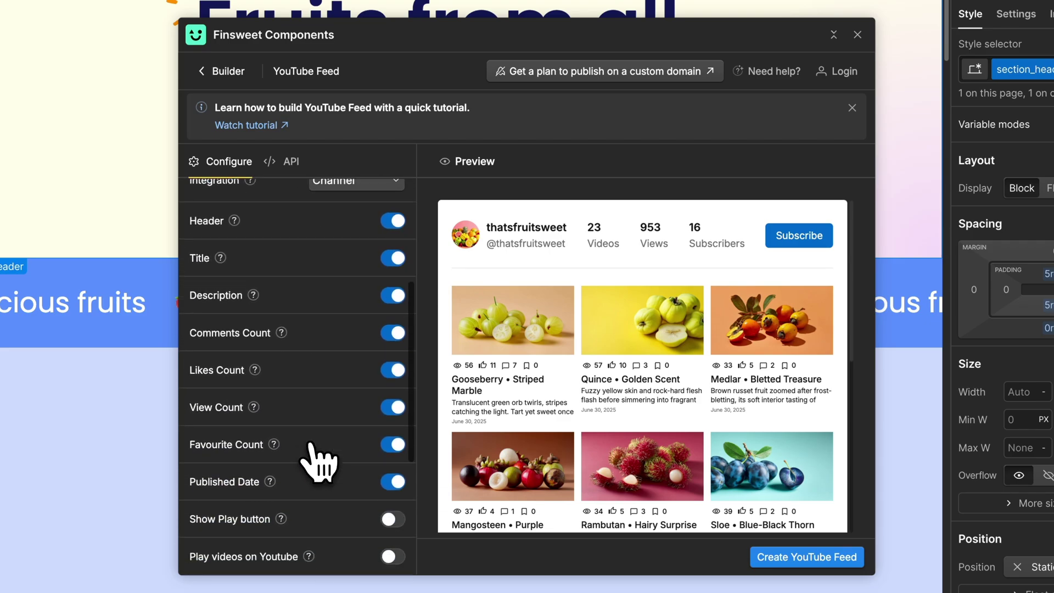
pyautogui.scroll(-1, 318, 462)
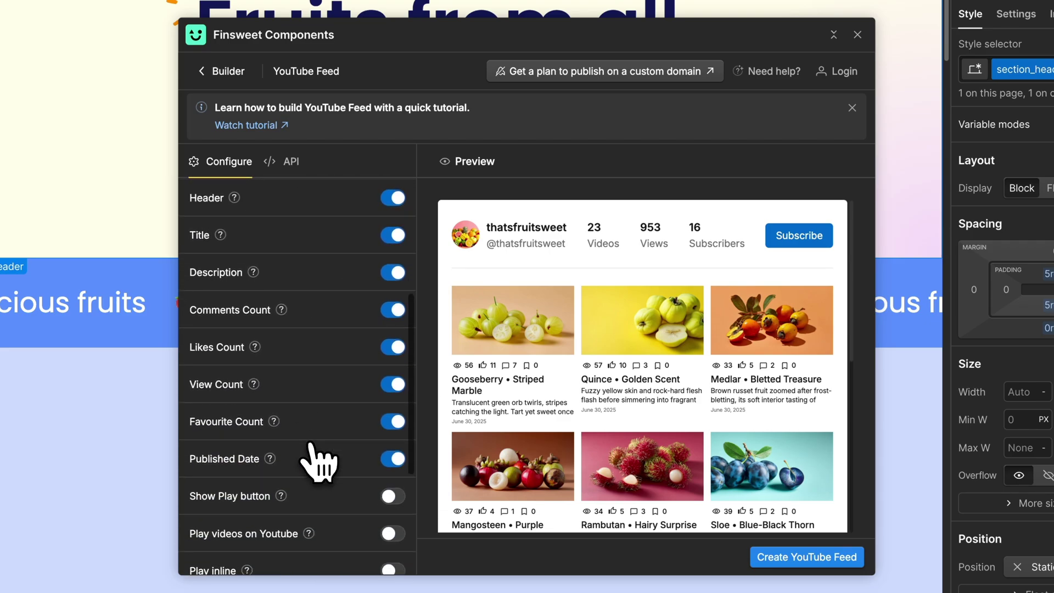
pyautogui.click(393, 198)
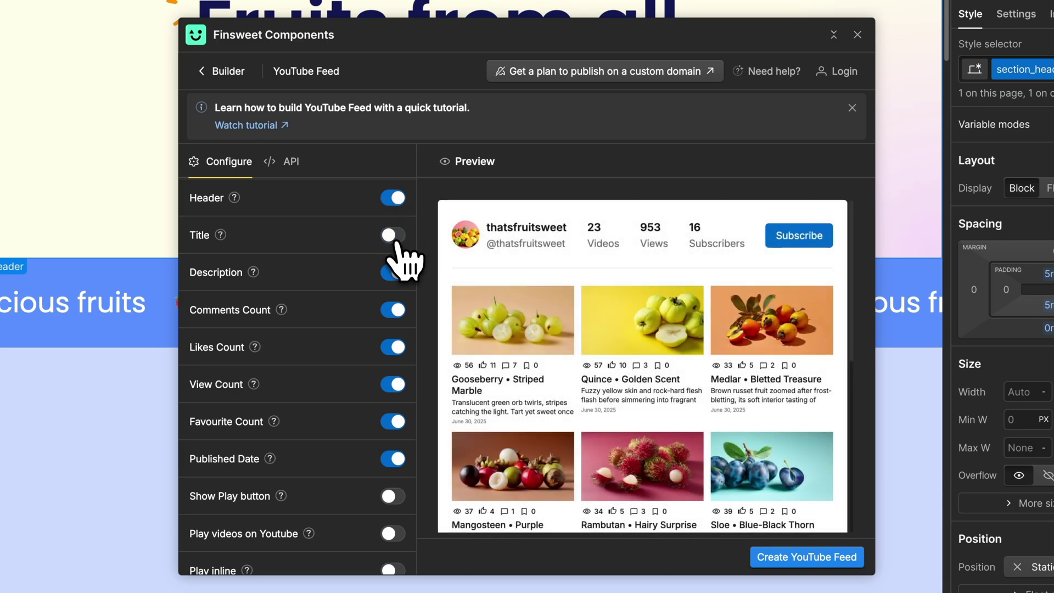
pyautogui.click(397, 241)
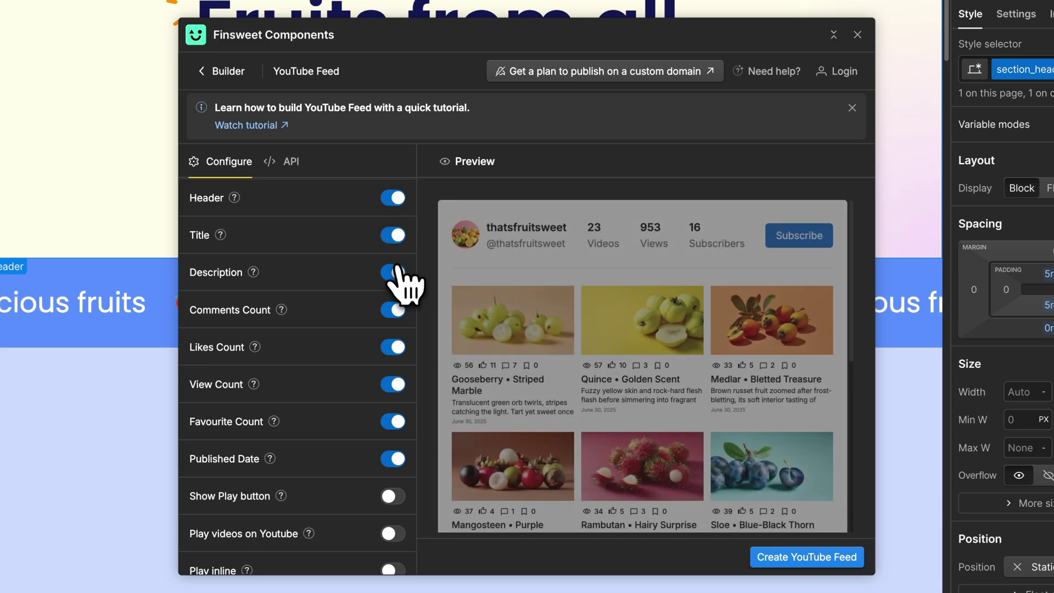
pyautogui.click(397, 272)
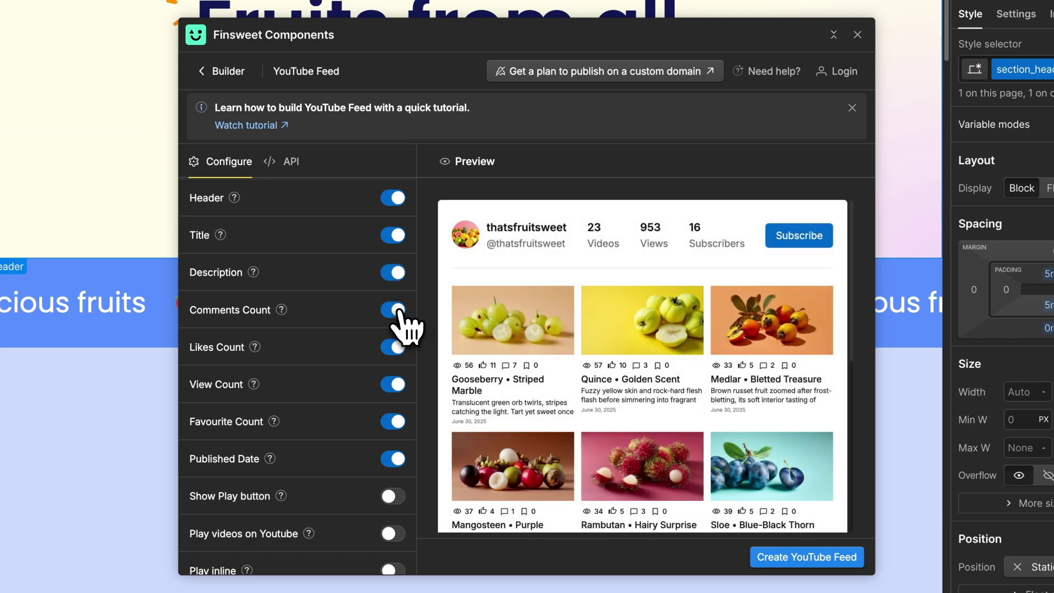
pyautogui.click(398, 311)
pyautogui.click(399, 312)
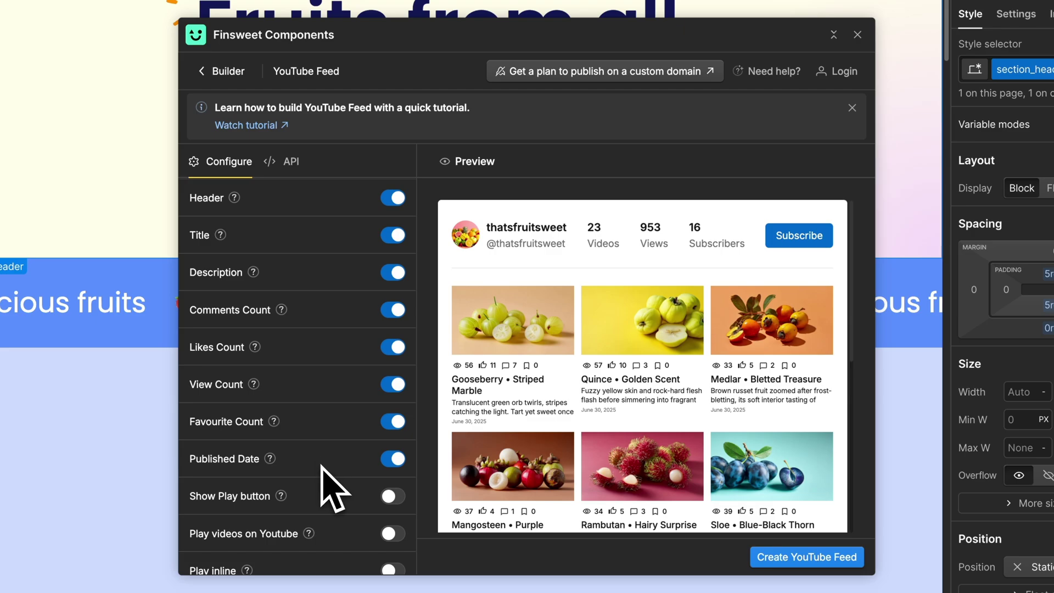
pyautogui.click(393, 497)
pyautogui.click(394, 497)
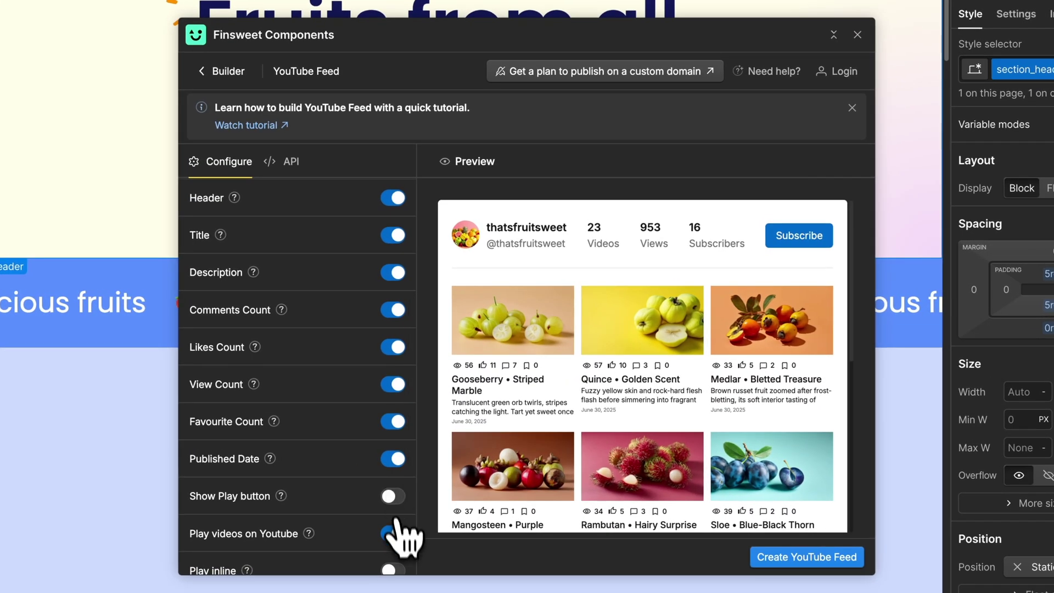
# Try Play inline with the Gooseberry video, leave it off, and set Lightbox Background to #000000CC
pyautogui.click(498, 481)
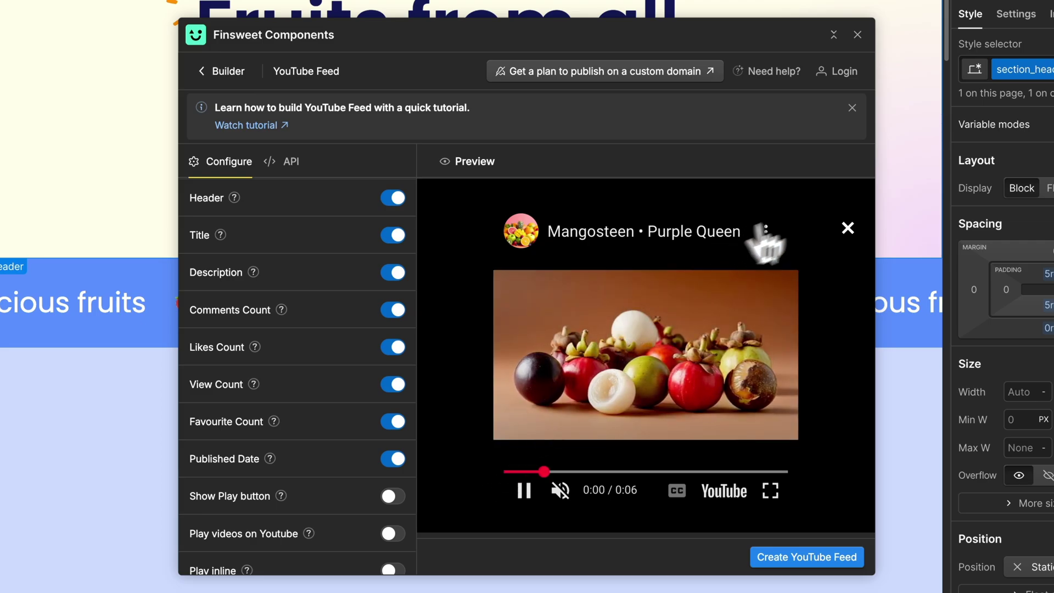
pyautogui.click(848, 229)
pyautogui.scroll(-5, 346, 477)
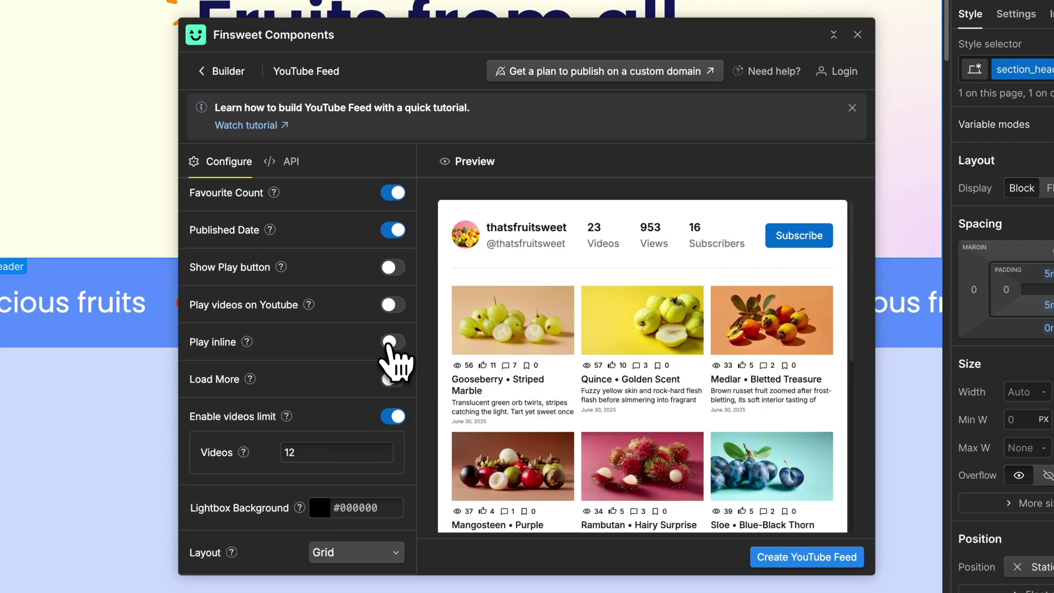
pyautogui.click(391, 342)
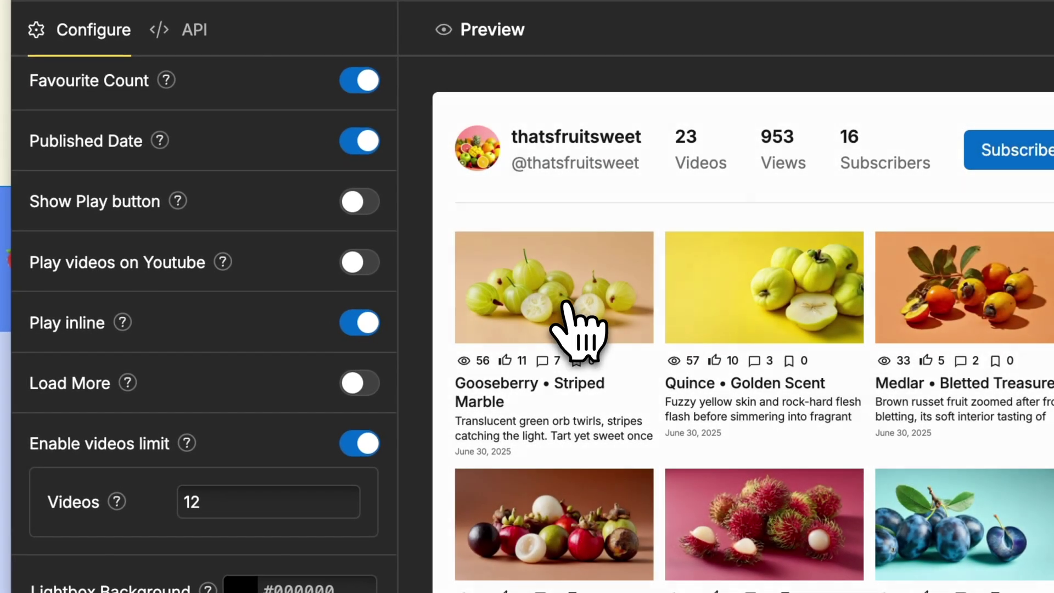
pyautogui.click(522, 332)
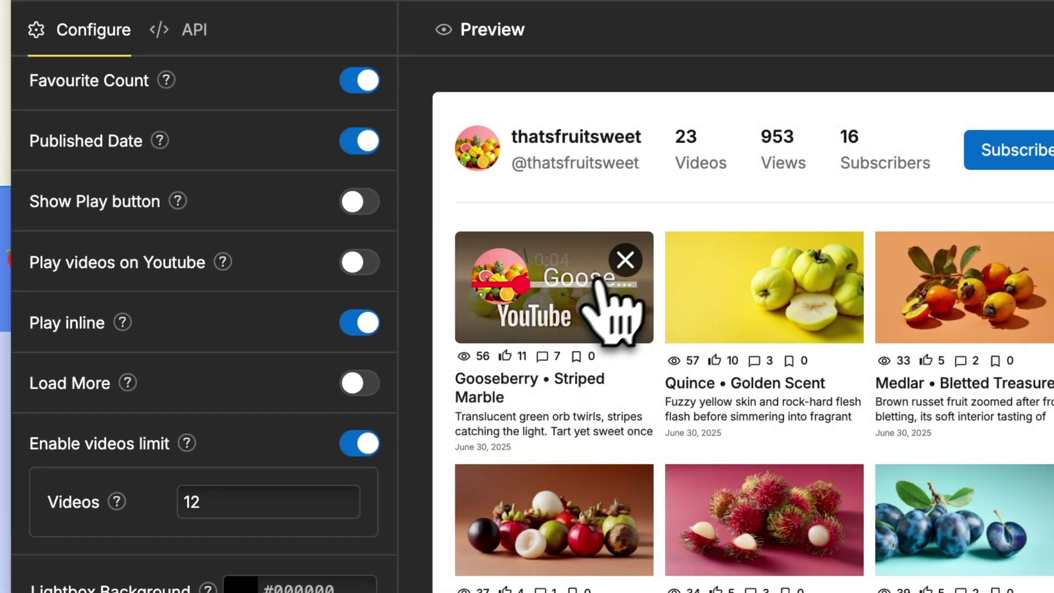
pyautogui.click(625, 260)
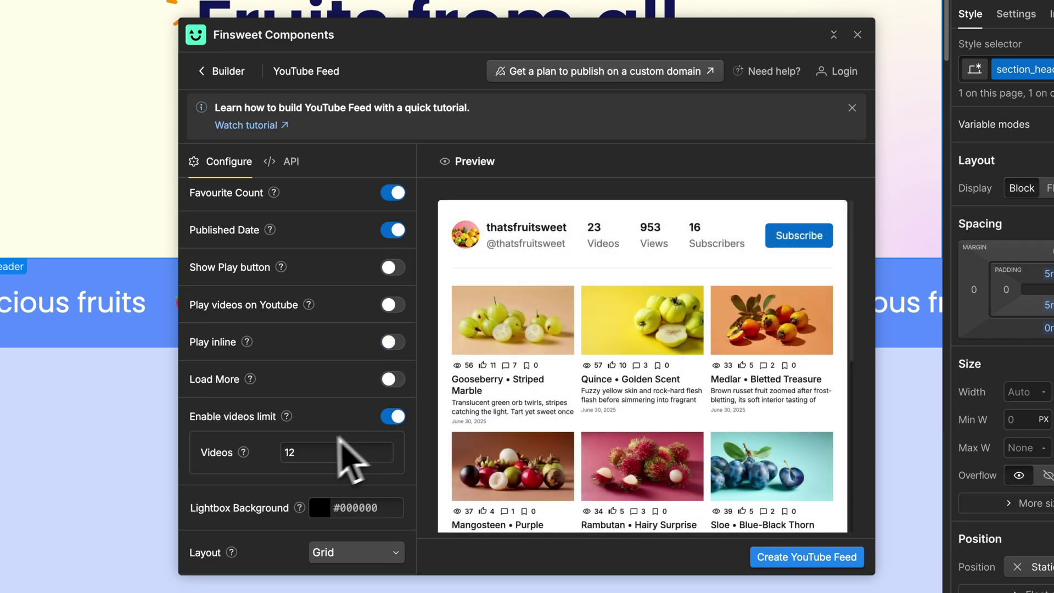
pyautogui.click(319, 508)
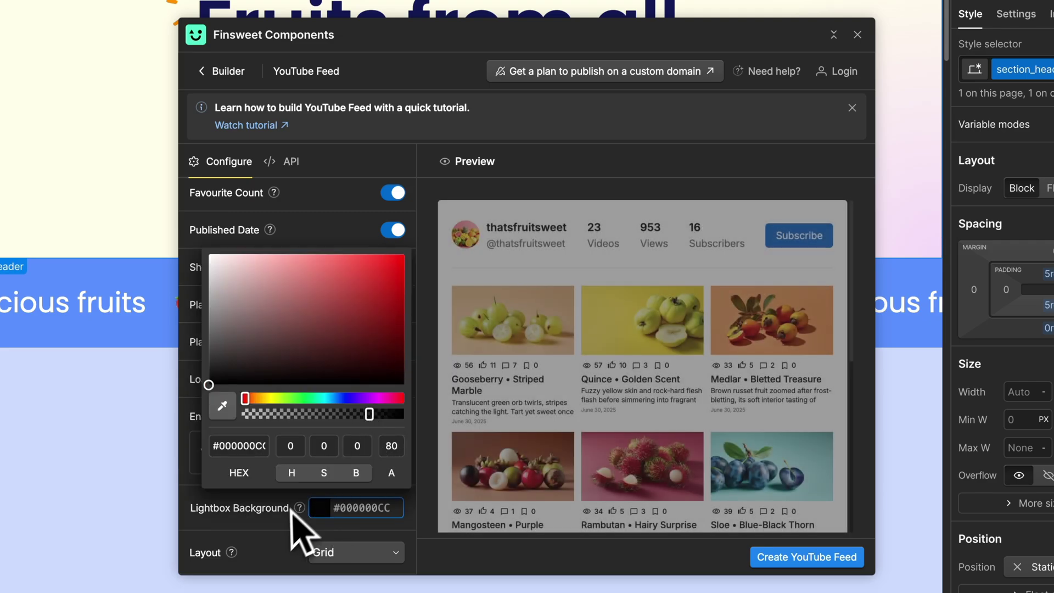
# Keep the #000000CC background and, after trying Slider and Single video, set the feed Layout to Grid
pyautogui.click(284, 522)
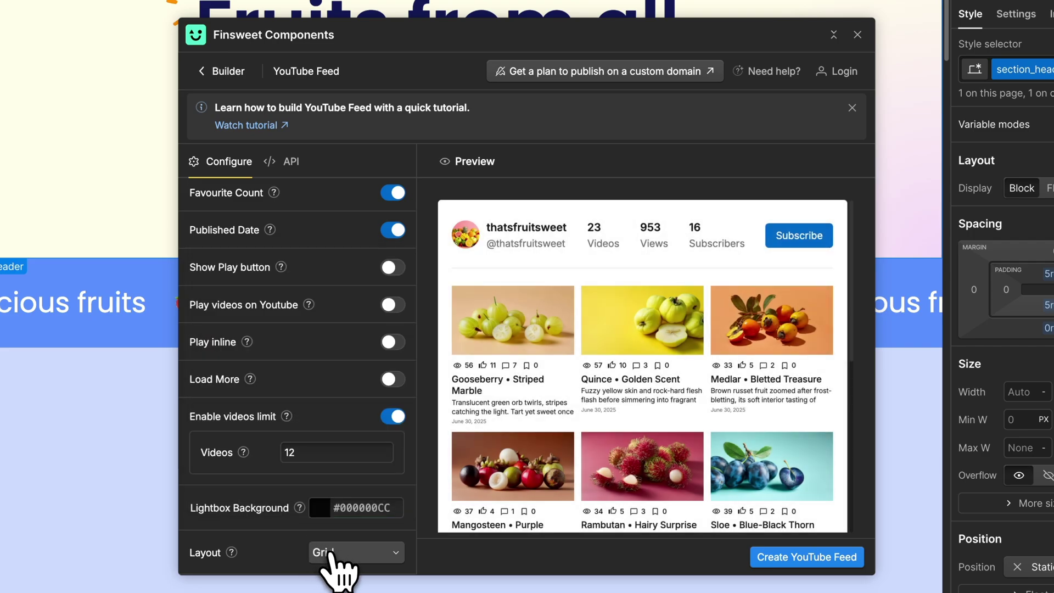
pyautogui.click(333, 554)
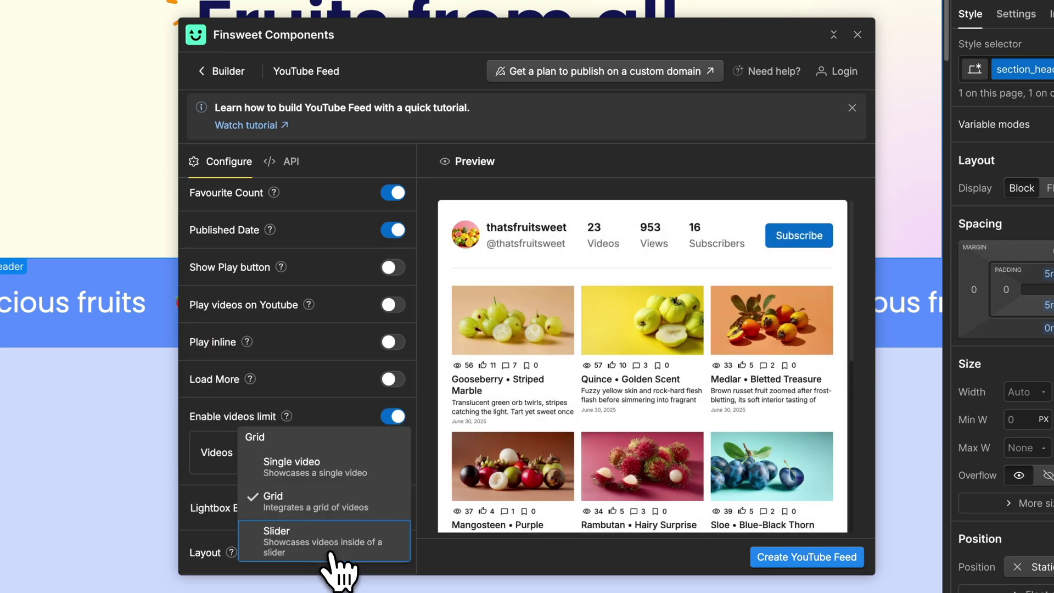
pyautogui.click(331, 555)
pyautogui.click(331, 553)
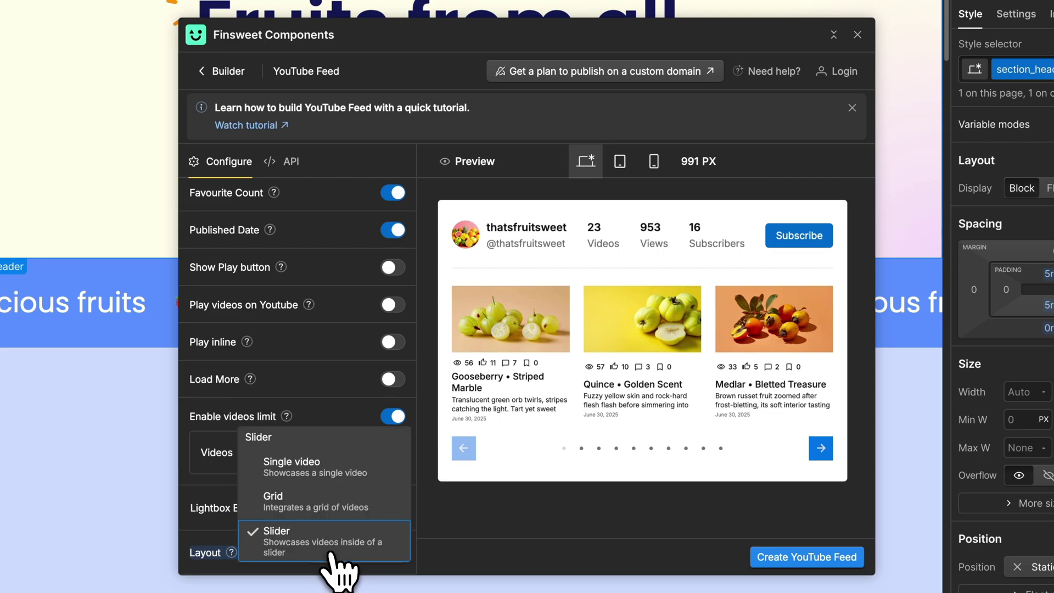
pyautogui.click(318, 468)
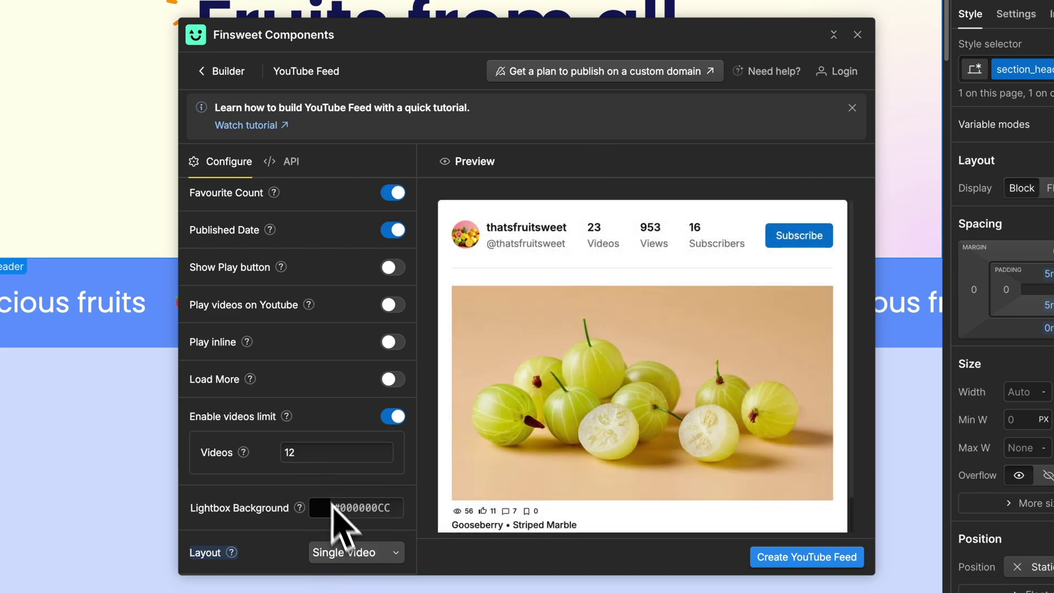
pyautogui.click(354, 553)
pyautogui.click(336, 512)
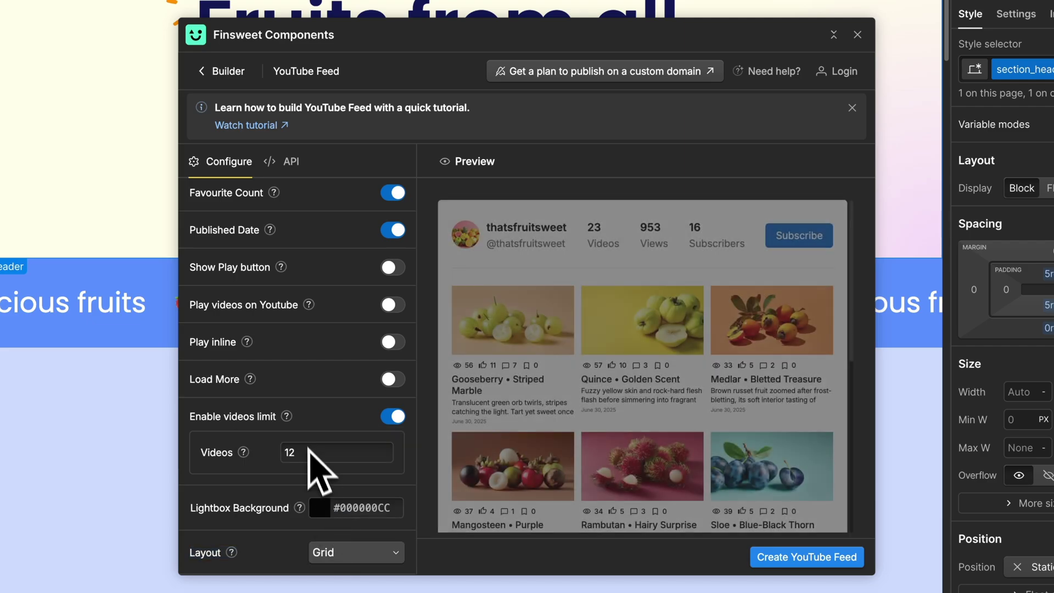
# Select the content block and paste the Channel ID and YouTube API key into the feed settings
pyautogui.scroll(10, 308, 437)
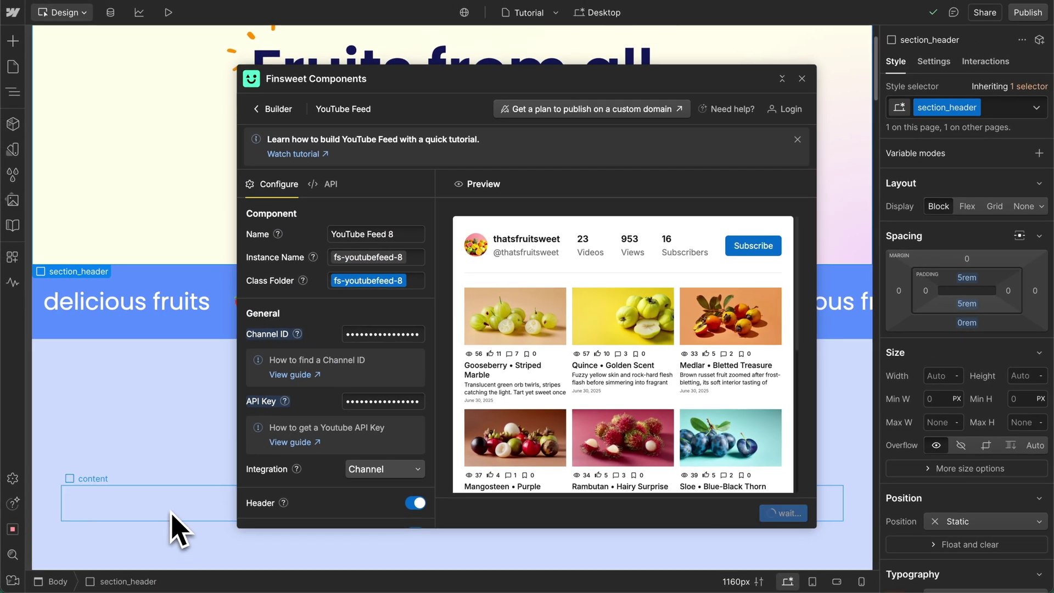
pyautogui.click(172, 514)
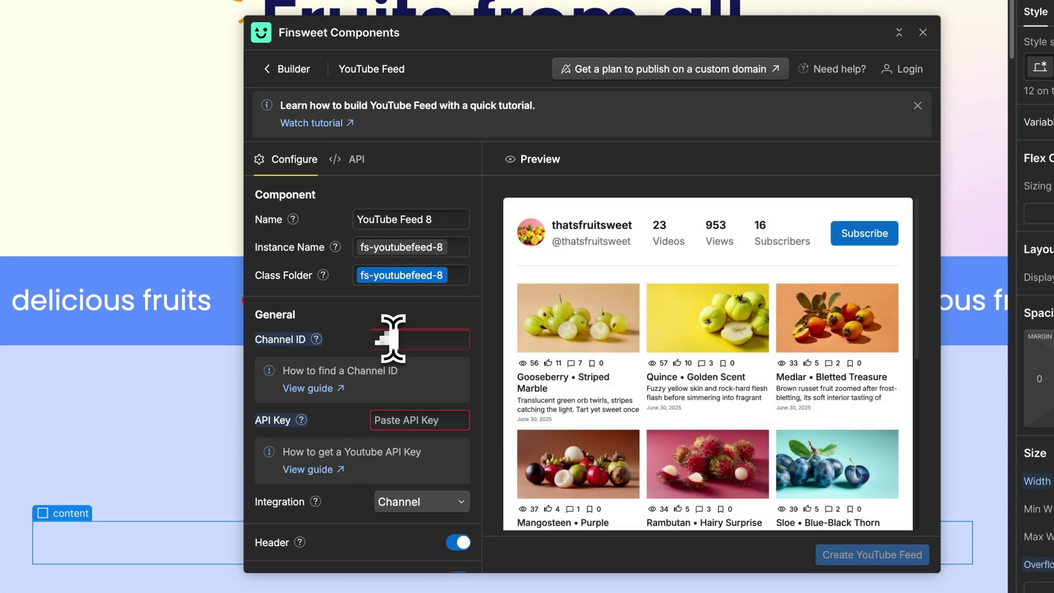
pyautogui.press('Tab')
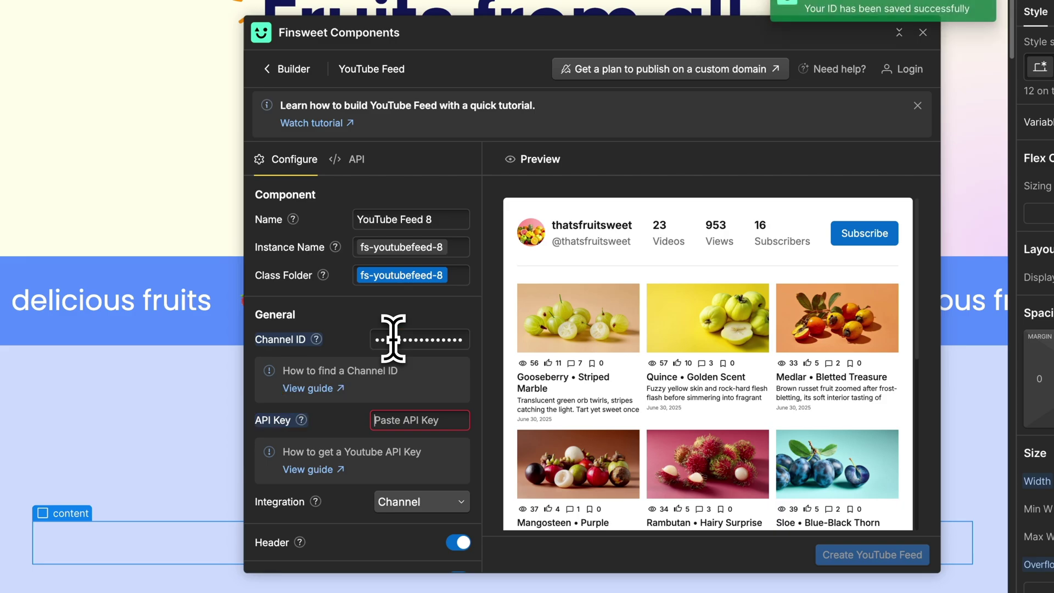
pyautogui.hotkey('ctrl', 'v')
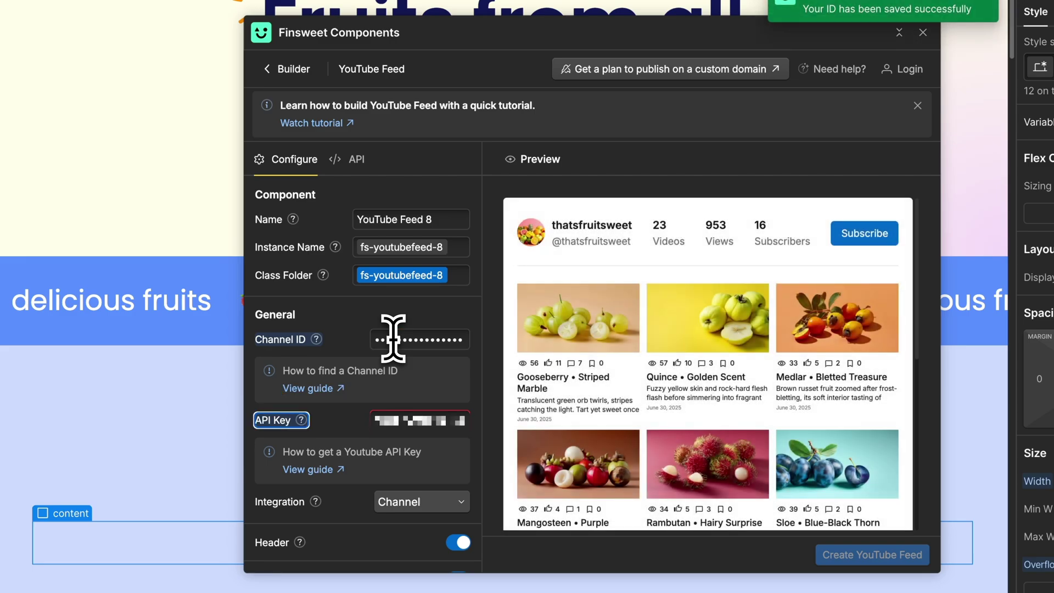
pyautogui.scroll(-2, 394, 339)
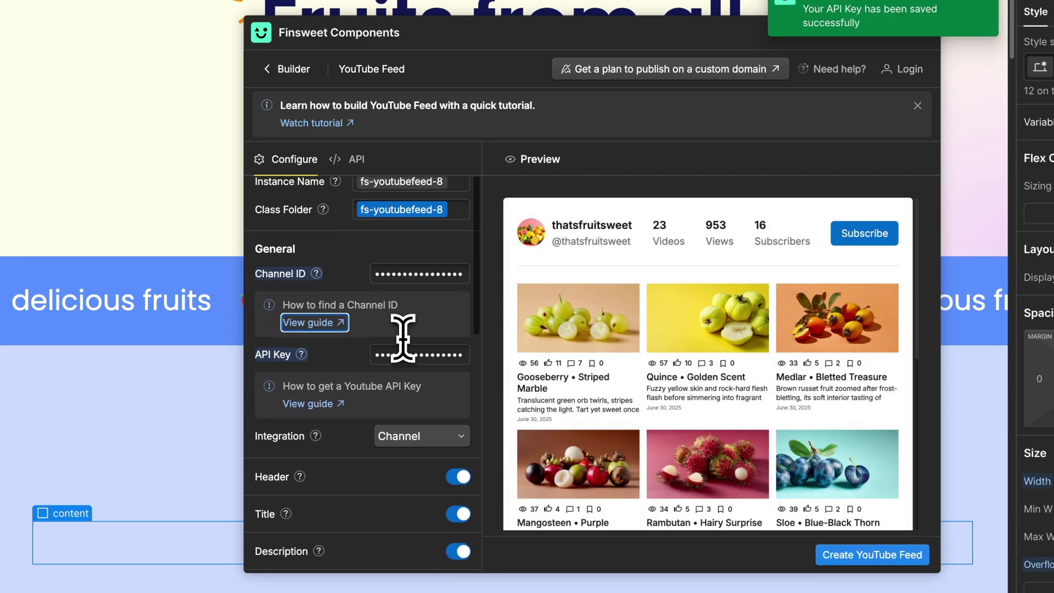
pyautogui.scroll(-1, 403, 339)
pyautogui.scroll(-3, 403, 339)
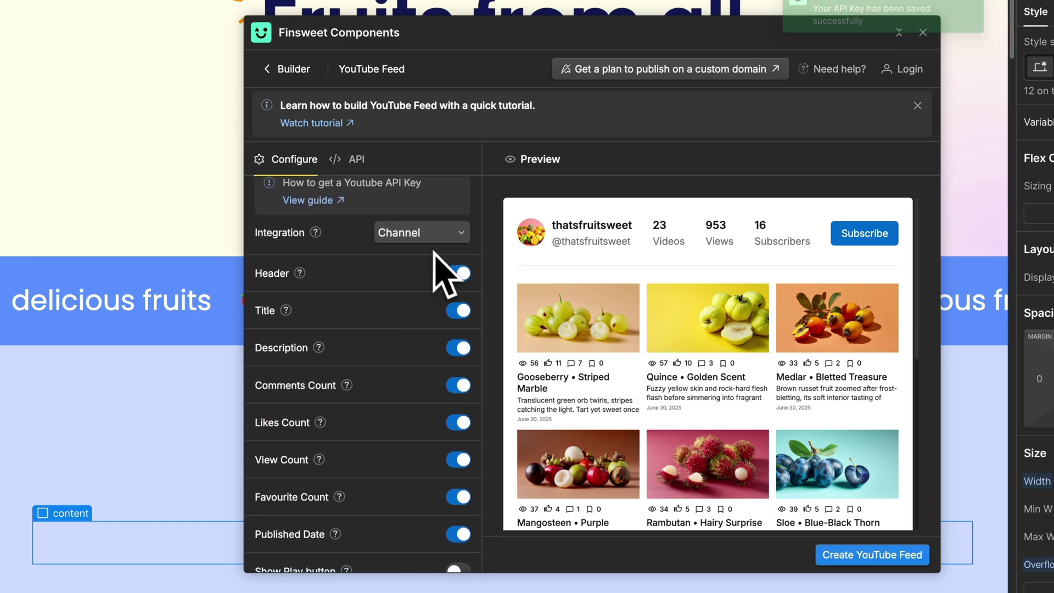
# Turn off Header, Likes Count, View Count, Favourite Count and Published Date on the feed cards
pyautogui.click(460, 274)
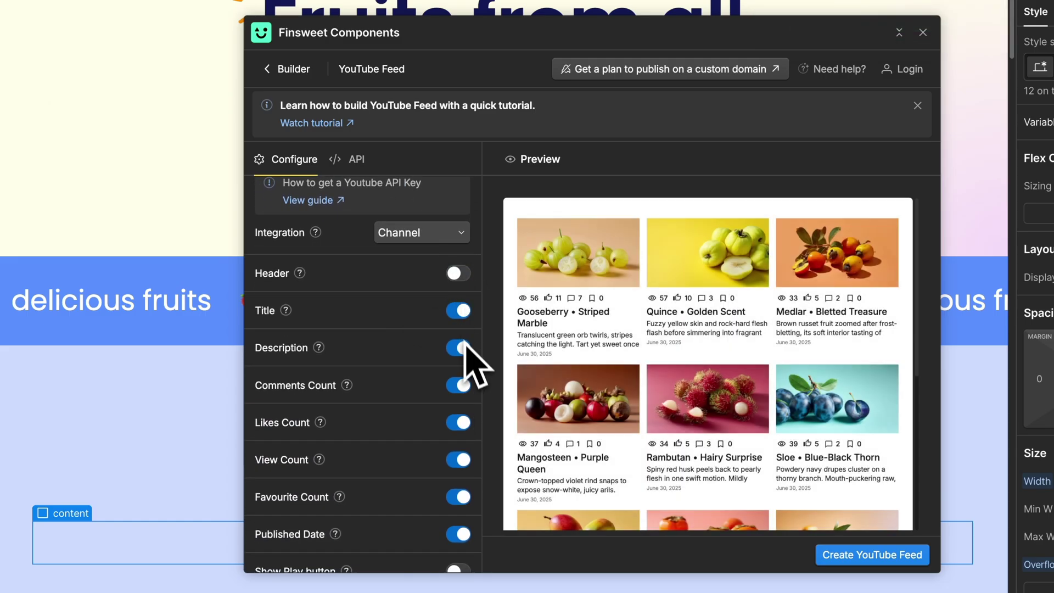
pyautogui.click(460, 422)
pyautogui.click(460, 460)
pyautogui.click(459, 497)
pyautogui.click(459, 534)
# Switch Load More on and select the Videos count field
pyautogui.scroll(-5, 371, 476)
pyautogui.scroll(-1, 367, 470)
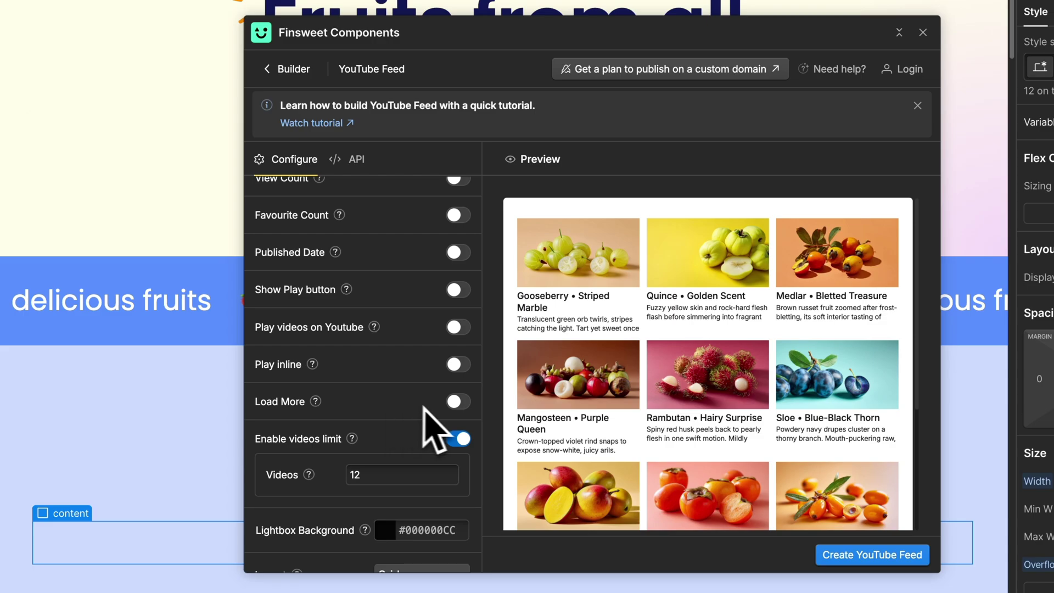
pyautogui.click(458, 401)
pyautogui.click(375, 474)
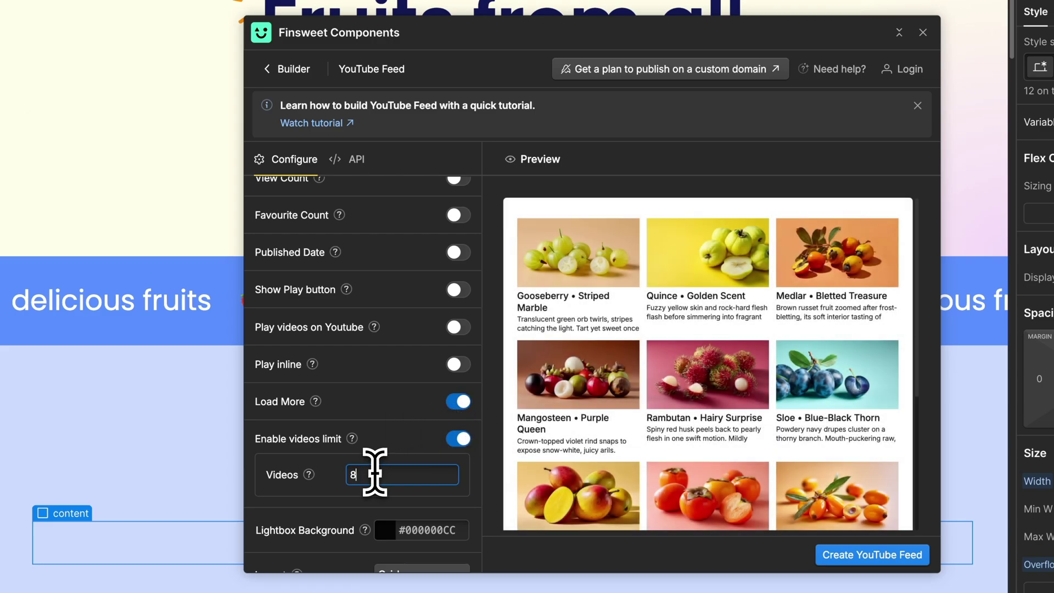
# Apply a limit of 8 videos per load
pyautogui.press('Return')
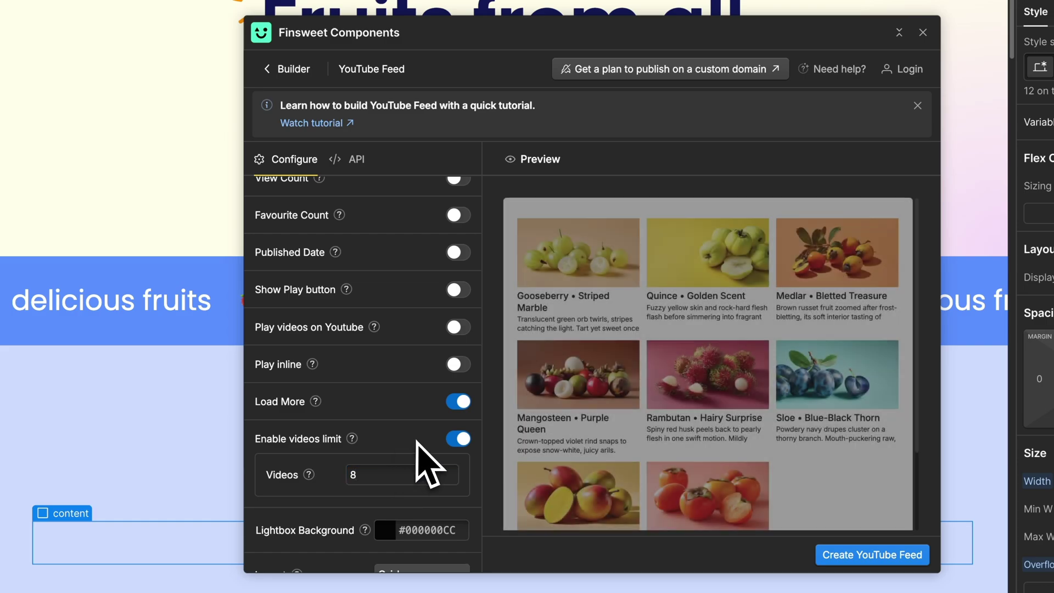
pyautogui.scroll(-2, 591, 403)
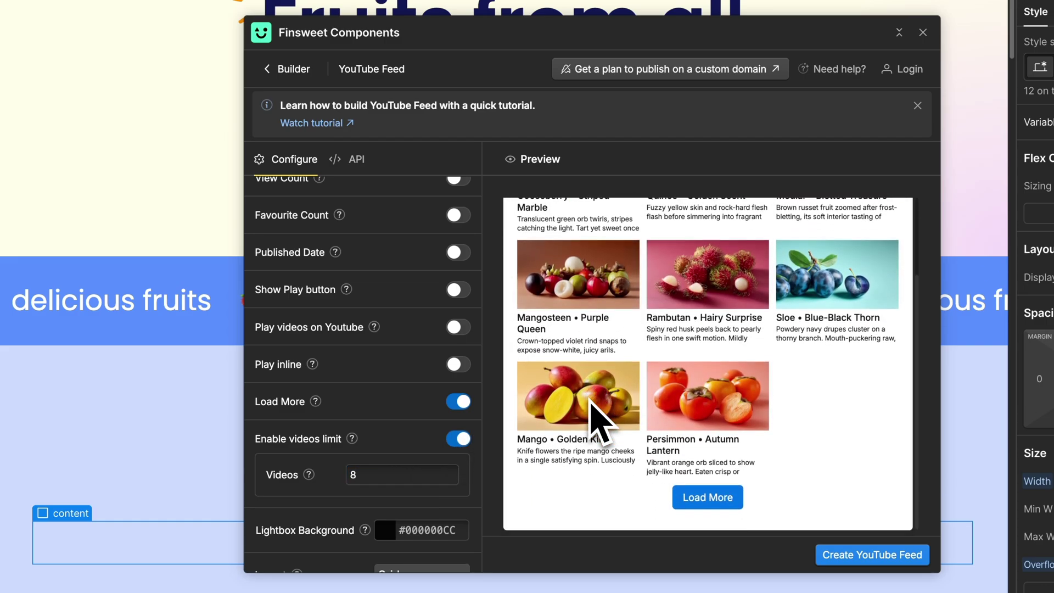
pyautogui.scroll(2, 599, 420)
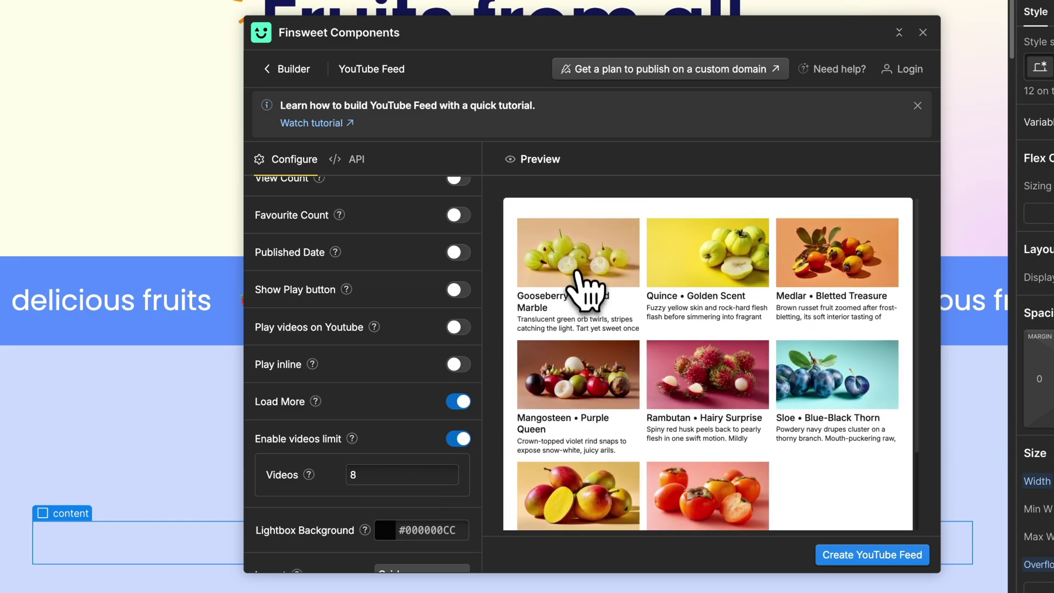
# Check the Gooseberry lightbox and load a second batch of videos in the preview
pyautogui.click(581, 278)
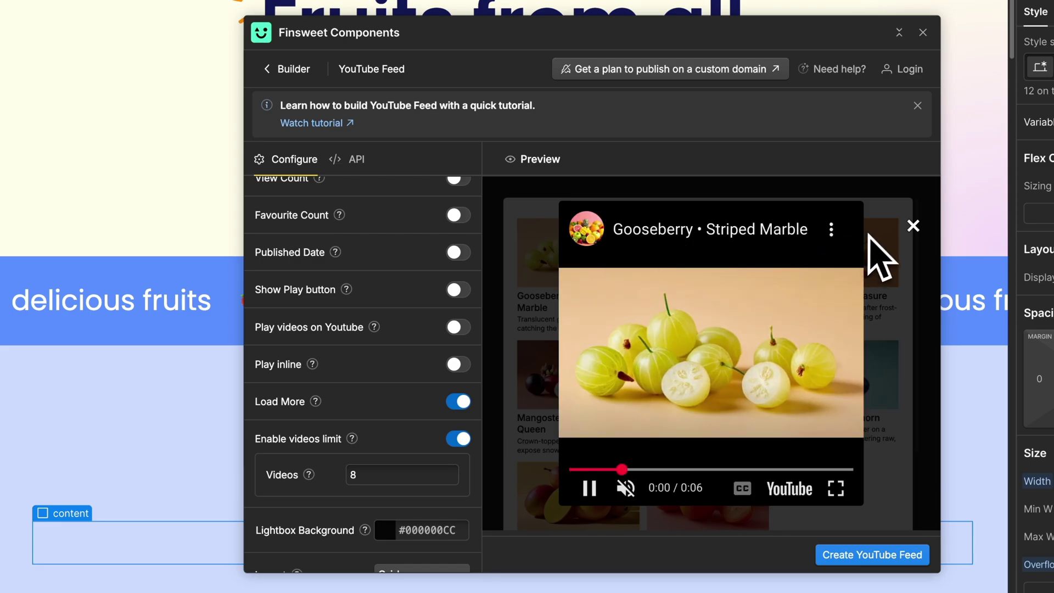
pyautogui.click(914, 225)
pyautogui.scroll(-2, 749, 375)
pyautogui.click(720, 499)
pyautogui.scroll(-4, 728, 516)
pyautogui.scroll(-2, 726, 517)
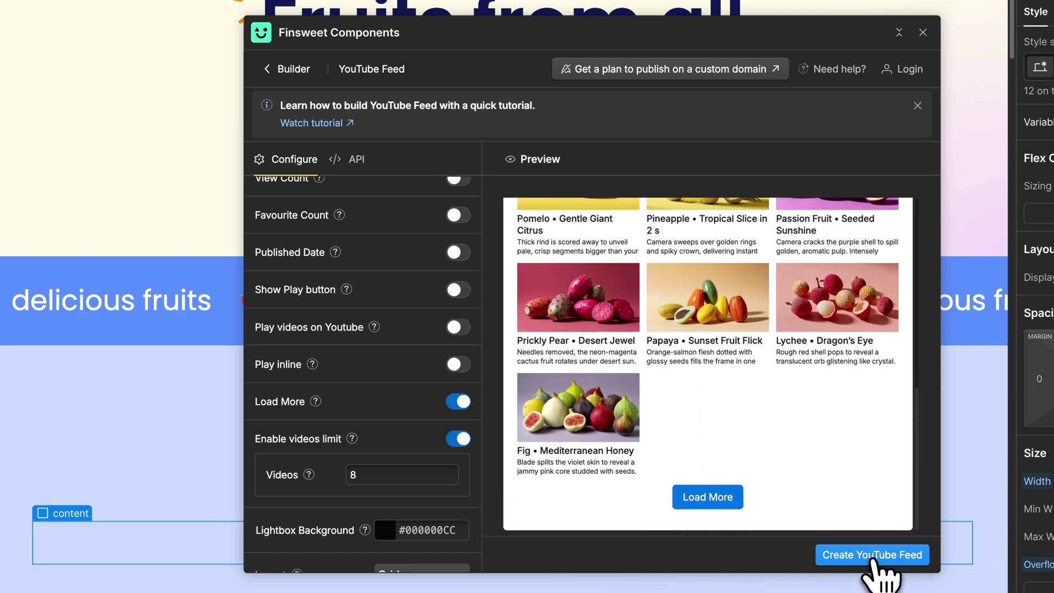
# Create the YouTube Feed with its scripts and minimize Finsweet Components
pyautogui.click(879, 557)
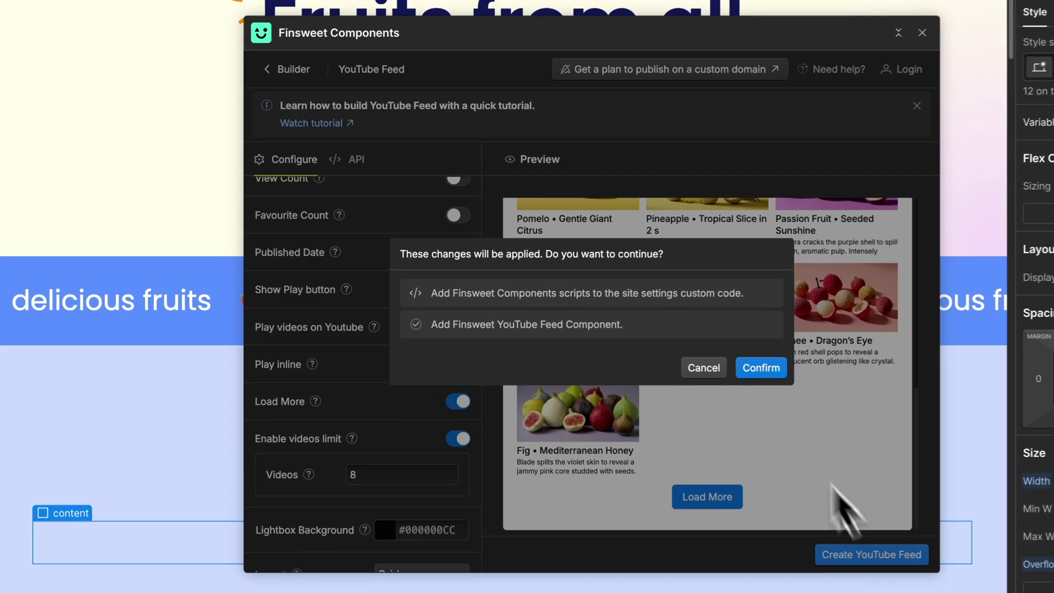
pyautogui.click(762, 368)
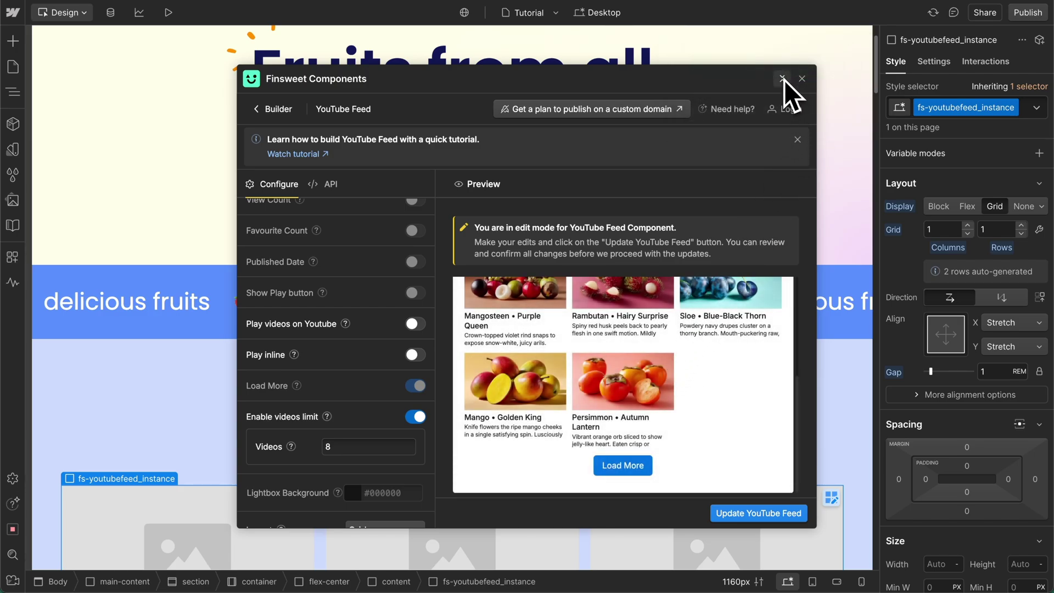
pyautogui.click(782, 78)
# Open the feed instance's Settings tab to view its custom attributes
pyautogui.scroll(-3, 348, 358)
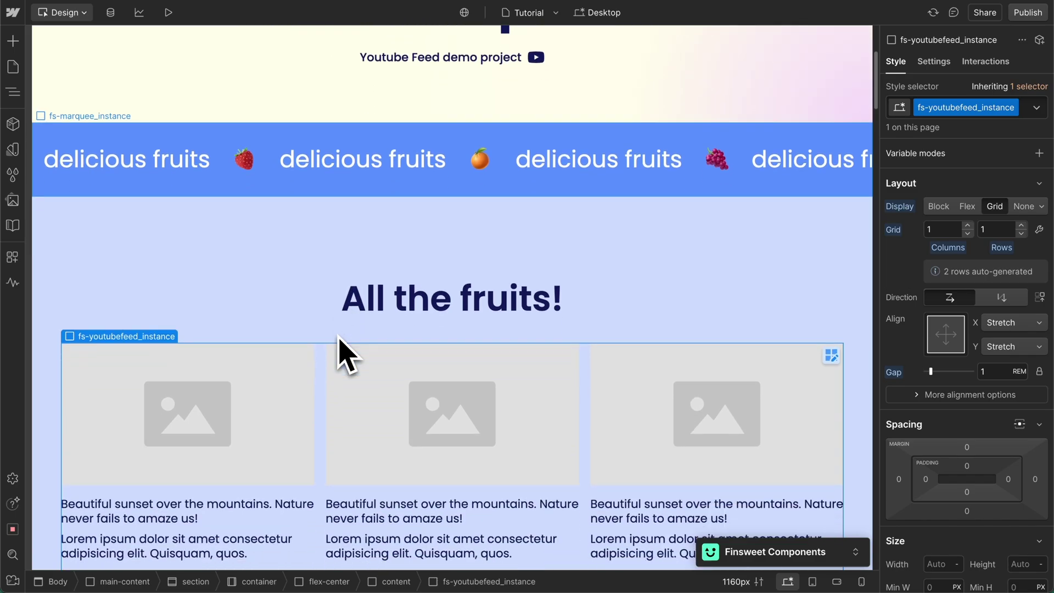
pyautogui.scroll(-2, 339, 345)
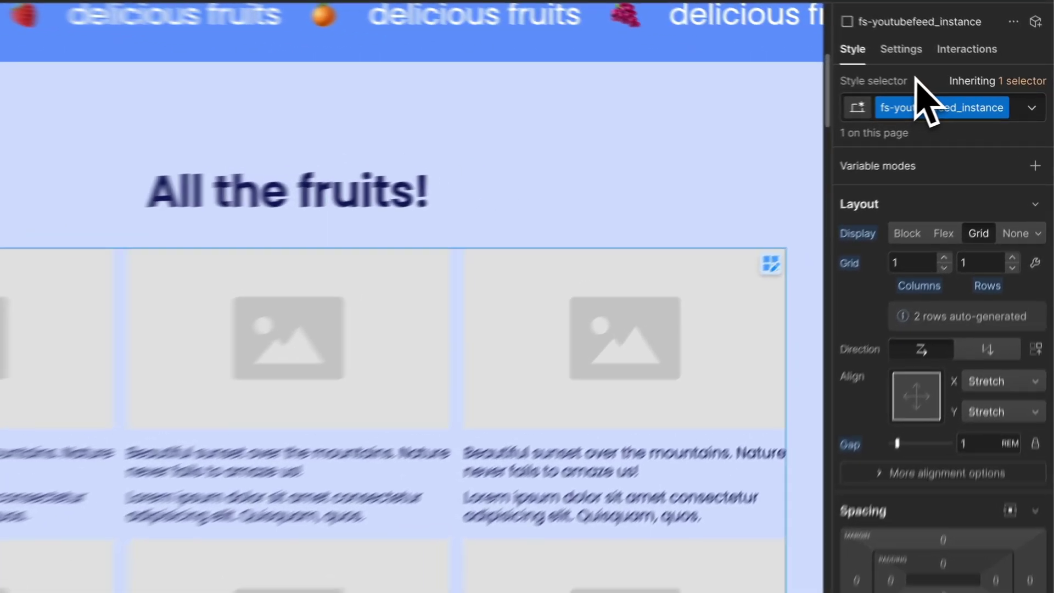
pyautogui.click(934, 61)
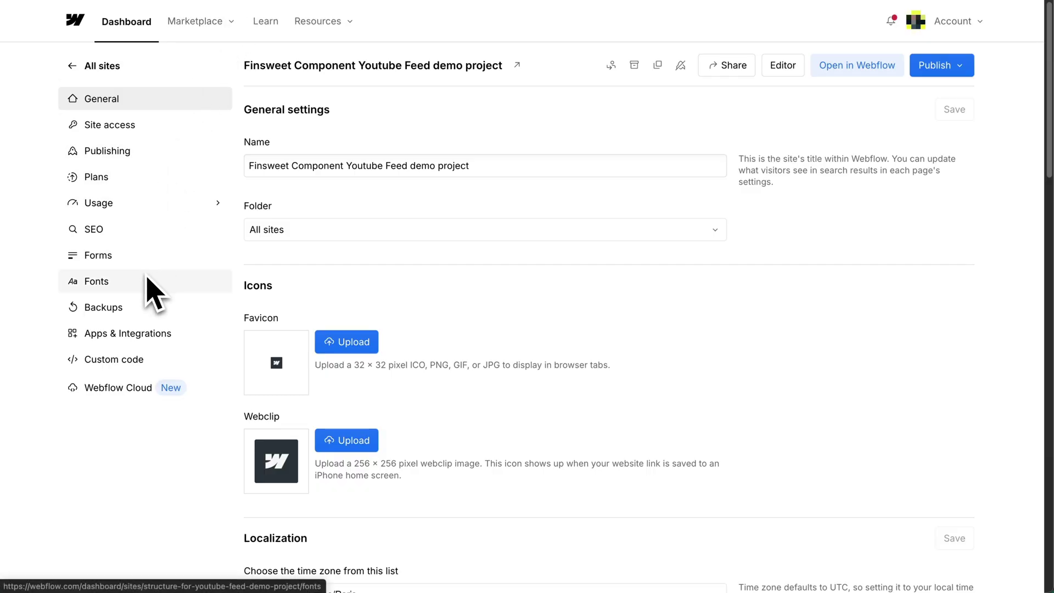
pyautogui.click(128, 361)
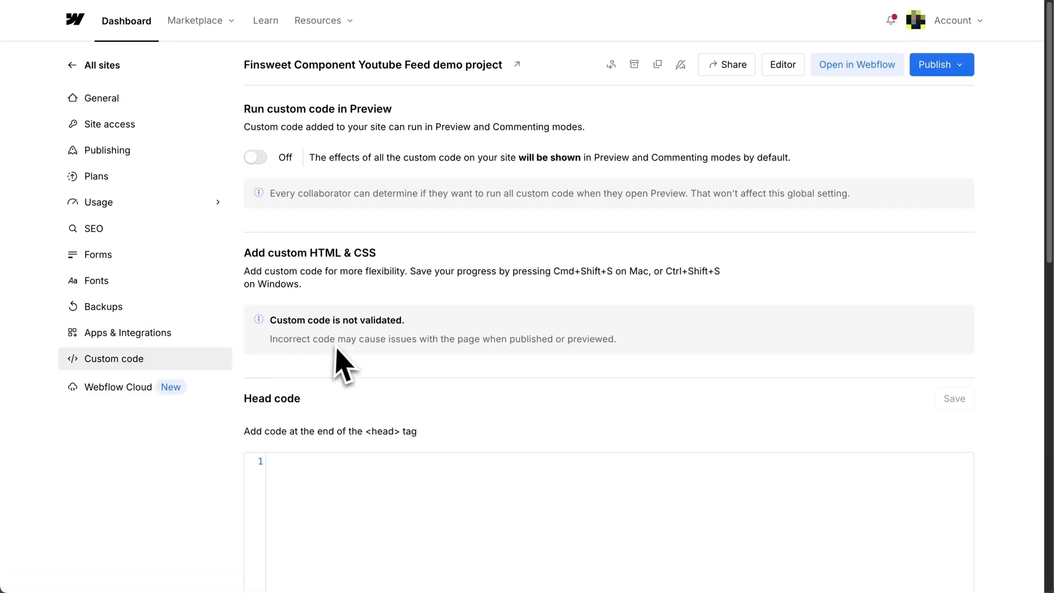
pyautogui.scroll(-8, 342, 360)
pyautogui.scroll(-2, 342, 364)
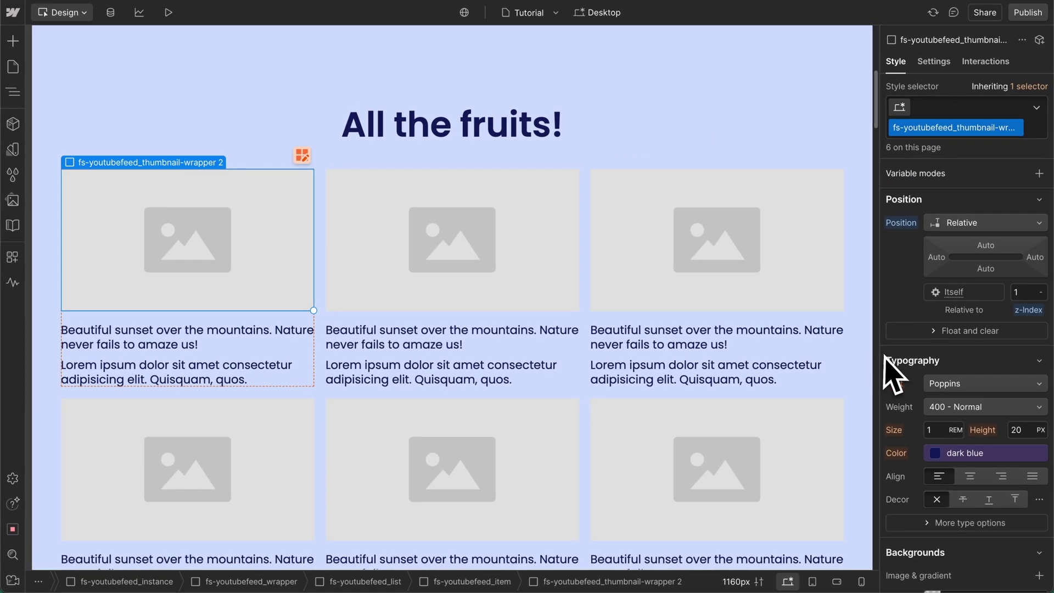
# Style the fs-youtubefeed_title text at 1.2 rem size with 500 Medium weight
pyautogui.scroll(-2, 930, 370)
pyautogui.scroll(-5, 936, 387)
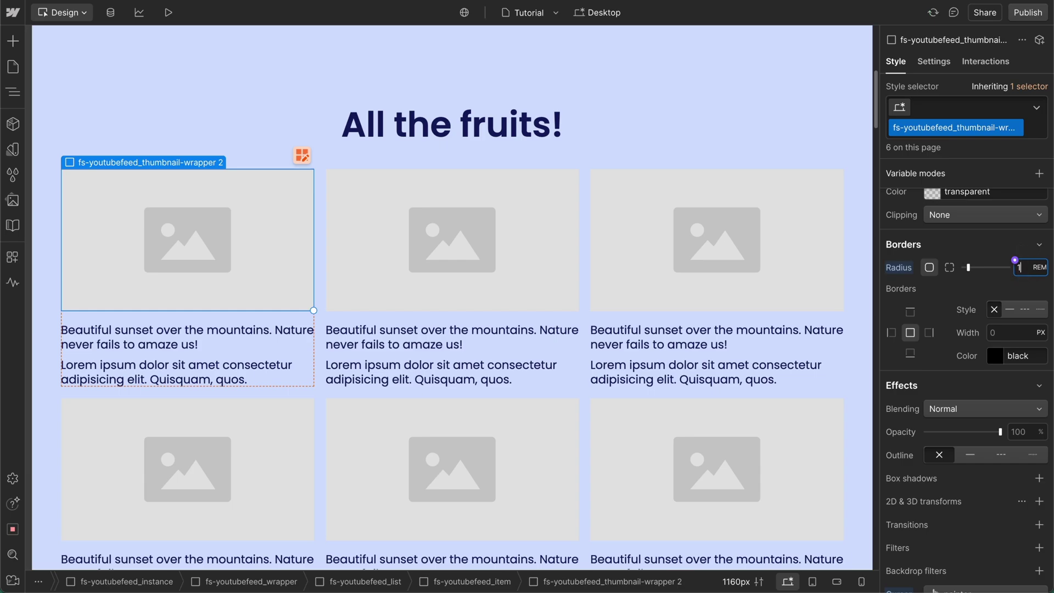
pyautogui.scroll(8, 1013, 271)
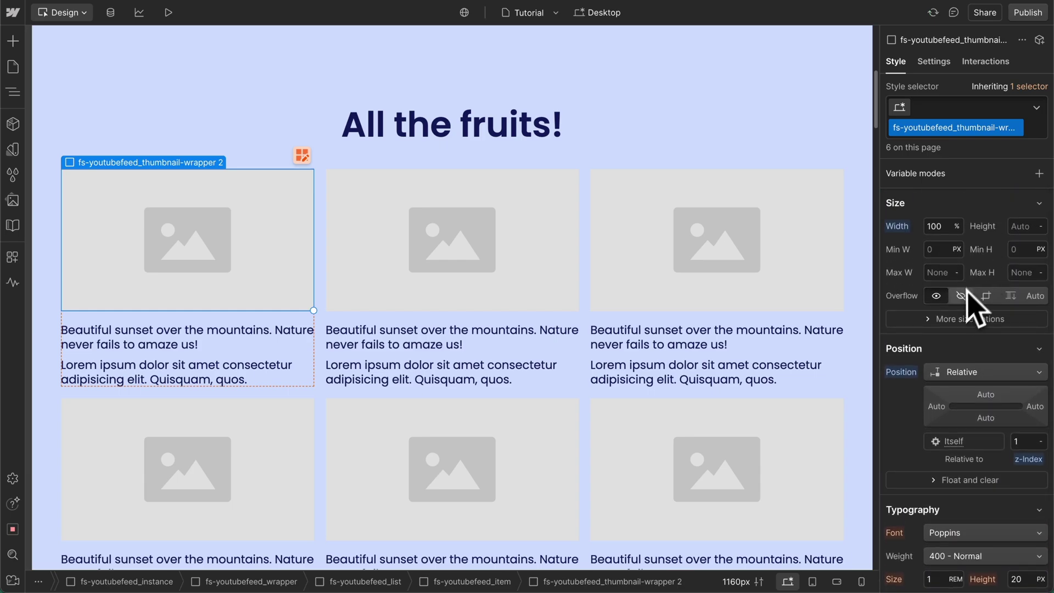
pyautogui.click(233, 332)
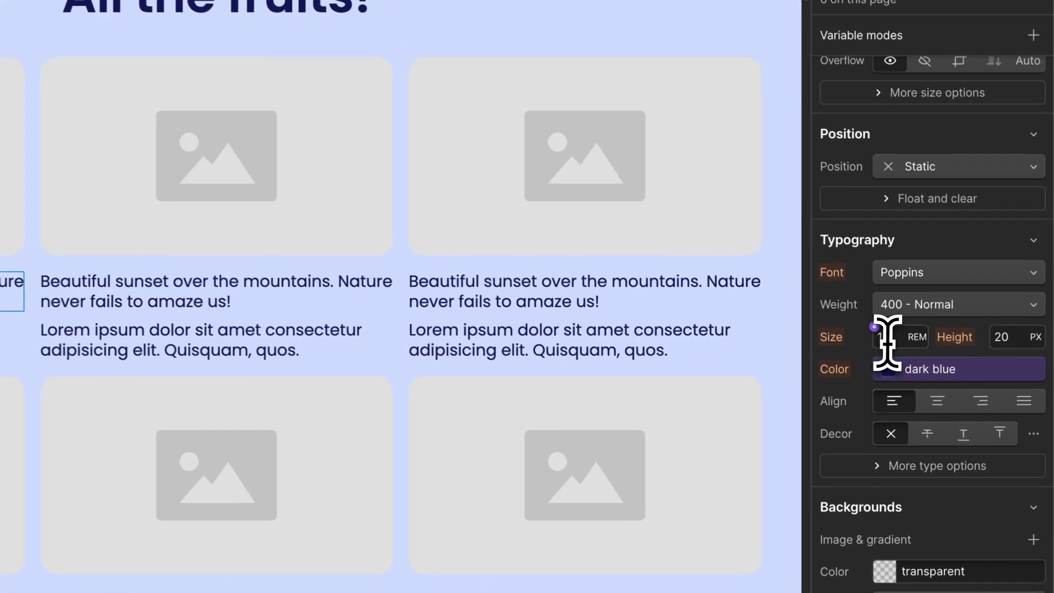
pyautogui.click(934, 371)
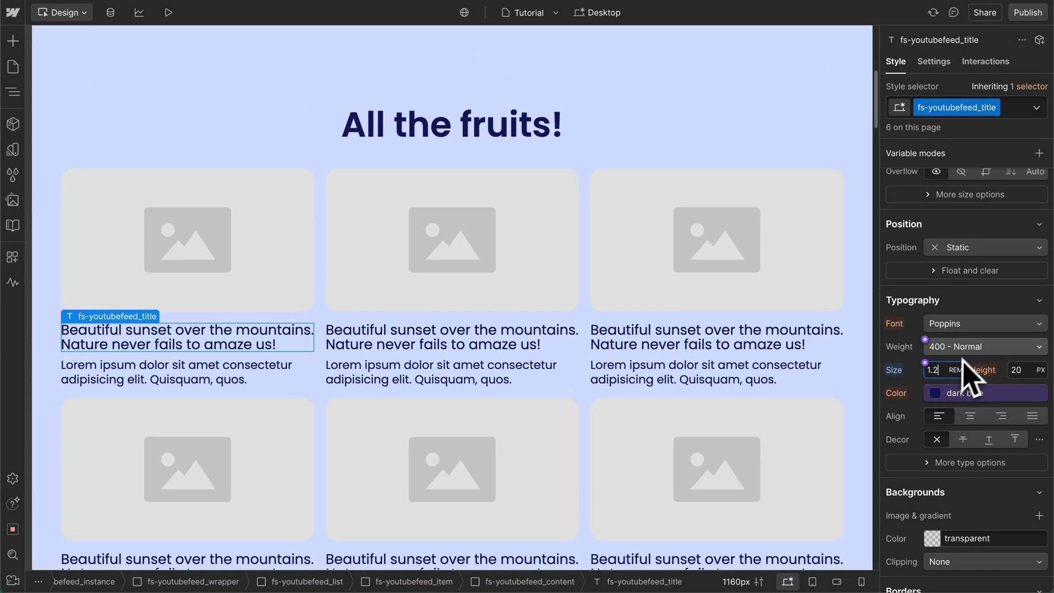
pyautogui.click(937, 306)
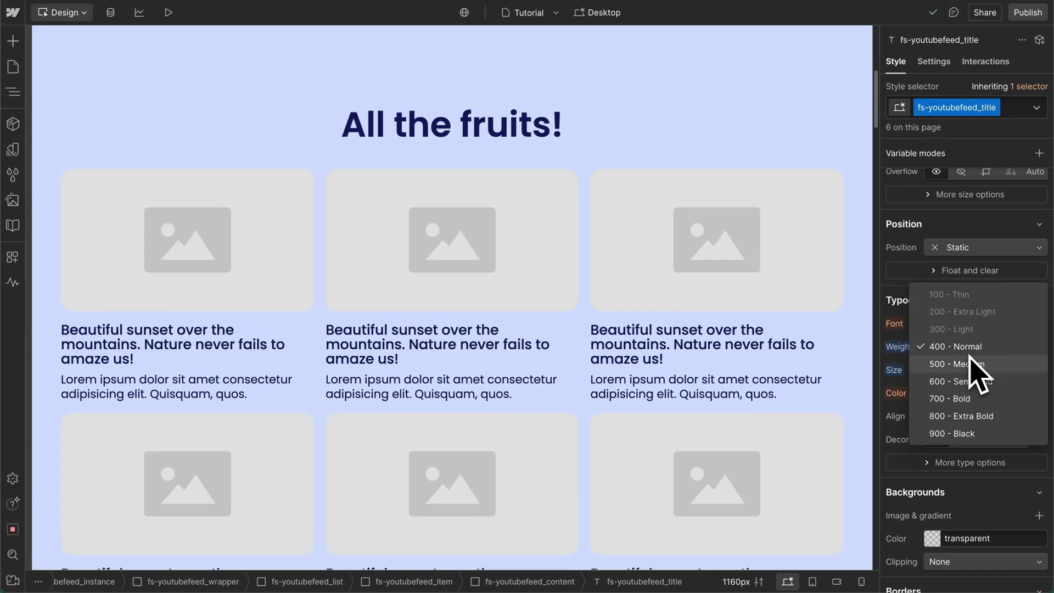
pyautogui.click(971, 364)
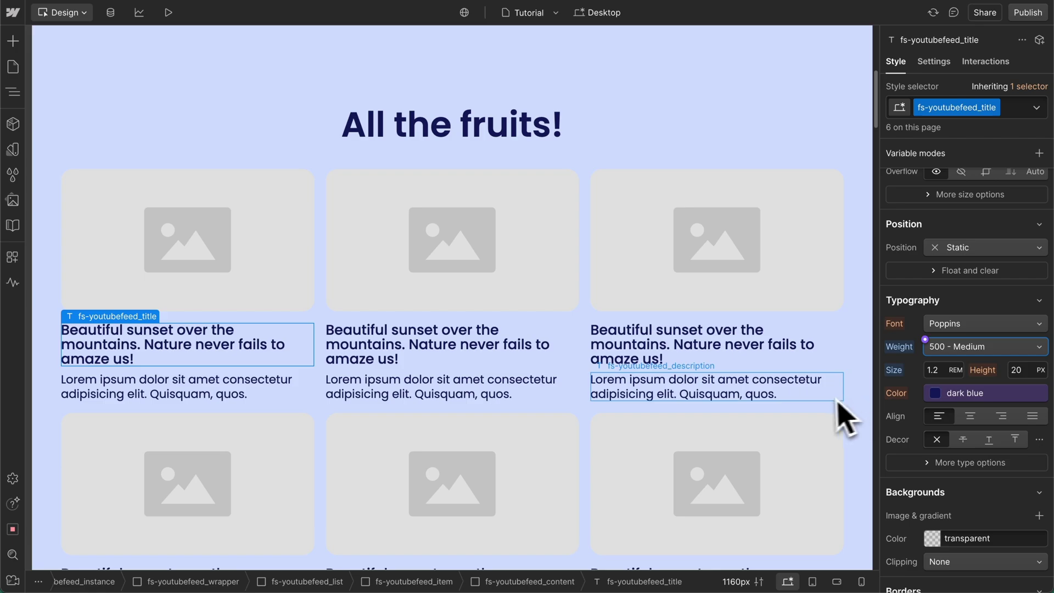
# Change the fs-youtubefeed_list grid from 3 to 4 columns
pyautogui.click(586, 324)
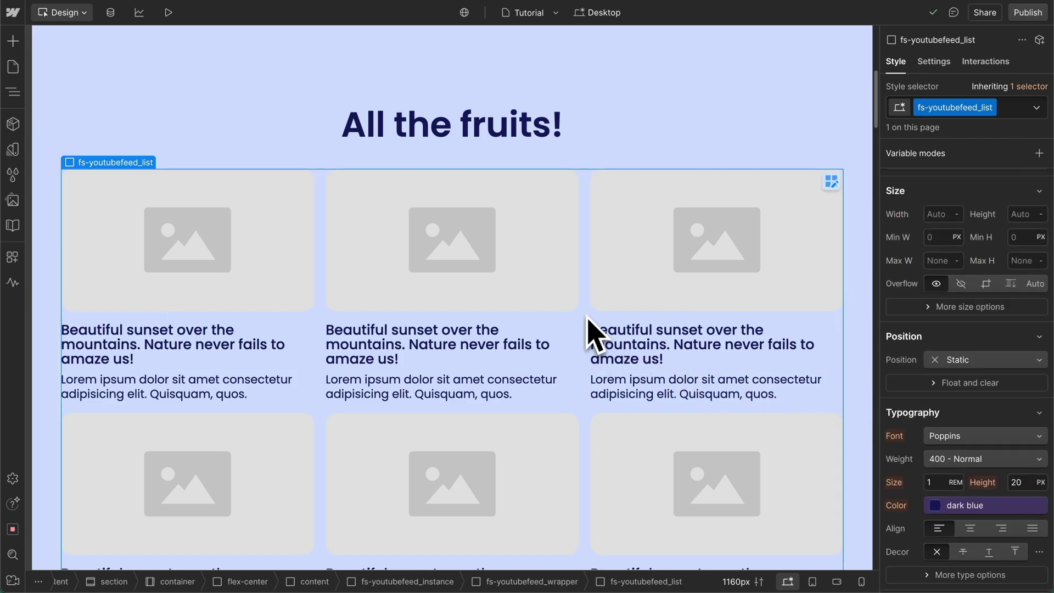
pyautogui.scroll(2, 945, 253)
pyautogui.scroll(5, 947, 254)
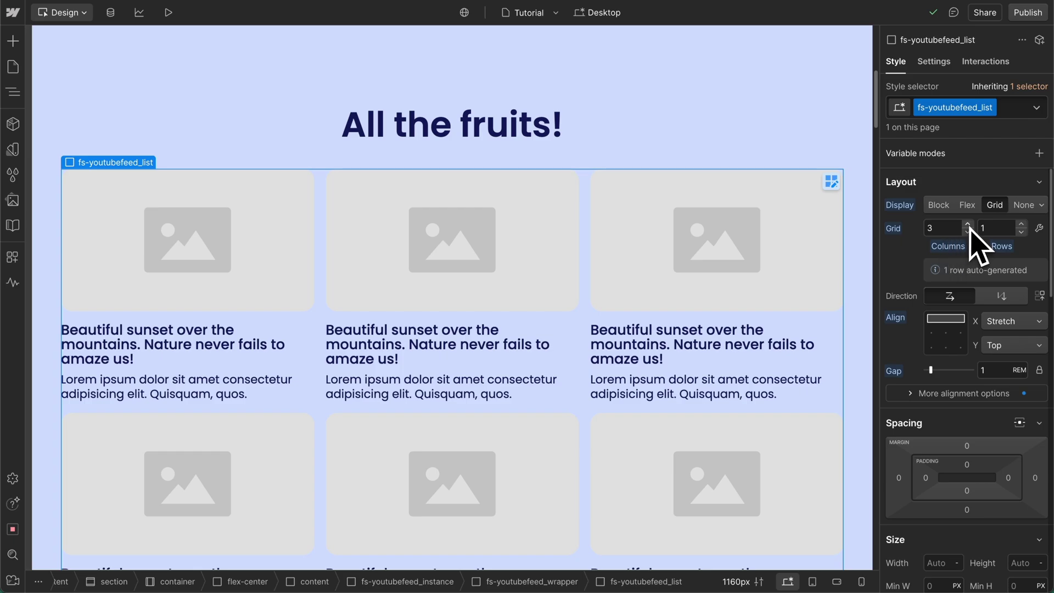
pyautogui.click(969, 225)
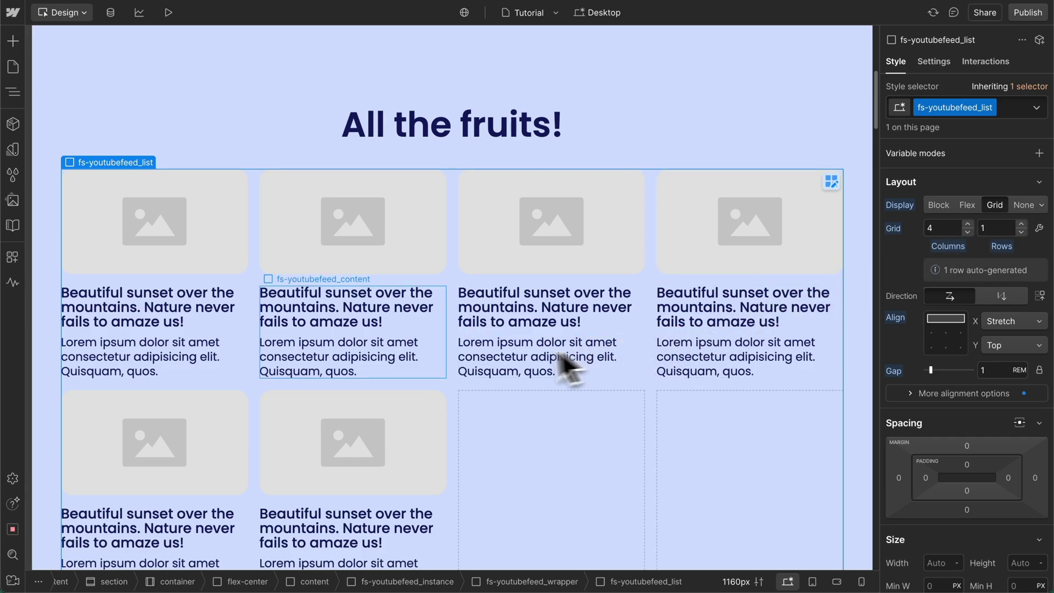
# Undo the recent feed card edits back to the original card
pyautogui.click(375, 282)
pyautogui.hotkey('ctrl', 'z')
pyautogui.hotkey('ctrl', 'z')
pyautogui.hotkey('ctrl', 'z')
pyautogui.hotkey('ctrl', 'z')
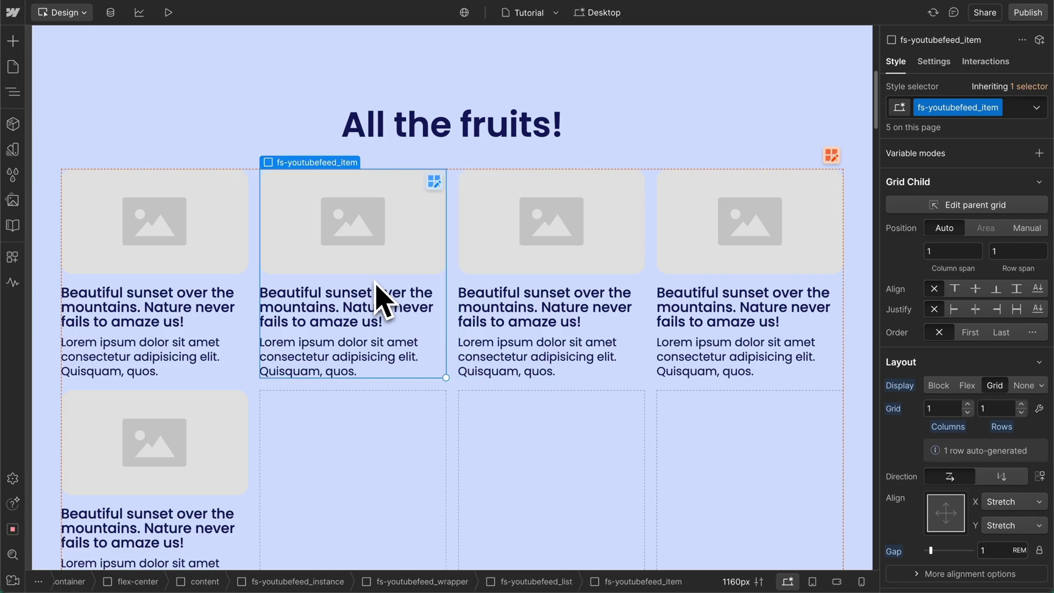
pyautogui.hotkey('ctrl', 'z')
pyautogui.hotkey('ctrl', 'z')
pyautogui.hotkey('ctrl', 'z')
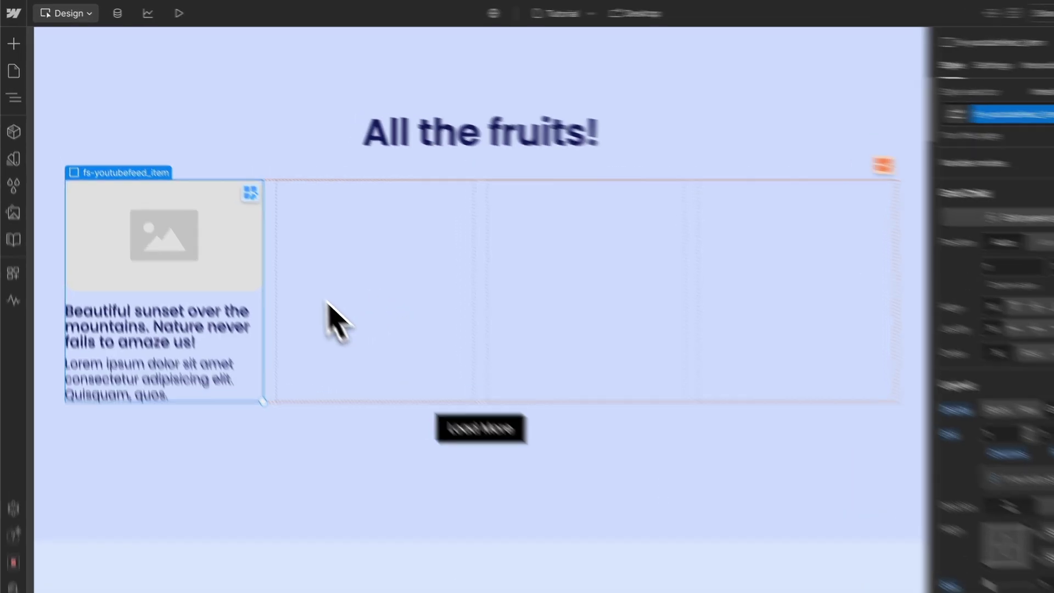
# Turn the first feed card into a component named 'my item grid'
pyautogui.rightClick(228, 299)
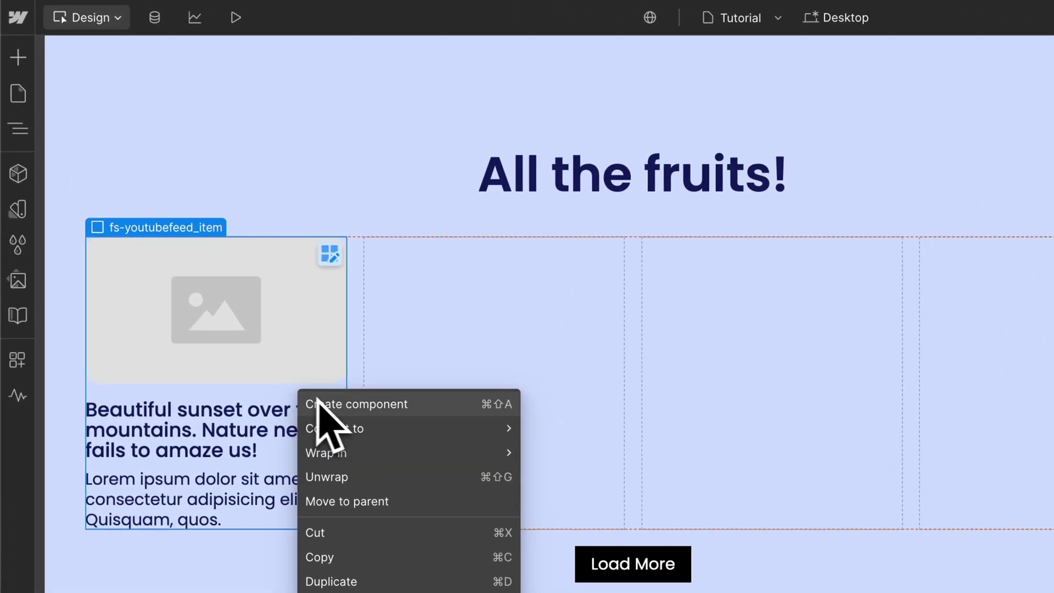
pyautogui.click(236, 305)
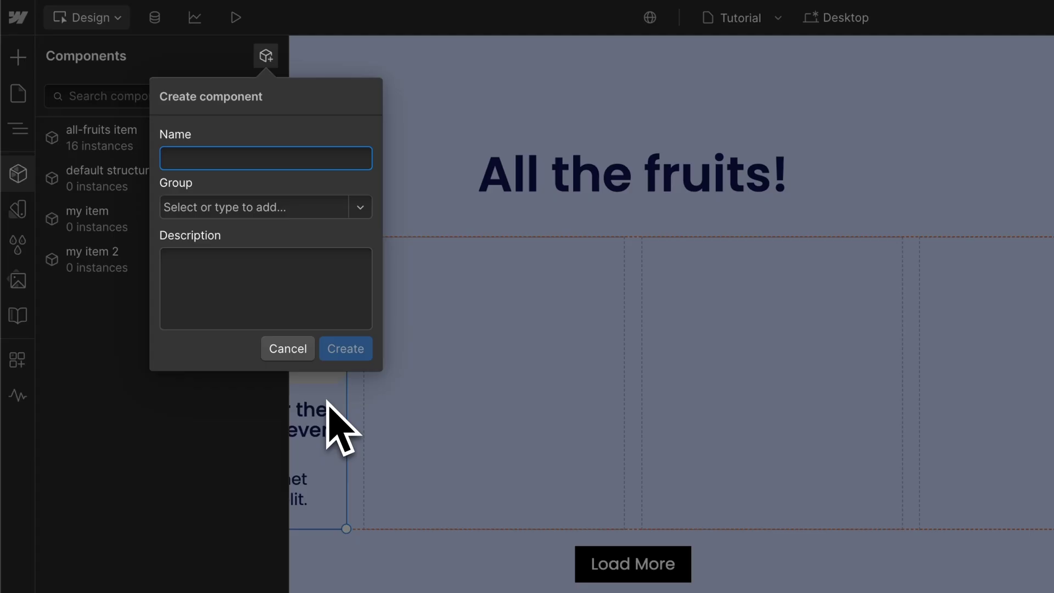
pyautogui.write('my')
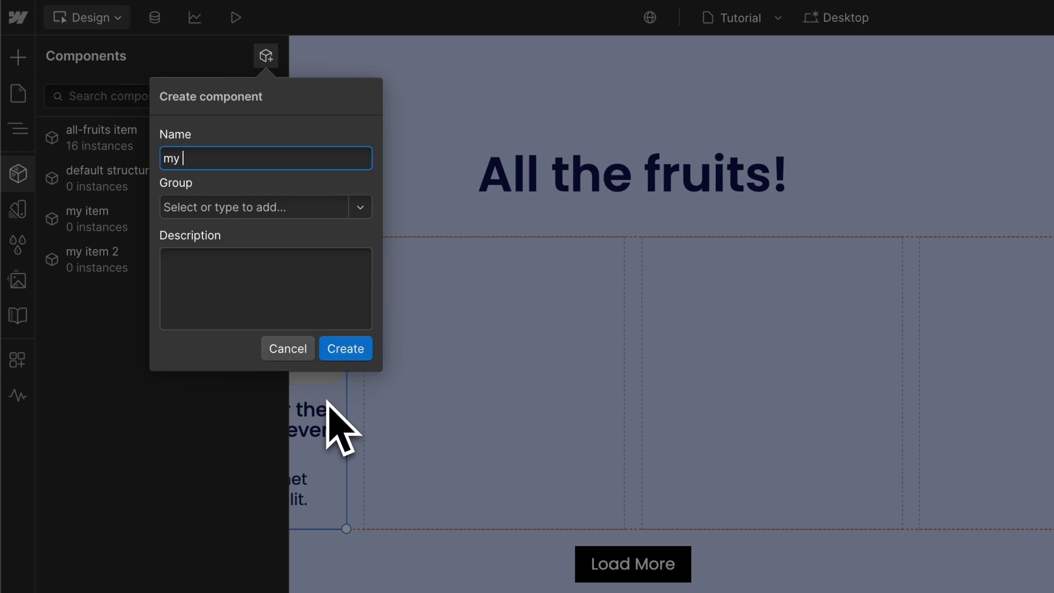
pyautogui.write(' item grid')
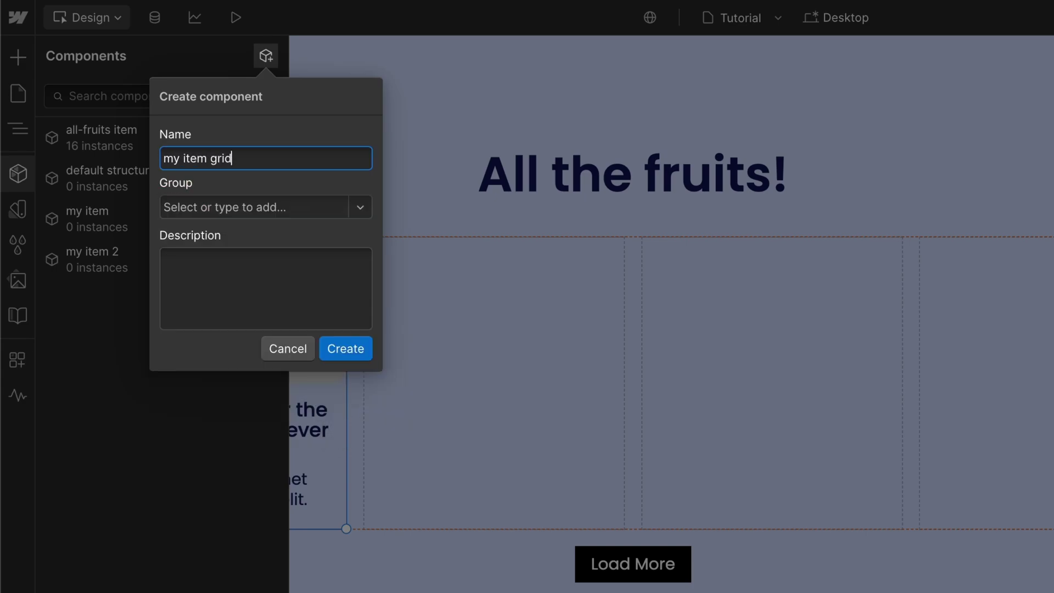
pyautogui.press('Return')
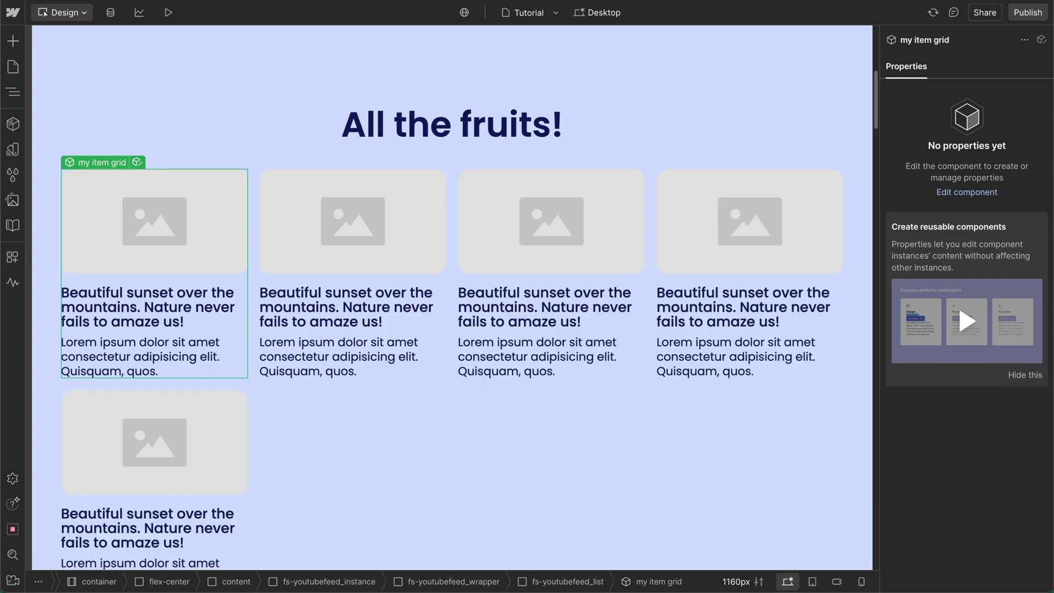
pyautogui.scroll(-3, 452, 297)
# Give the Load More wrapper a 1rem top margin
pyautogui.scroll(-2, 452, 297)
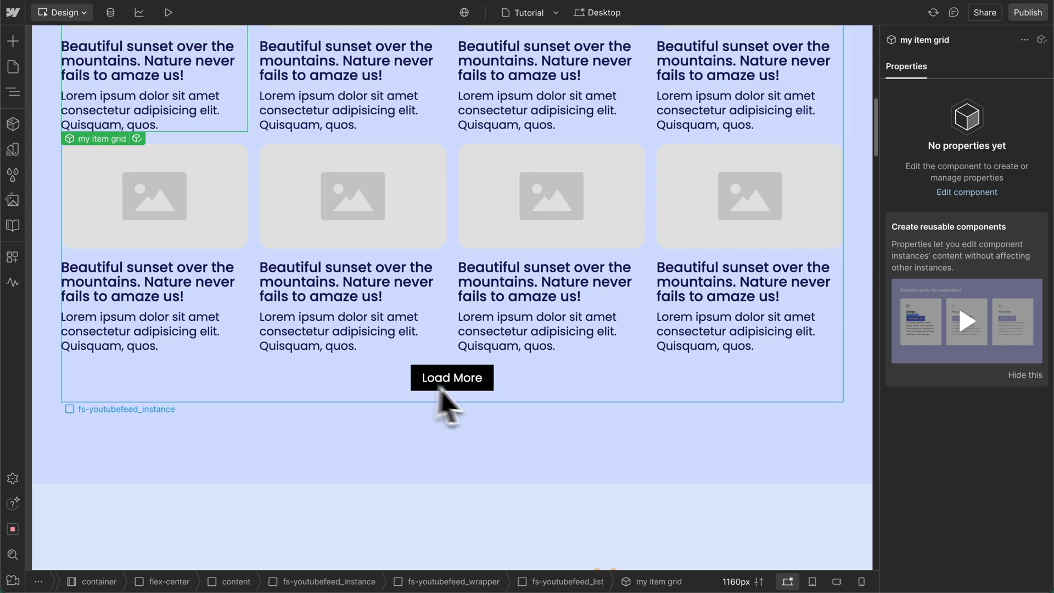
pyautogui.click(528, 388)
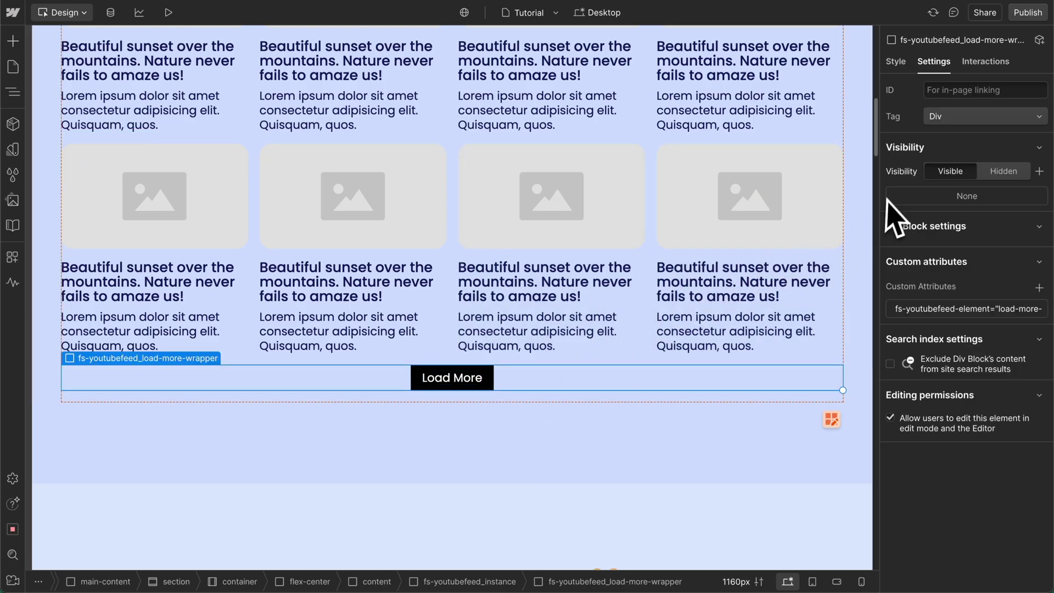
pyautogui.click(896, 61)
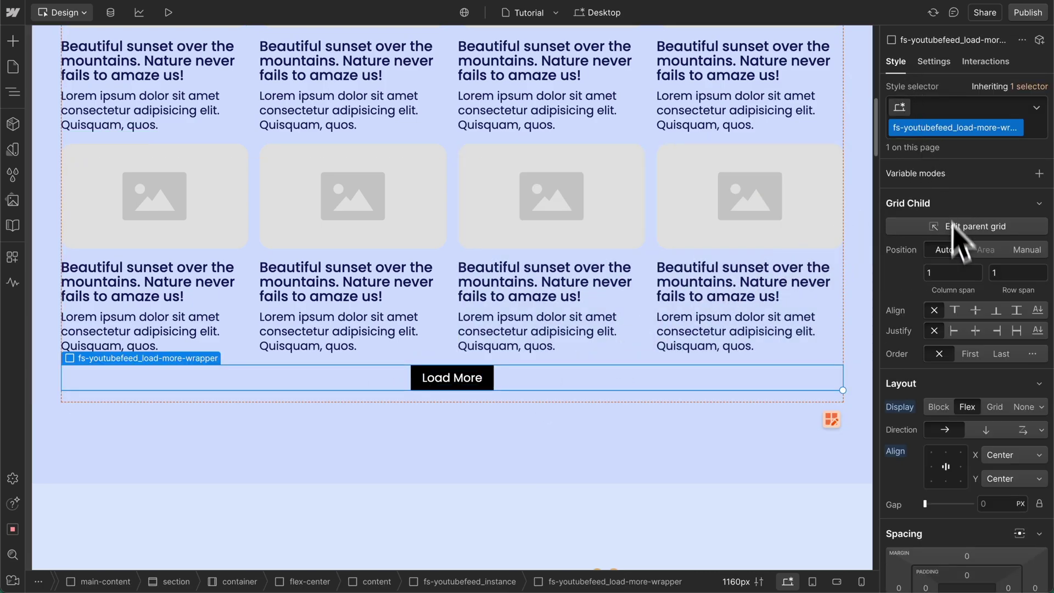
pyautogui.scroll(-2, 965, 236)
pyautogui.scroll(-1, 925, 298)
pyautogui.click(934, 449)
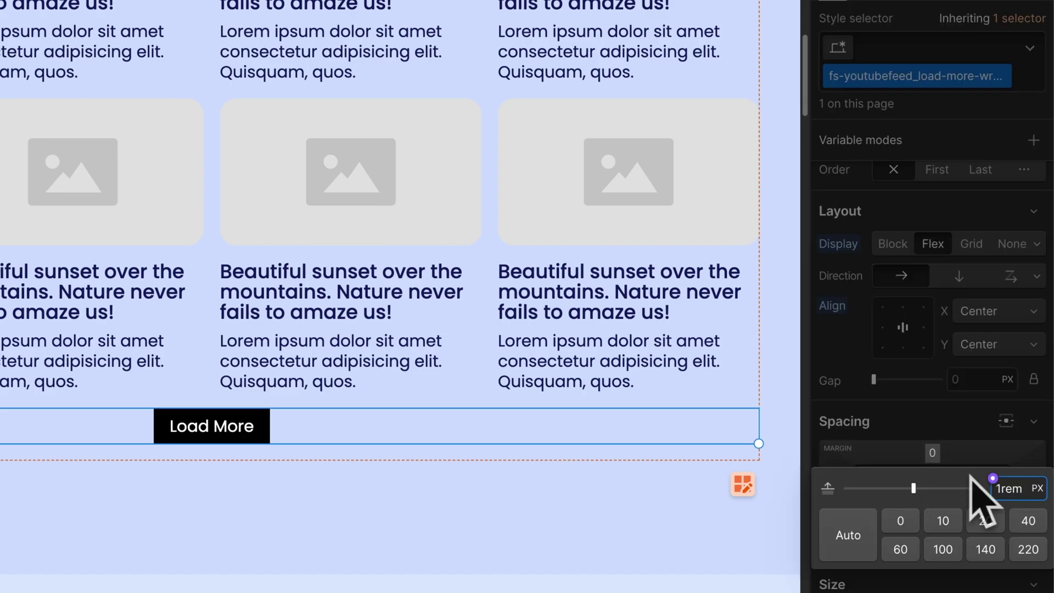
pyautogui.write('1rem')
pyautogui.press('Return')
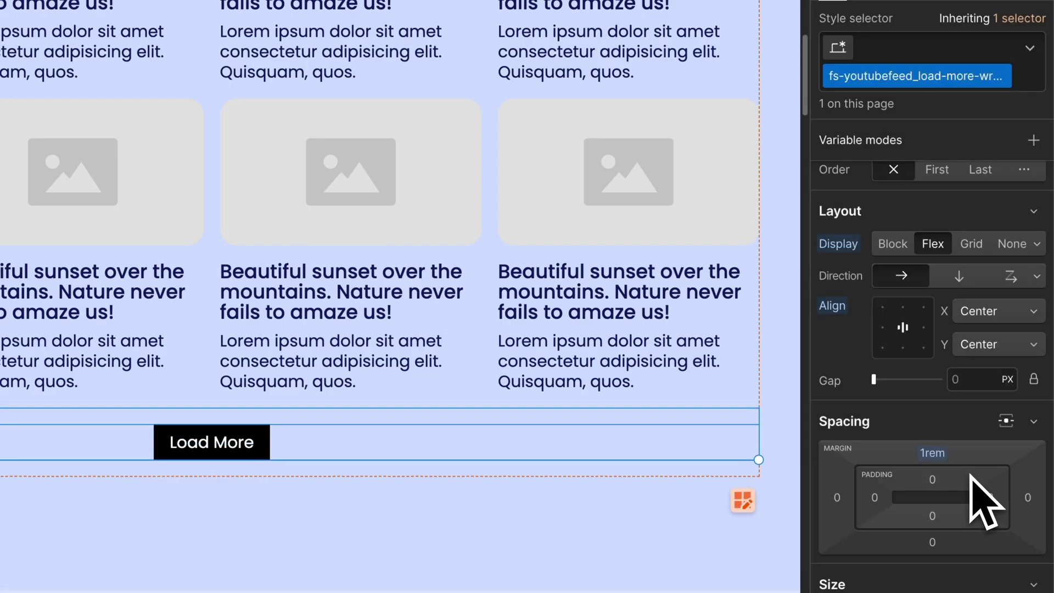
# Pad the Load More button 1rem vertically and 2rem horizontally
pyautogui.click(267, 439)
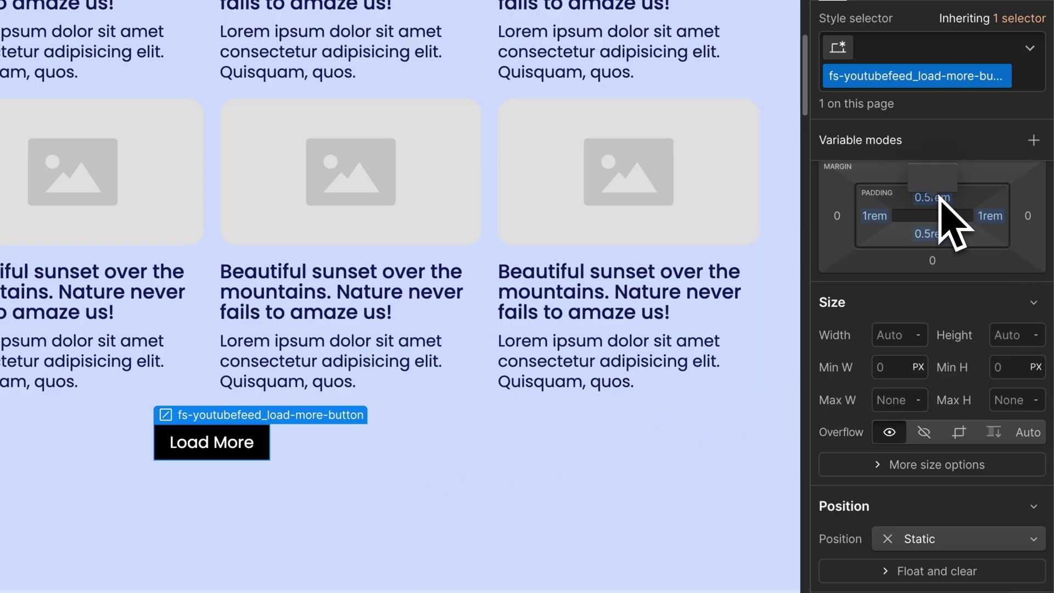
pyautogui.click(936, 203)
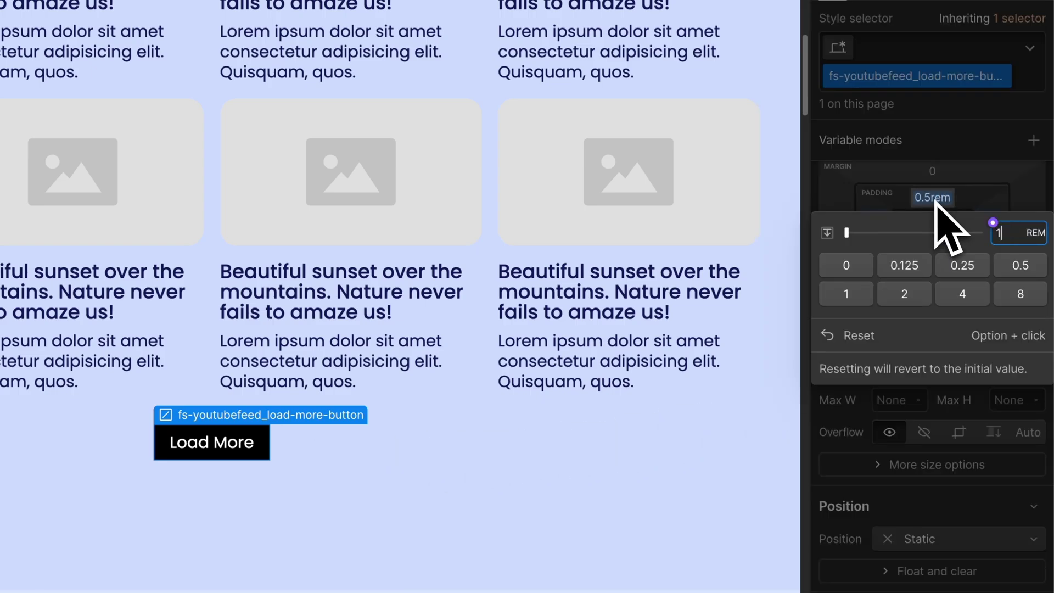
pyautogui.press('Return')
pyautogui.click(874, 215)
pyautogui.write('2rem')
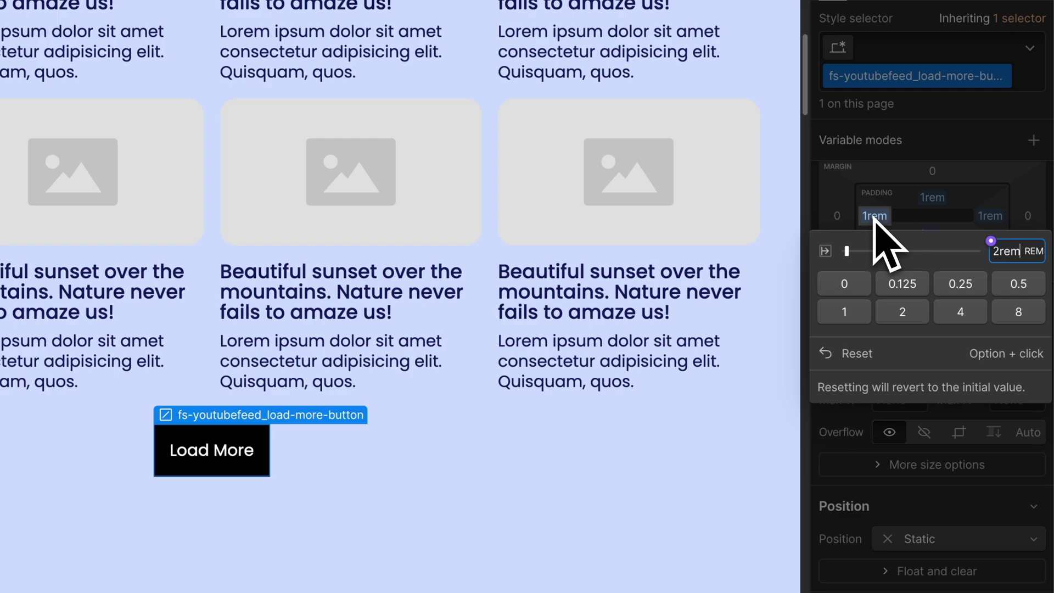
pyautogui.press('Return')
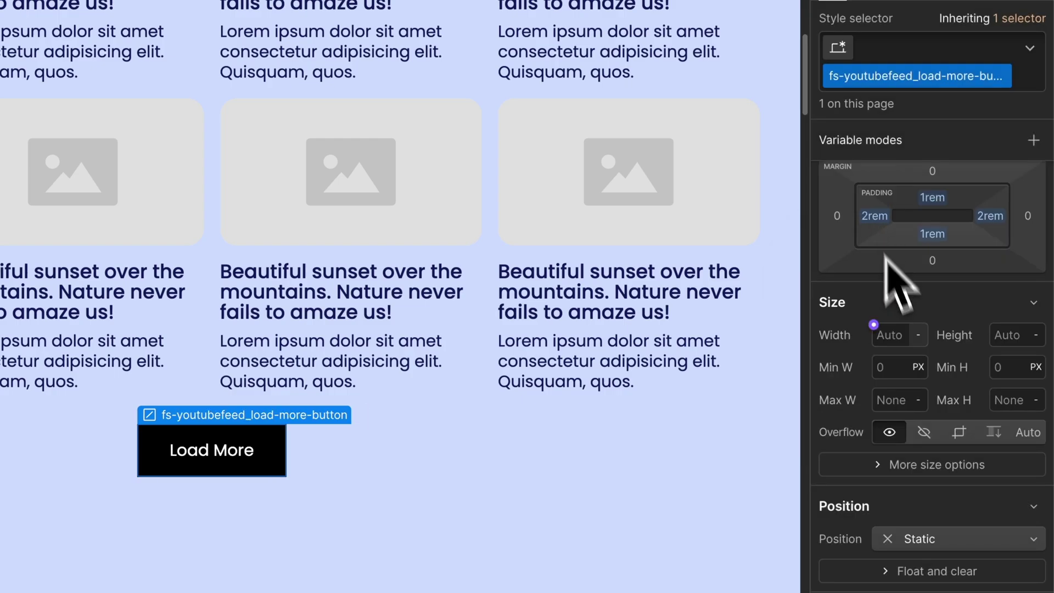
# Round the button corners, fill it dark blue, and publish to the selected domain
pyautogui.scroll(-3, 934, 473)
pyautogui.scroll(-6, 939, 489)
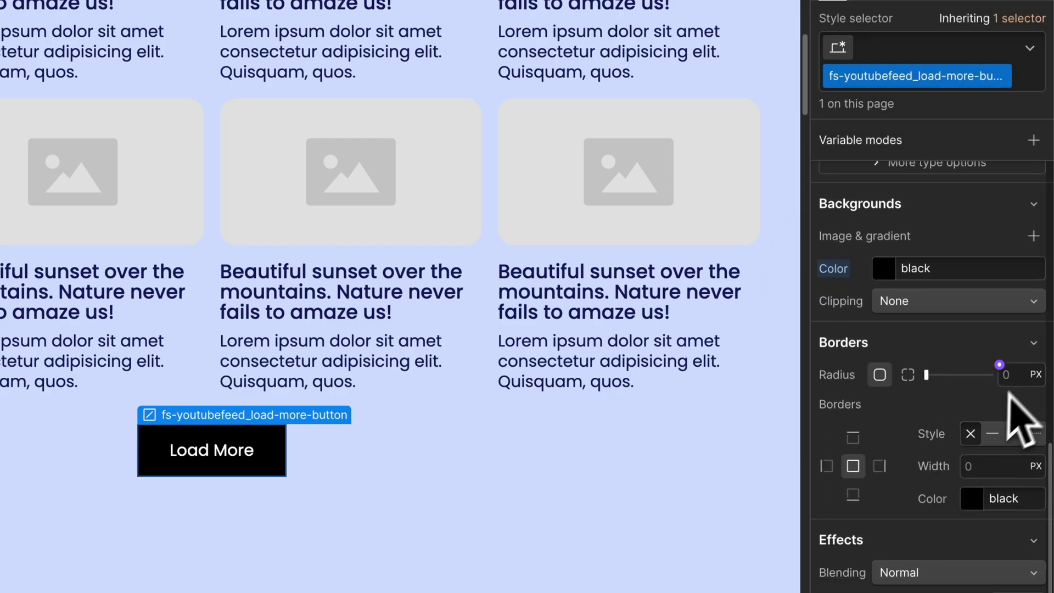
pyautogui.click(1016, 376)
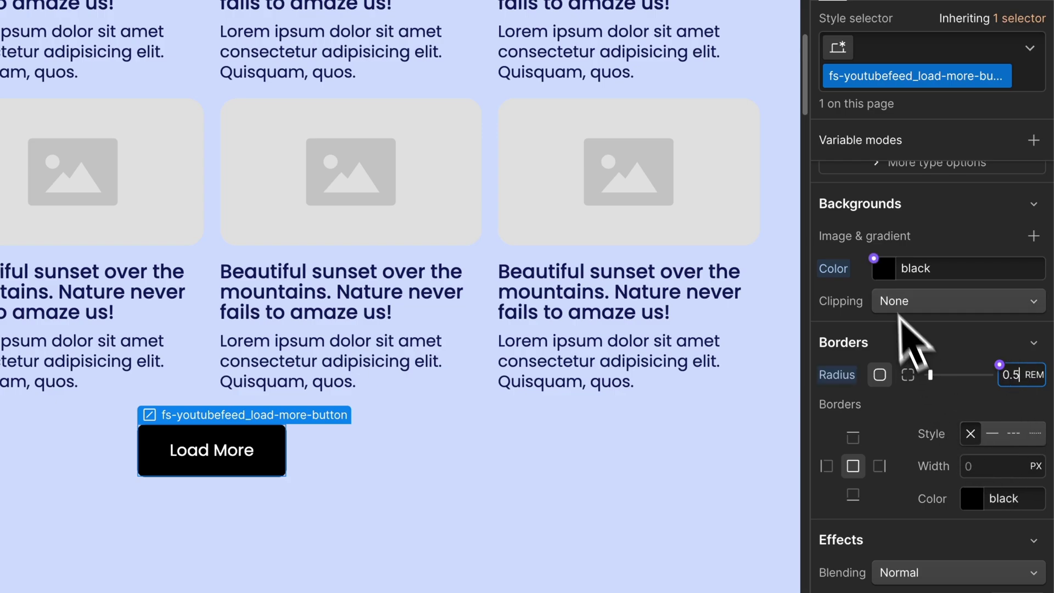
pyautogui.click(877, 258)
pyautogui.click(865, 428)
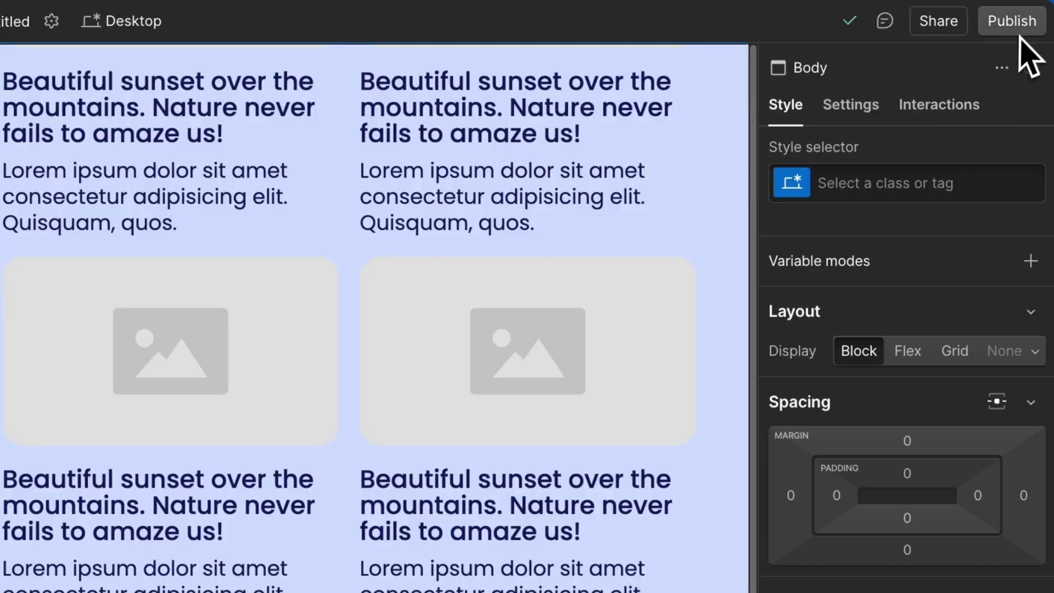
pyautogui.click(1028, 12)
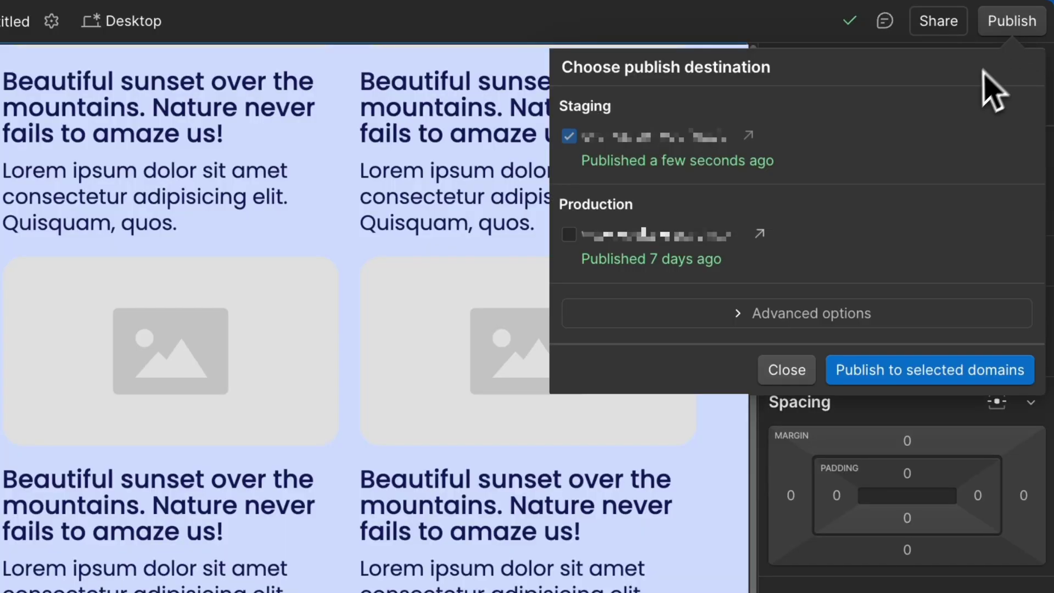
pyautogui.click(975, 183)
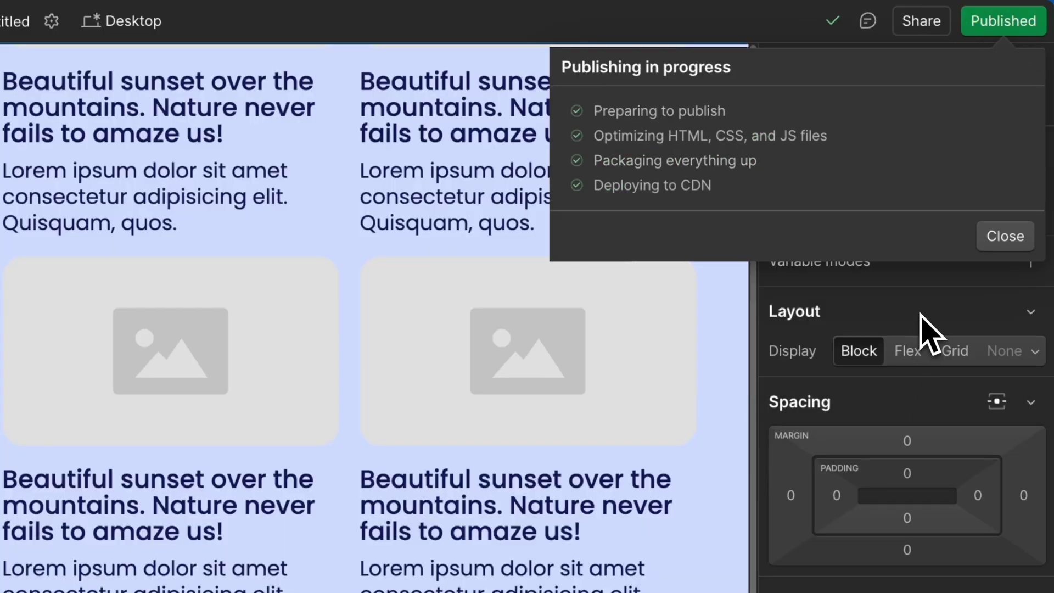
# On the published site, play and close the Gooseberry, Quince and Mango videos
pyautogui.click(765, 142)
pyautogui.scroll(-6, 552, 304)
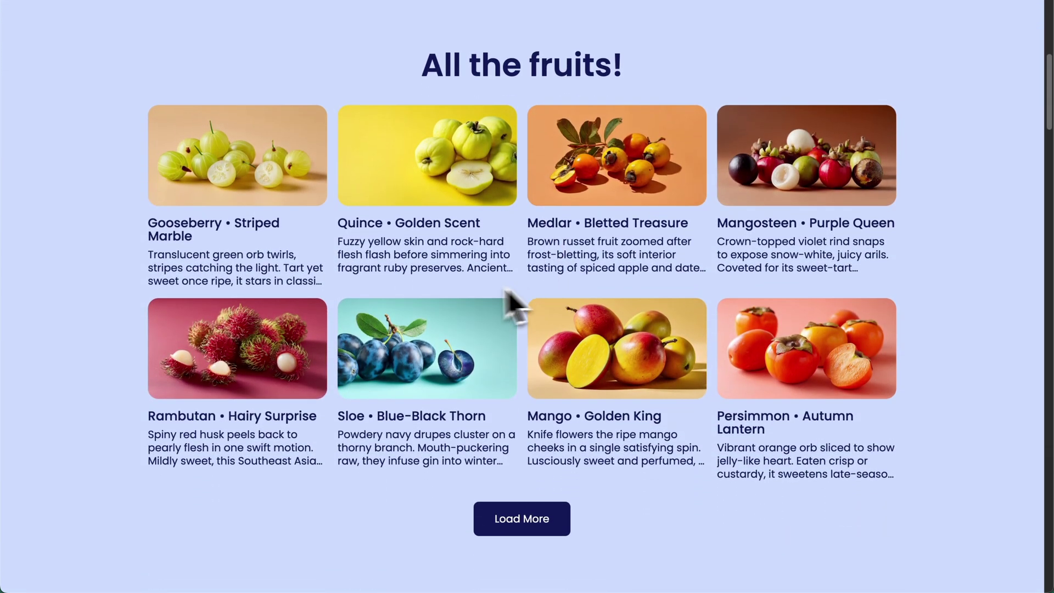
pyautogui.click(222, 184)
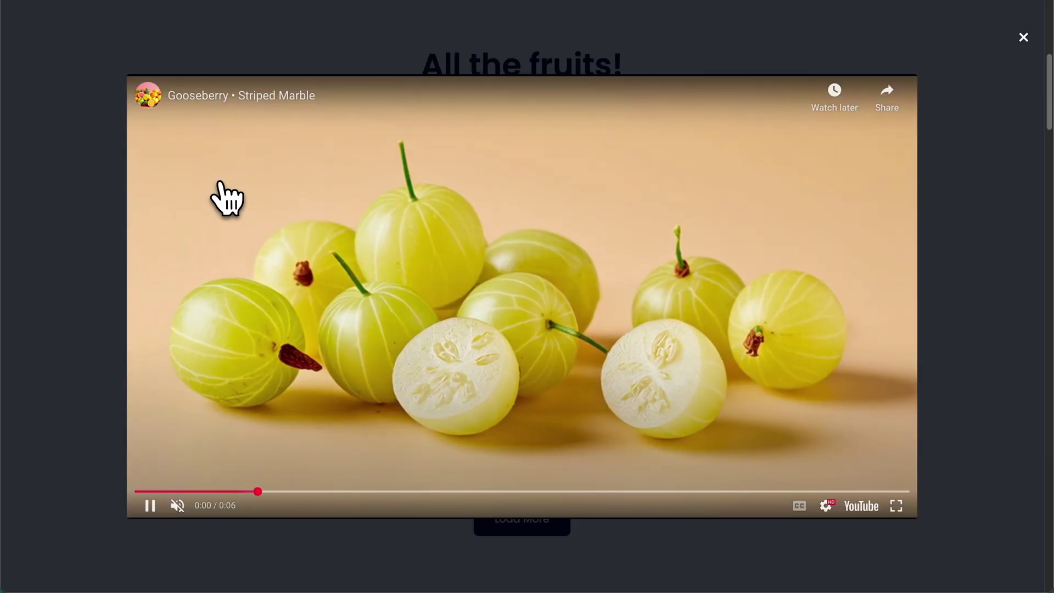
pyautogui.click(197, 42)
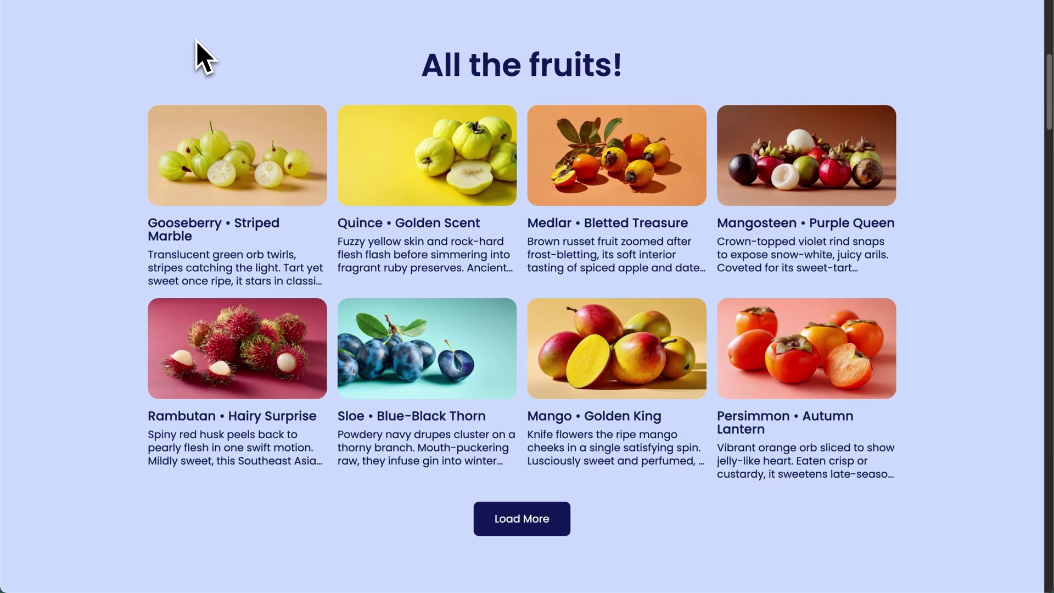
pyautogui.click(434, 174)
pyautogui.click(376, 46)
pyautogui.click(582, 349)
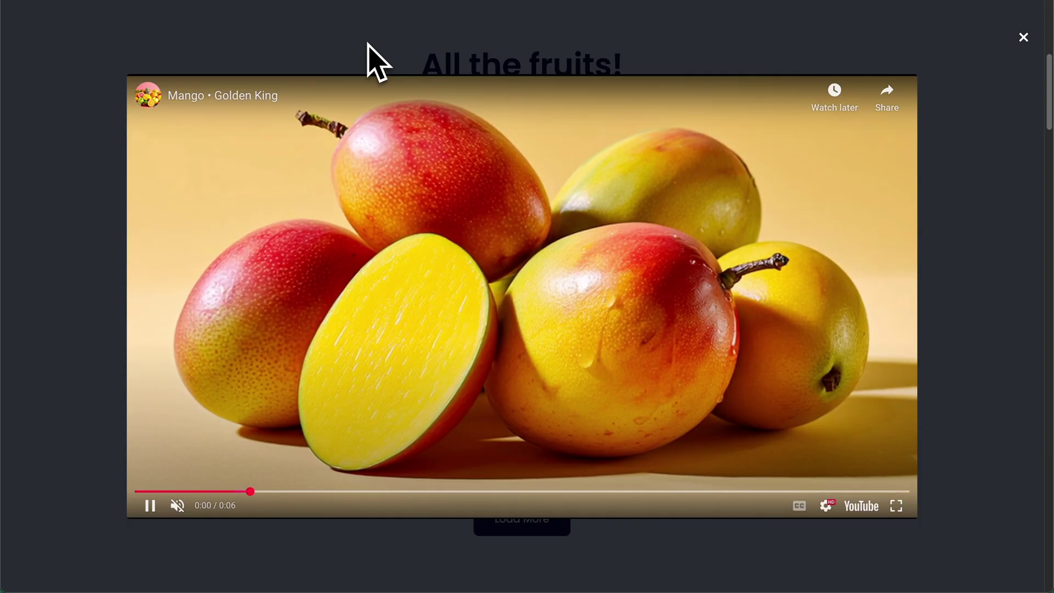
pyautogui.click(376, 61)
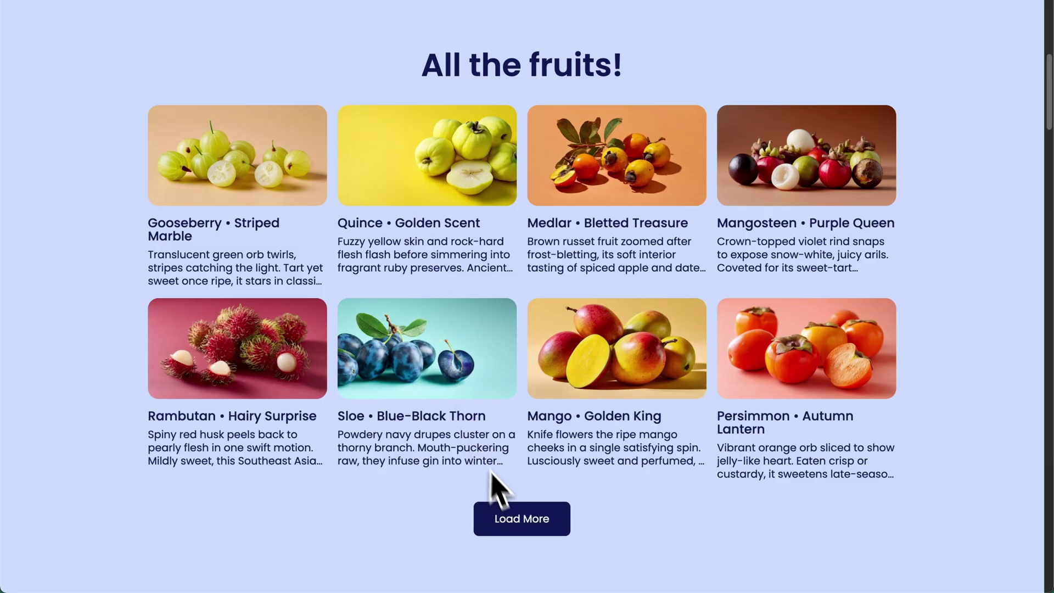
# Load more fruit cards and play the Lychee • Dragon's Eye video
pyautogui.click(512, 525)
pyautogui.scroll(-5, 513, 528)
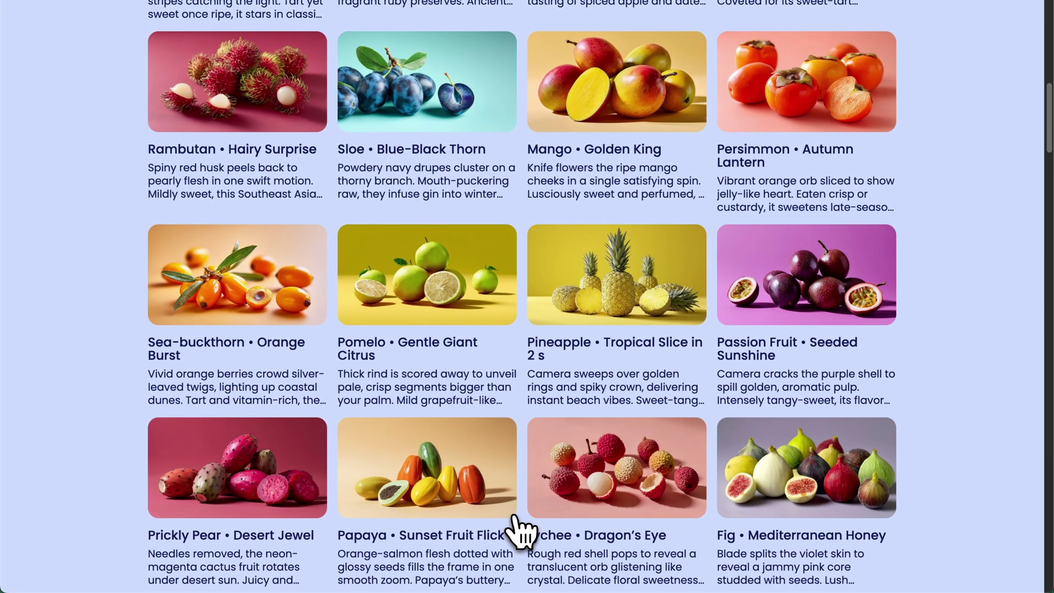
pyautogui.scroll(-3, 519, 530)
pyautogui.click(571, 428)
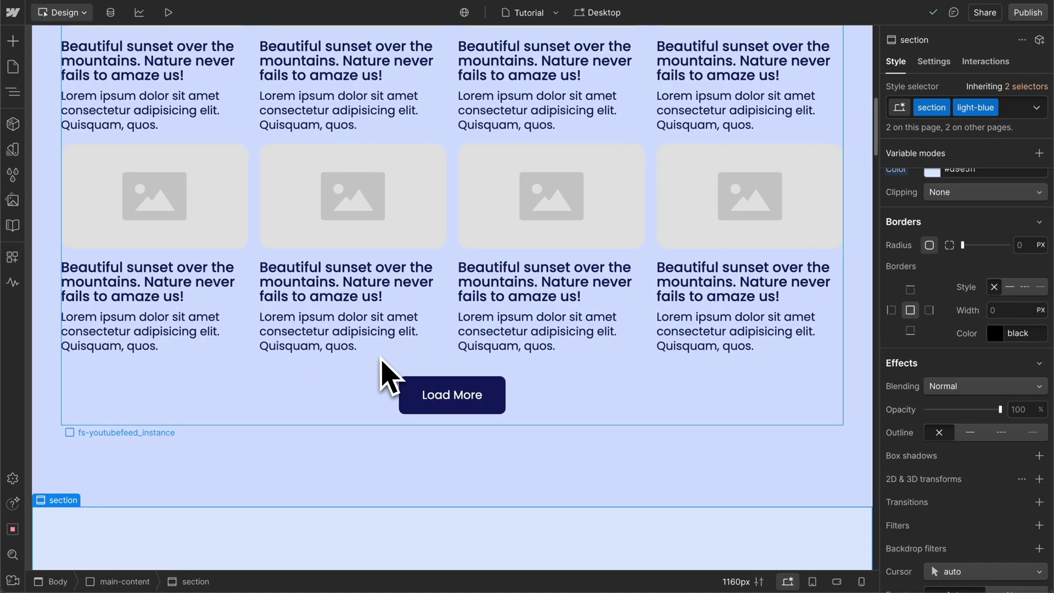
pyautogui.scroll(-5, 382, 358)
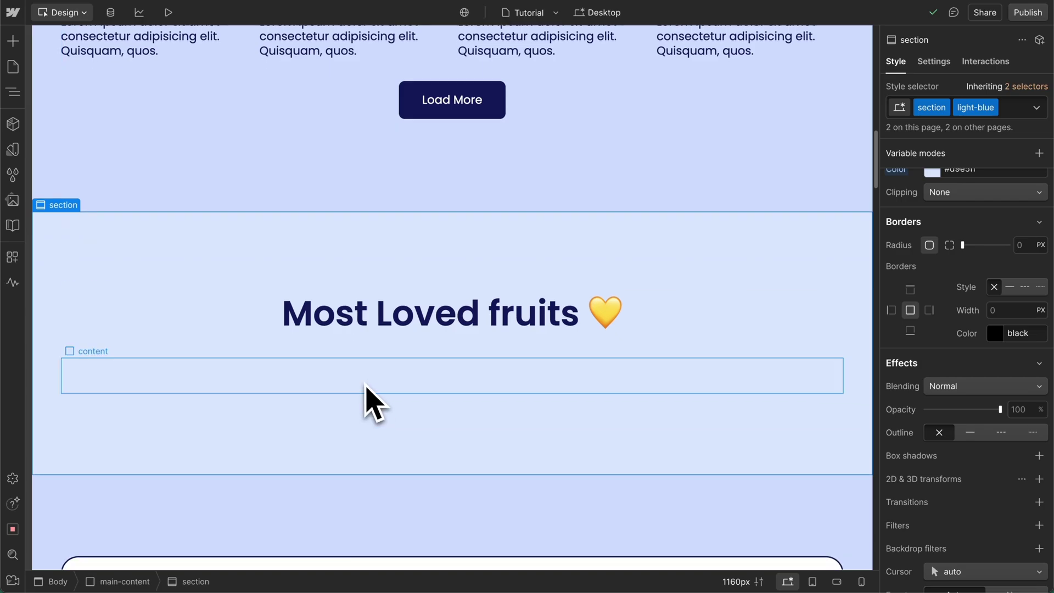
# Start a Finsweet YouTube Feed builder for the Most Loved fruits content block
pyautogui.click(364, 384)
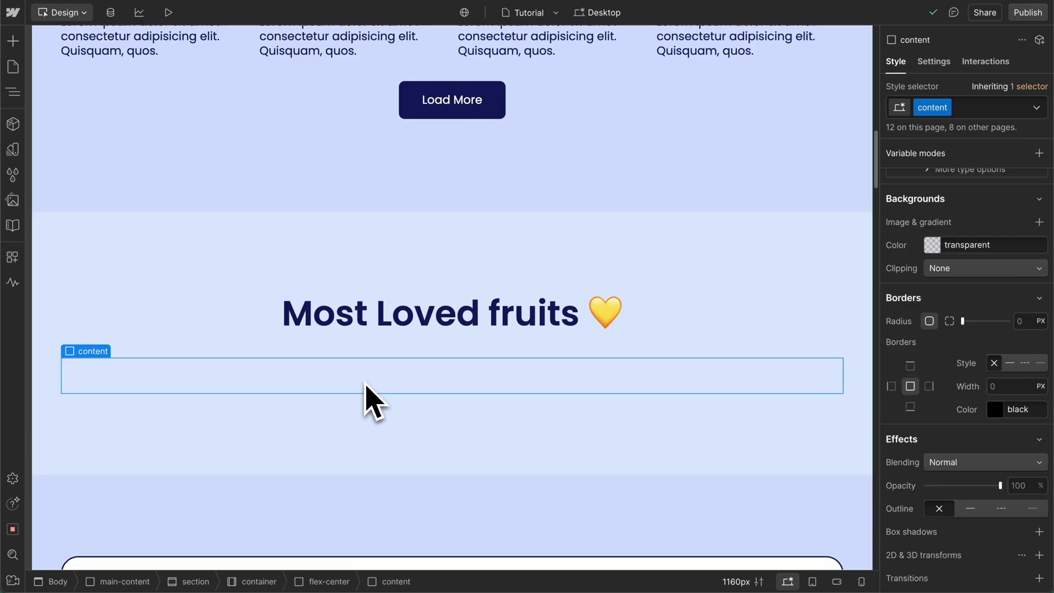
pyautogui.click(12, 257)
pyautogui.click(174, 115)
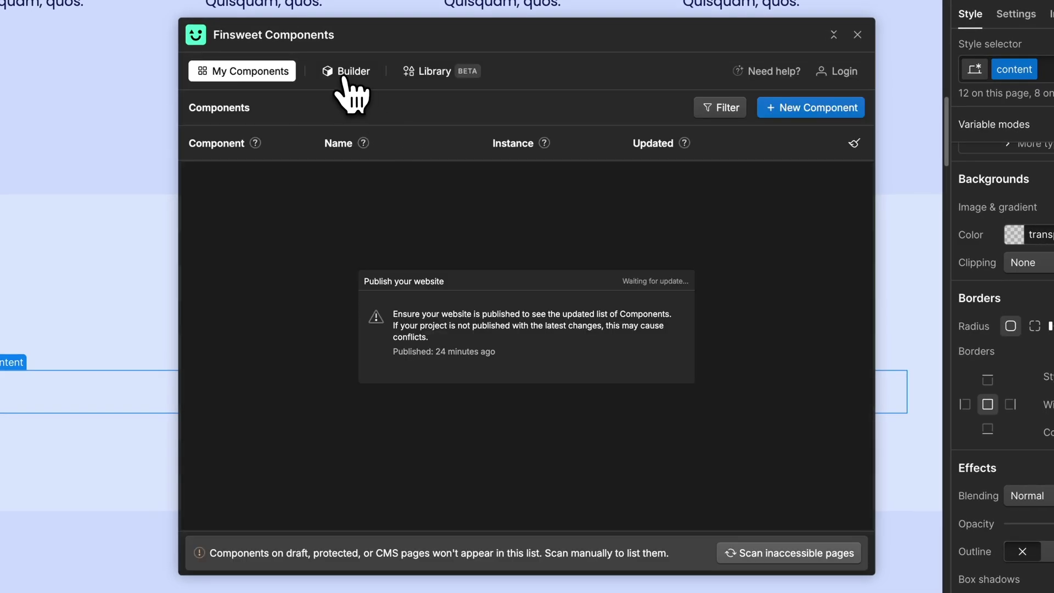
pyautogui.click(346, 74)
pyautogui.click(589, 416)
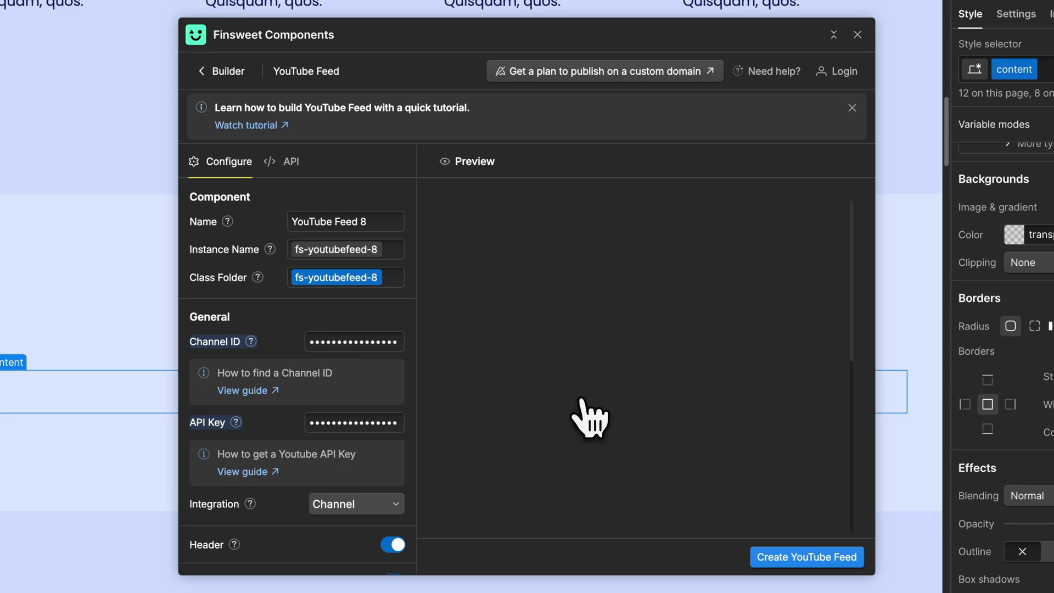
# Switch the feed layout from grid to Slider
pyautogui.scroll(-10, 340, 384)
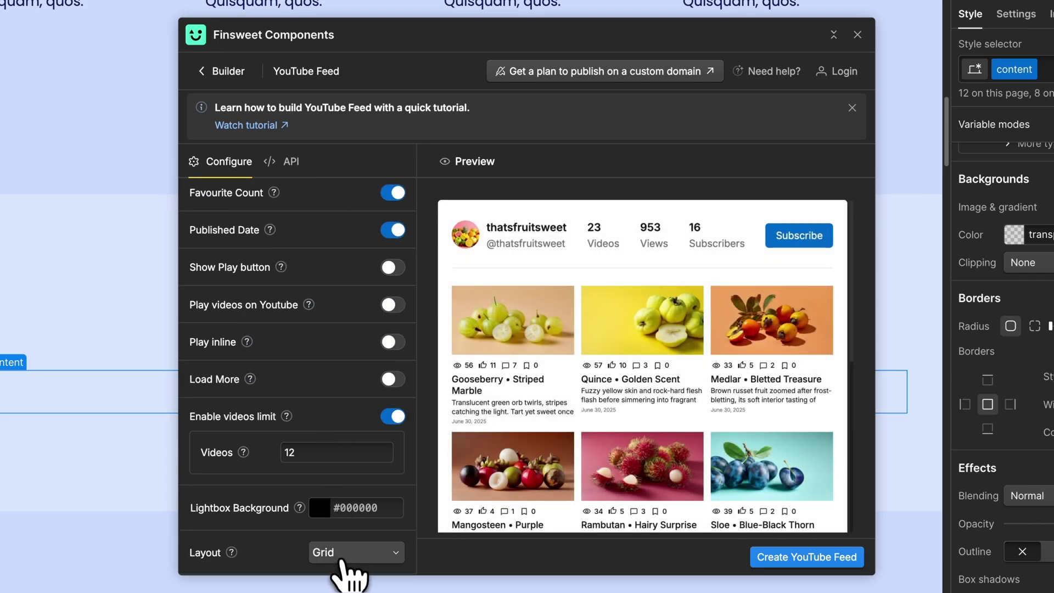
pyautogui.click(351, 553)
pyautogui.click(336, 544)
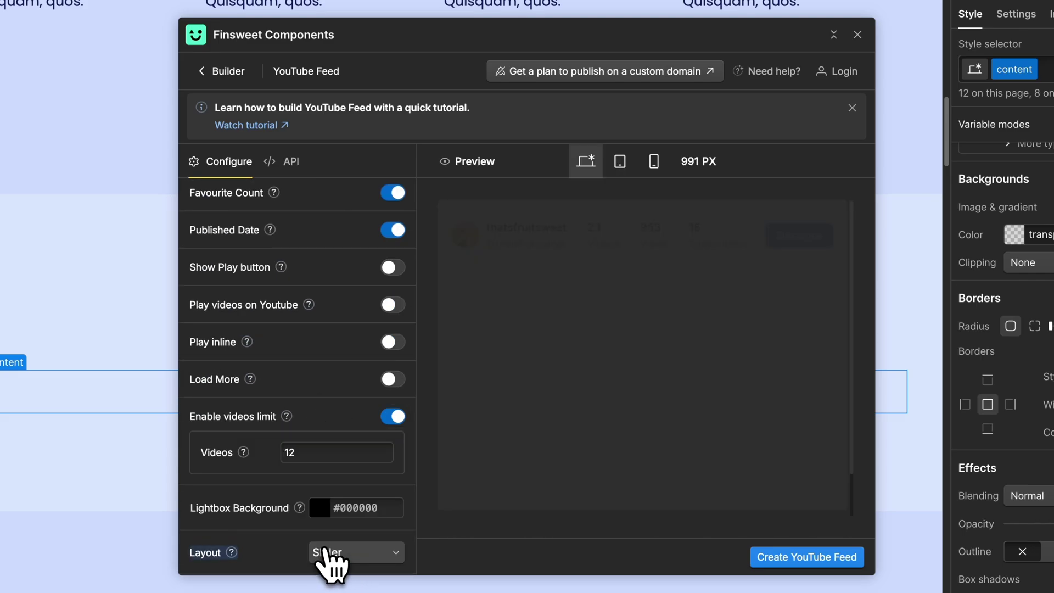
pyautogui.scroll(10, 329, 365)
# Source the feed from a playlist and enter its playlist ID
pyautogui.click(336, 503)
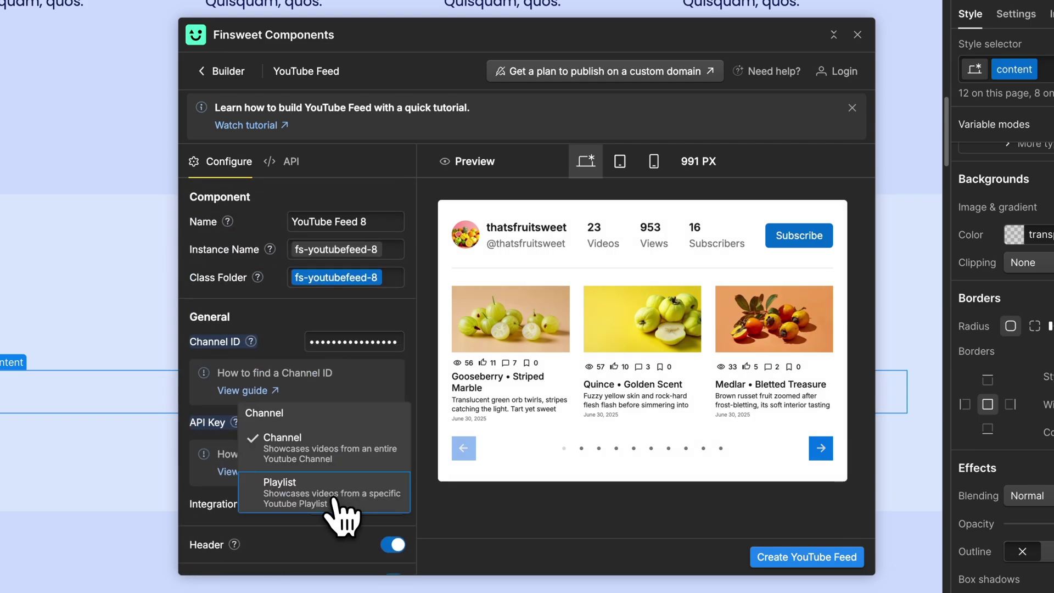
pyautogui.click(341, 511)
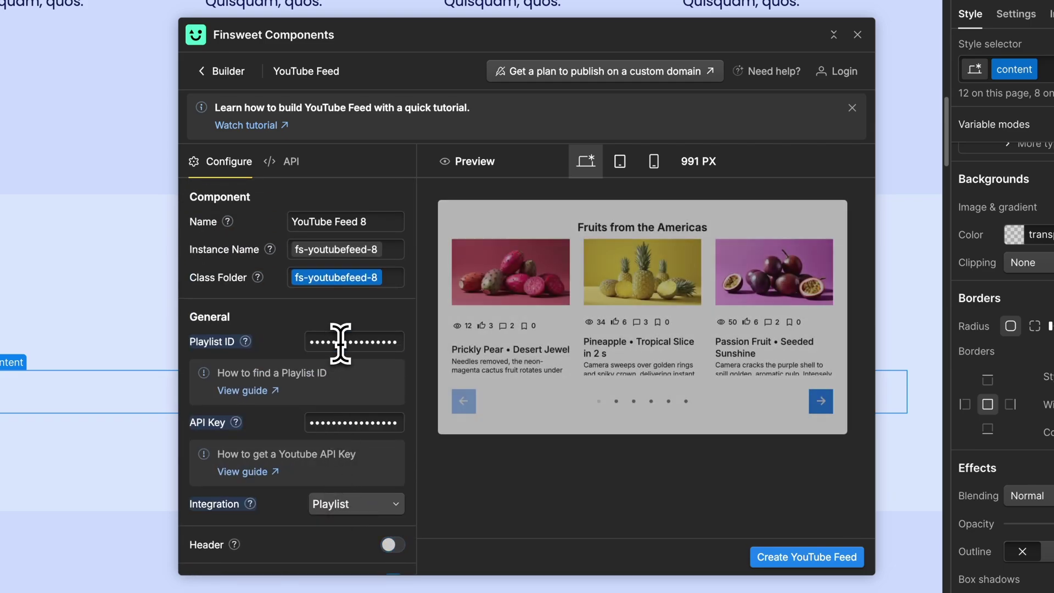
pyautogui.click(340, 343)
pyautogui.press('Tab')
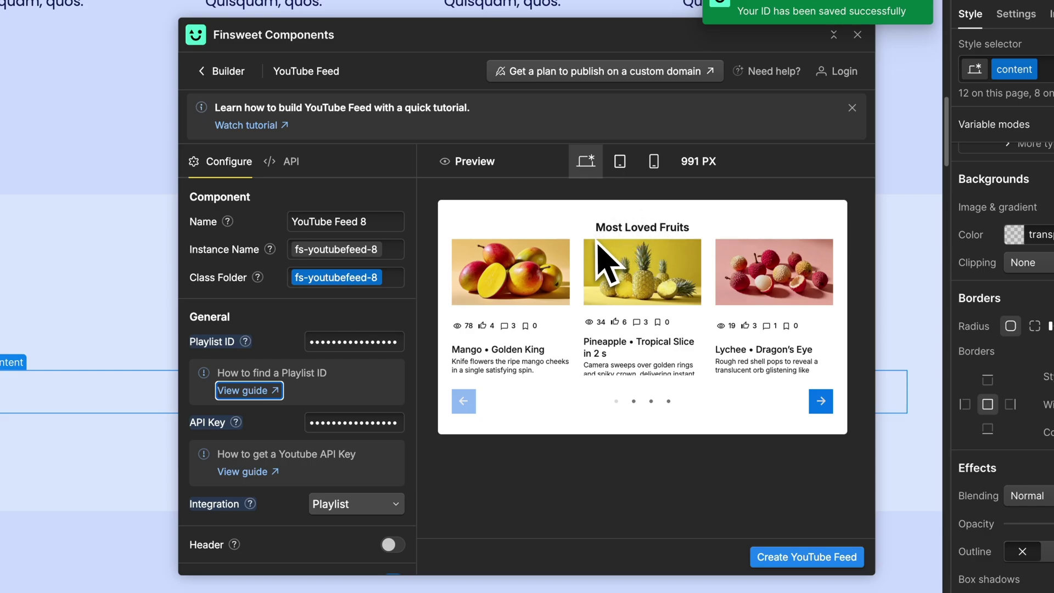
# Hide the favourite count and published date on the feed cards
pyautogui.scroll(-3, 348, 365)
pyautogui.scroll(-5, 351, 357)
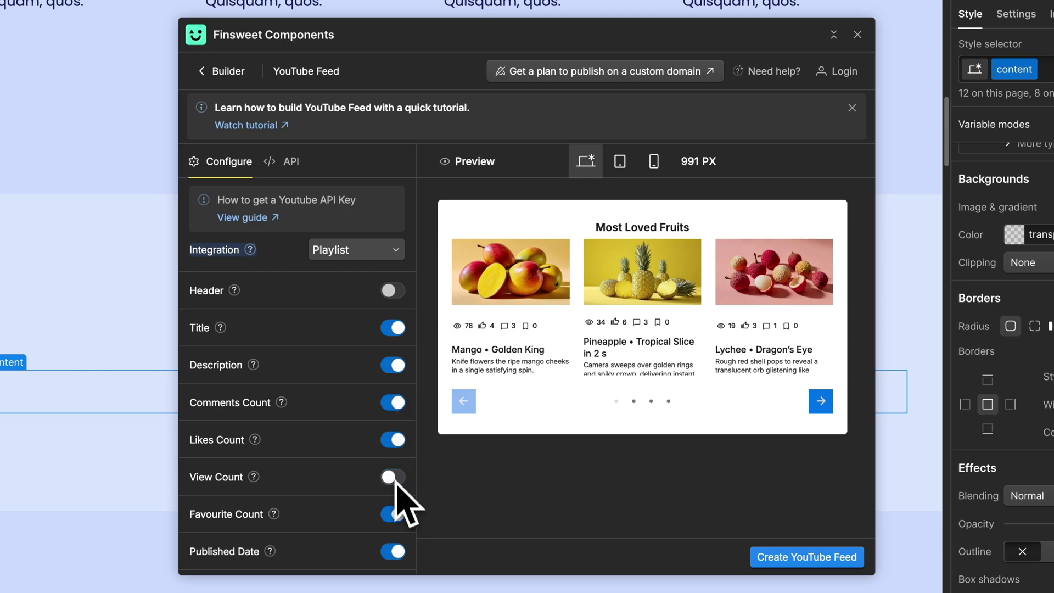
pyautogui.click(394, 515)
pyautogui.click(394, 552)
pyautogui.scroll(-3, 327, 511)
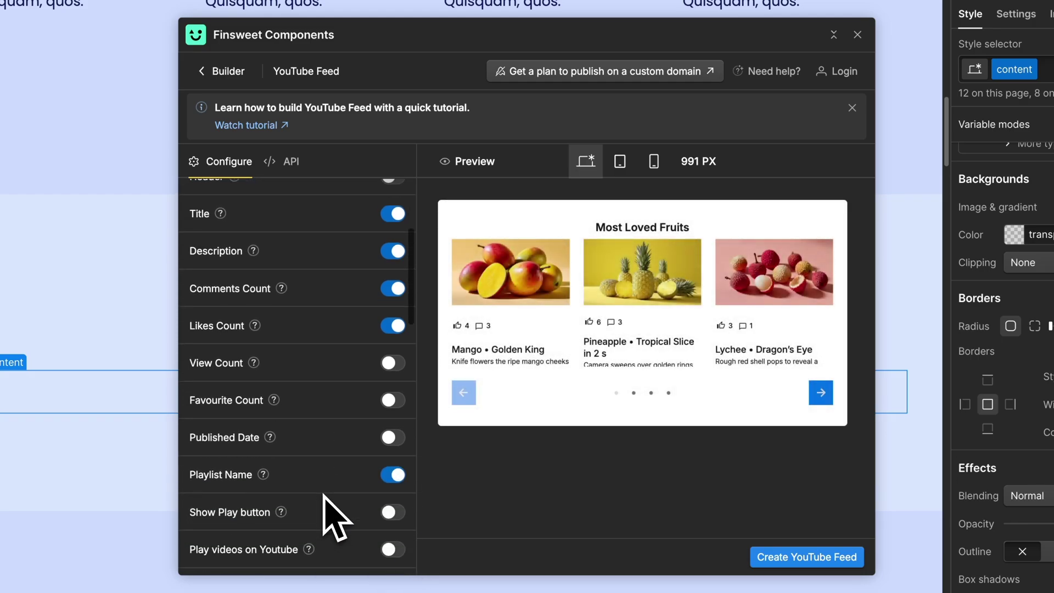
pyautogui.scroll(-6, 329, 514)
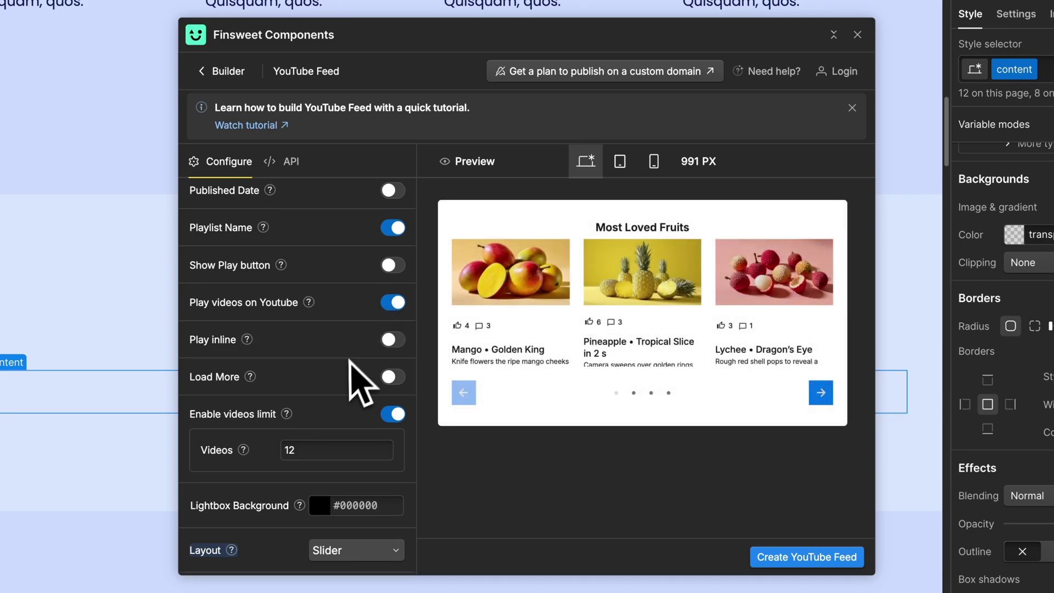
pyautogui.scroll(-4, 354, 381)
pyautogui.scroll(-5, 355, 412)
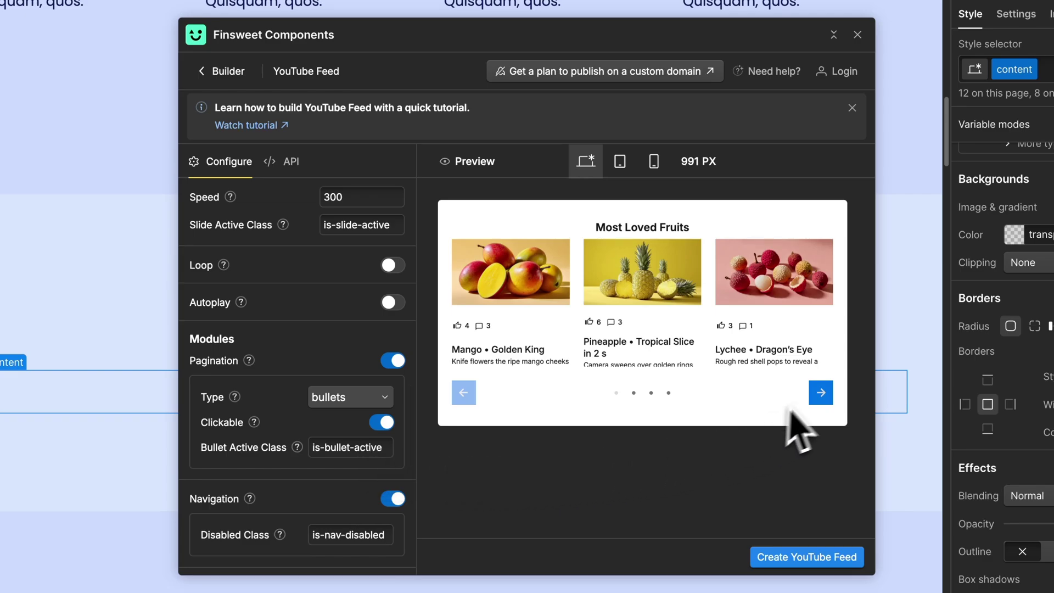
# Test the slider preview arrows, then create and confirm the YouTube feed on the page
pyautogui.click(821, 393)
pyautogui.click(823, 393)
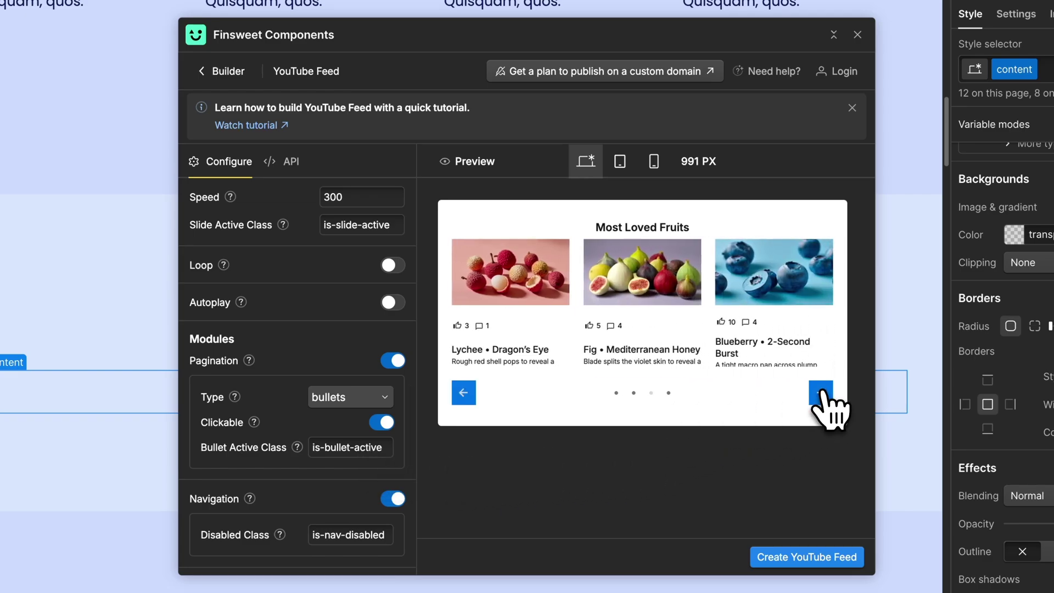
pyautogui.click(824, 557)
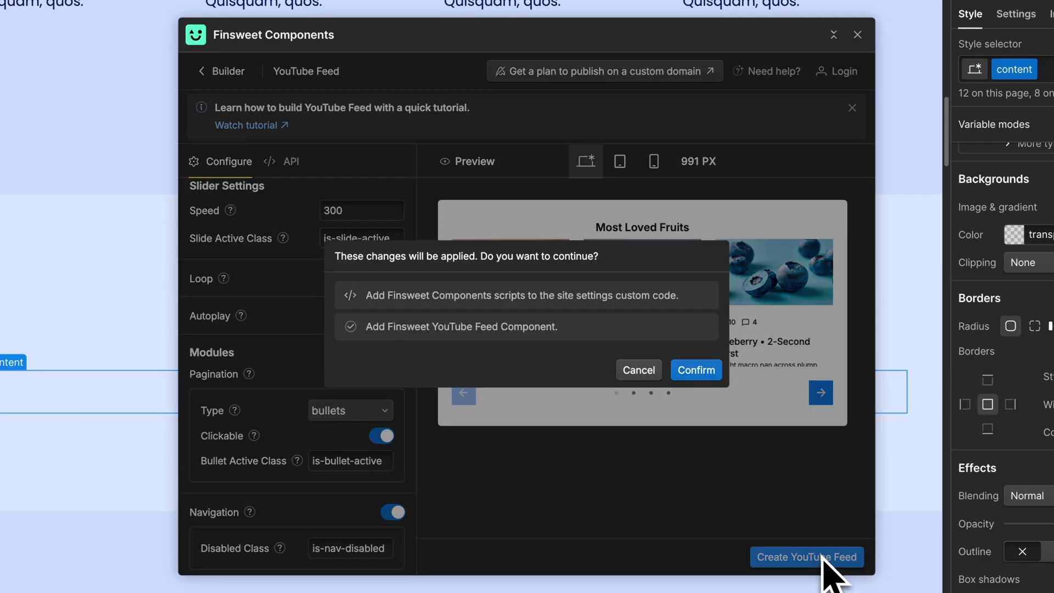
pyautogui.click(699, 371)
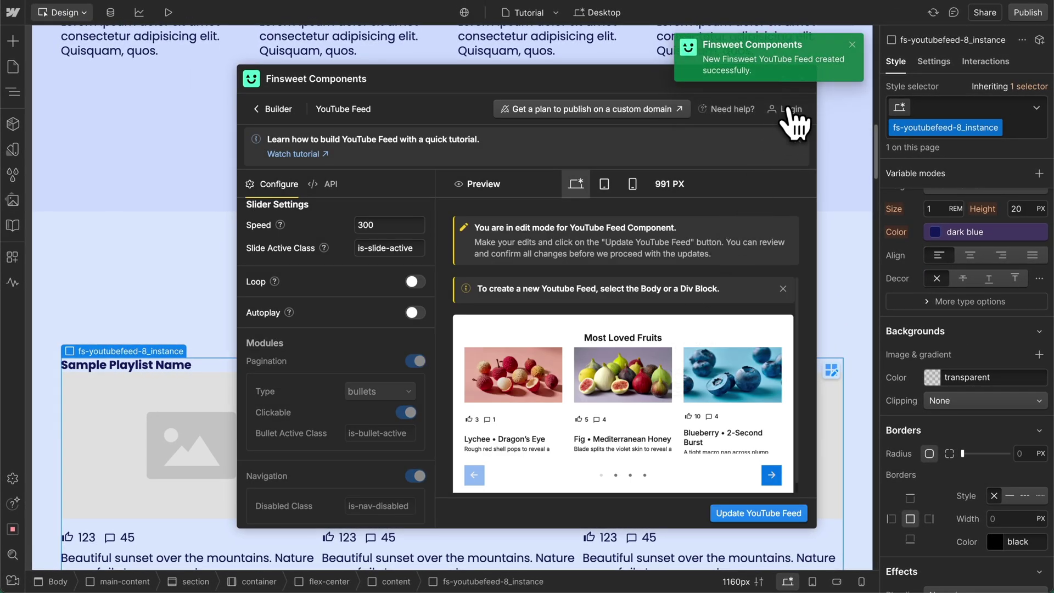
pyautogui.click(782, 79)
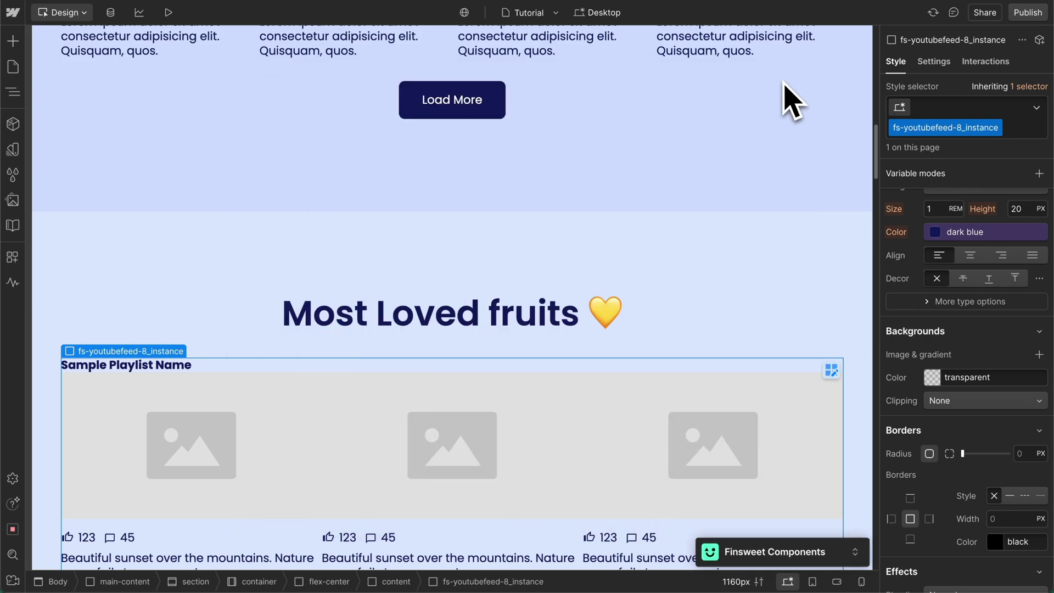
pyautogui.scroll(-4, 791, 99)
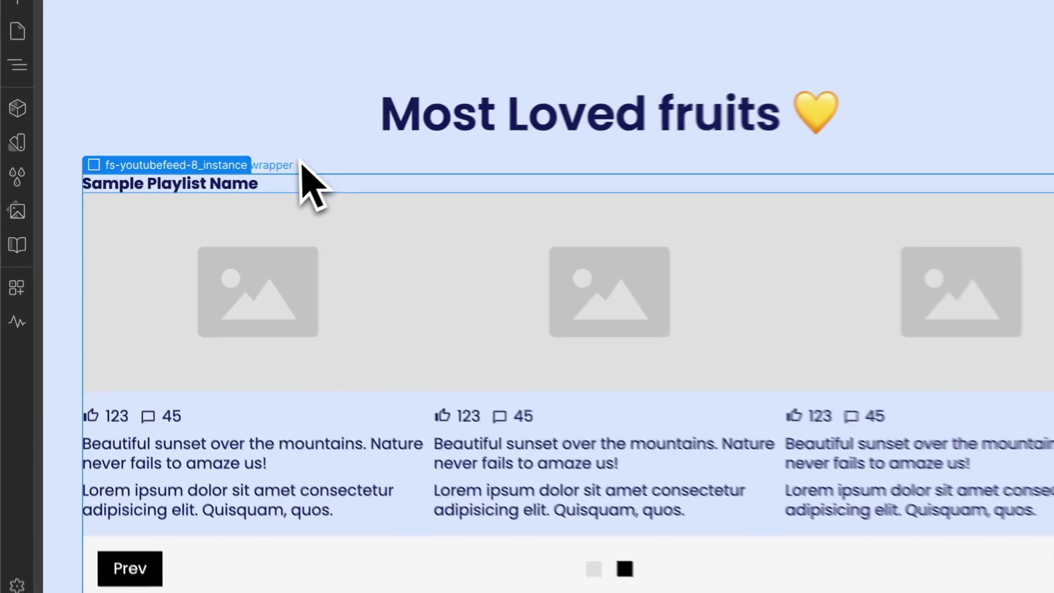
# Delete the Sample Playlist Name heading and set the card content block to grid layout
pyautogui.click(216, 183)
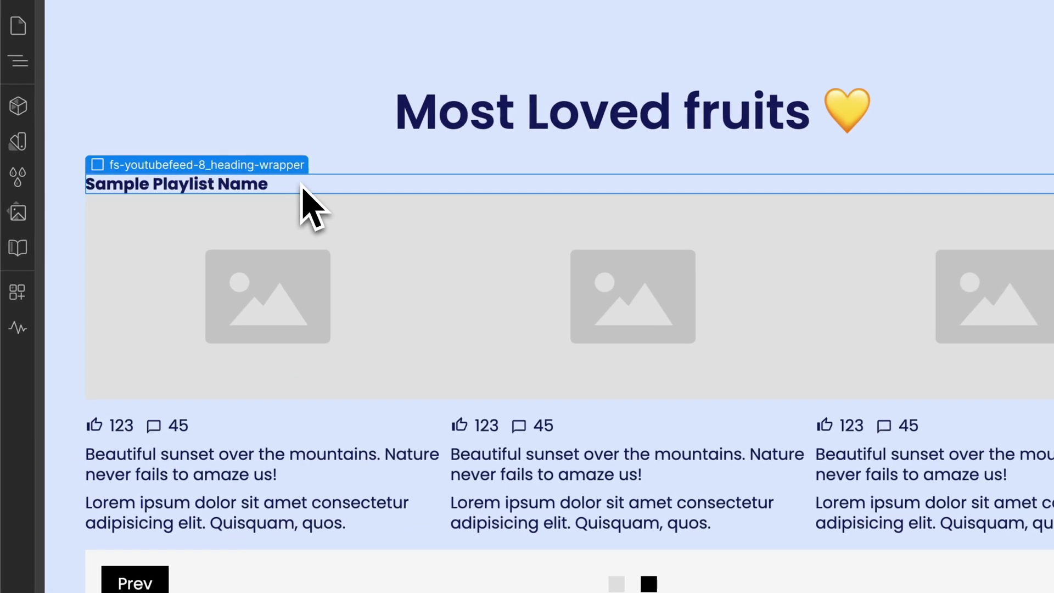
pyautogui.press('Delete')
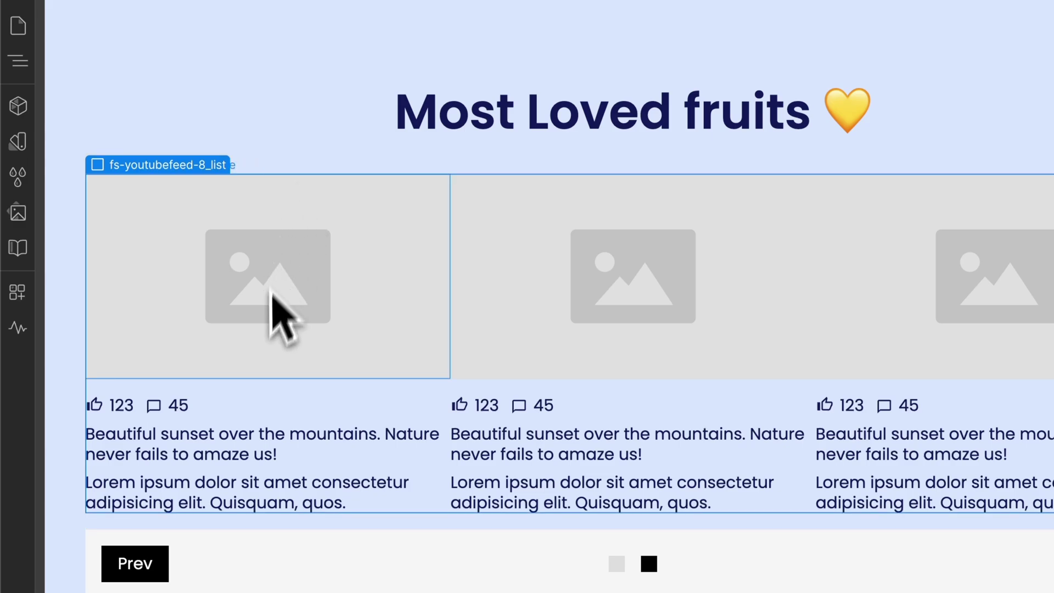
pyautogui.click(259, 409)
pyautogui.click(259, 418)
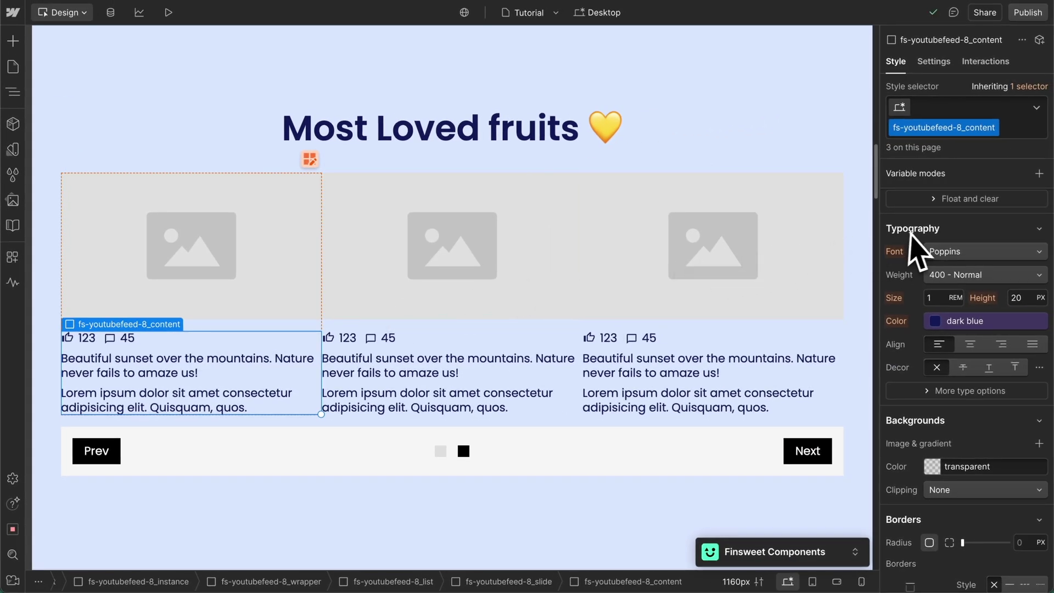
pyautogui.scroll(10, 913, 243)
pyautogui.scroll(3, 918, 247)
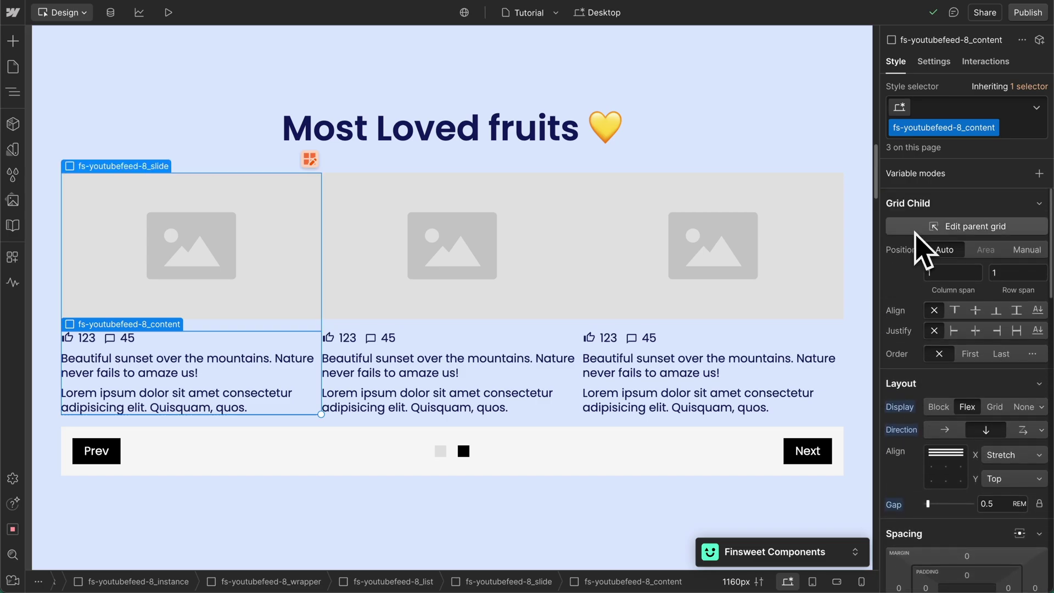
pyautogui.click(995, 407)
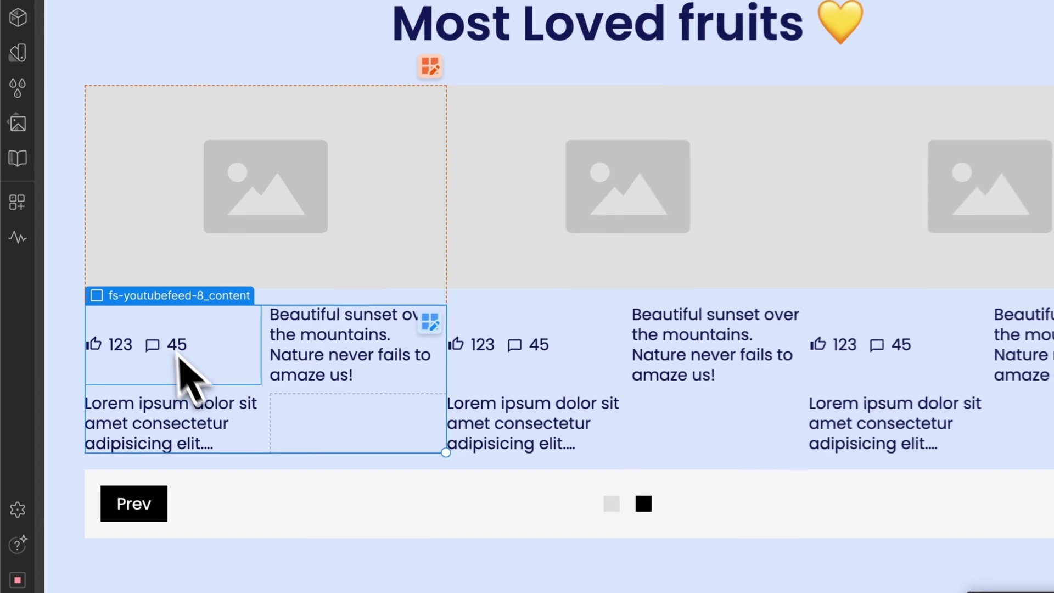
# Narrow the content grid's second column to 0.75FR so likes sit beside the title
pyautogui.click(135, 384)
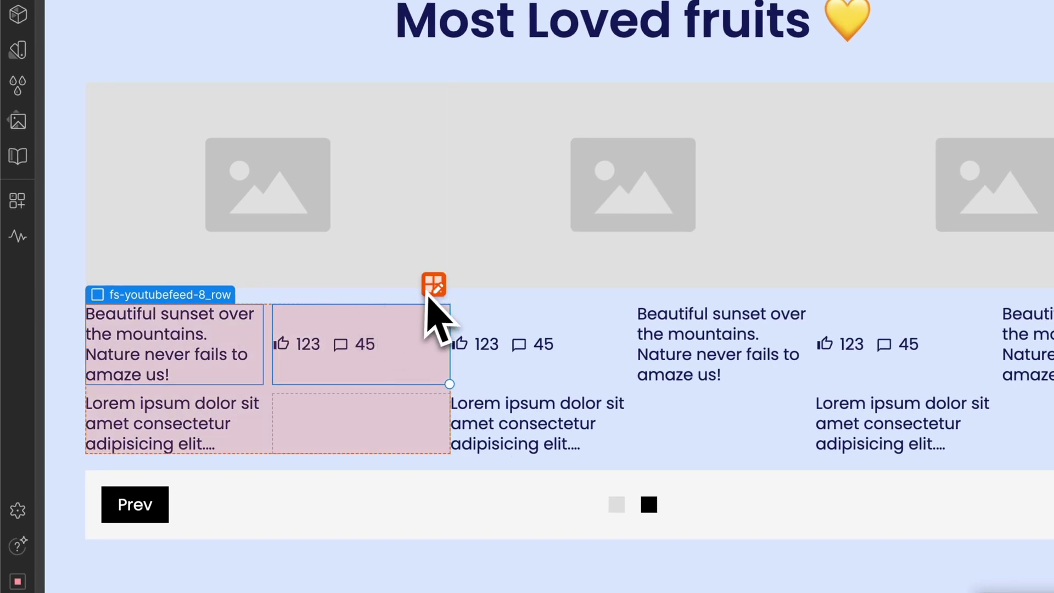
pyautogui.click(433, 285)
pyautogui.moveTo(278, 287); pyautogui.dragTo(284, 294)
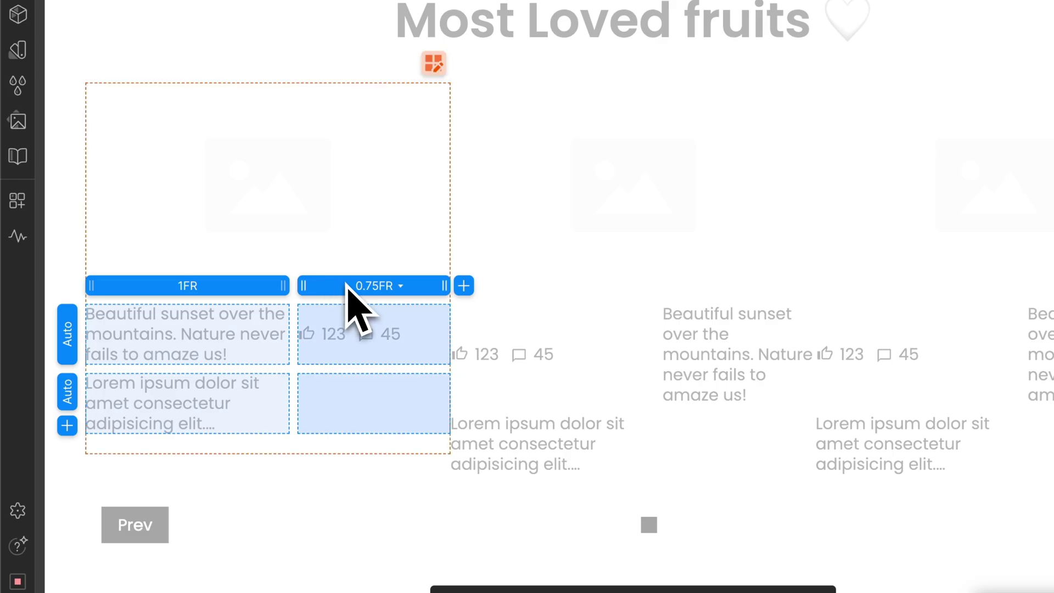
pyautogui.click(423, 325)
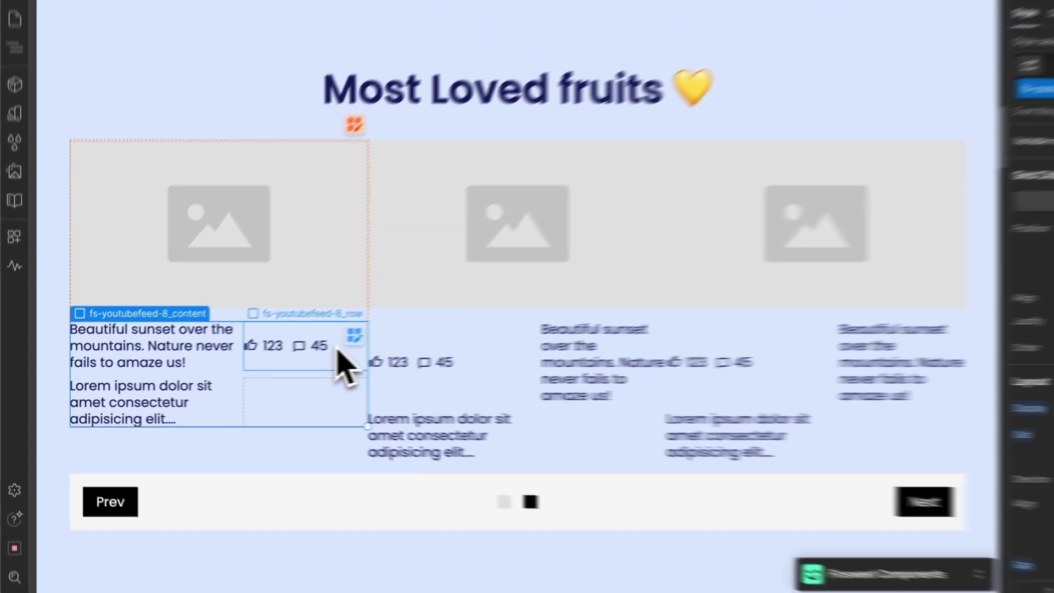
pyautogui.click(419, 327)
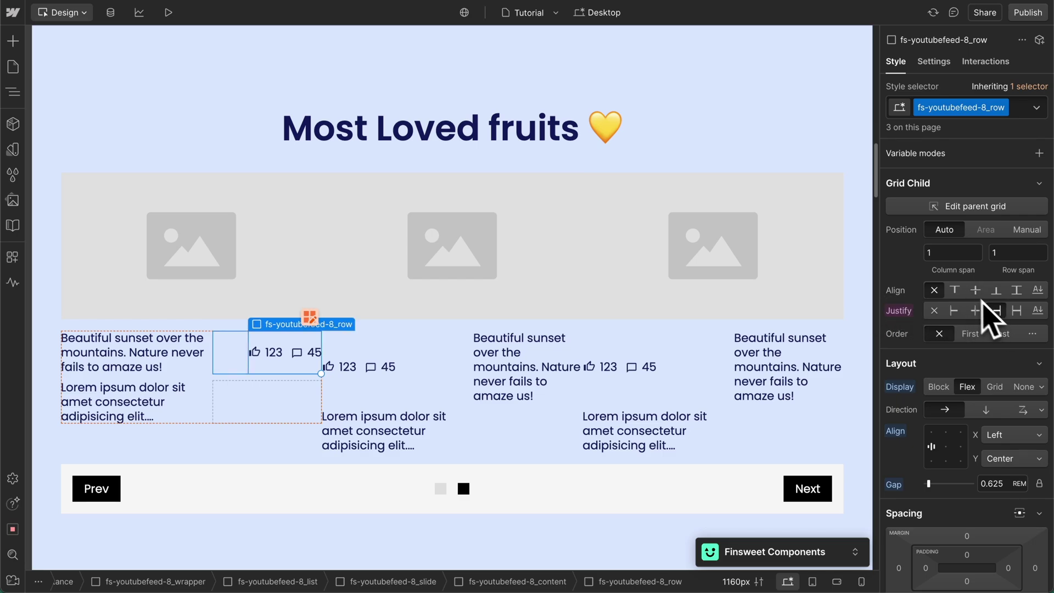
# Pad the likes and comments row 0.5rem vertically and 1rem horizontally
pyautogui.scroll(-3, 960, 329)
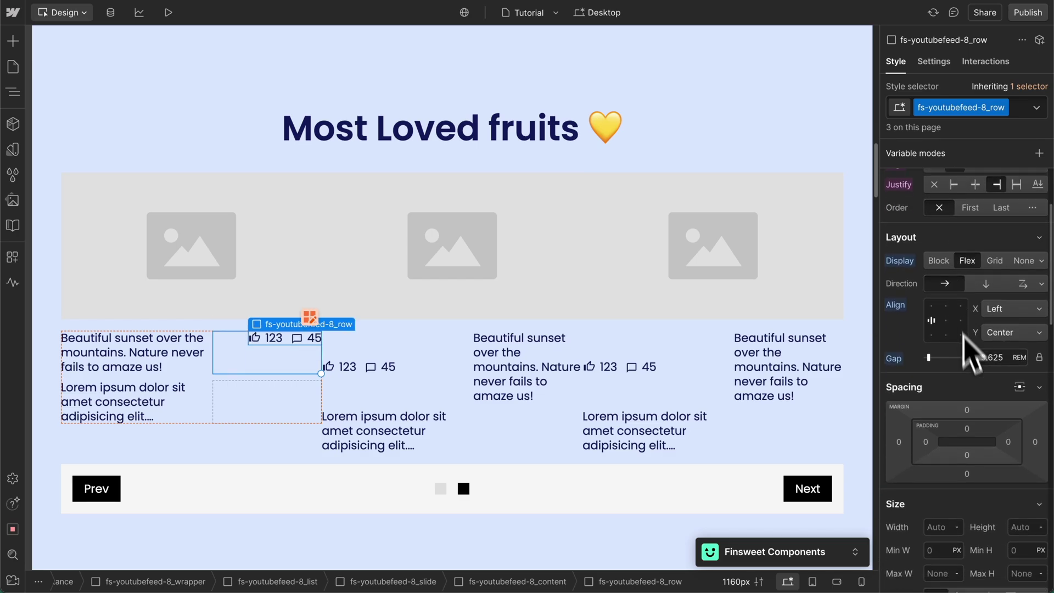
pyautogui.click(969, 431)
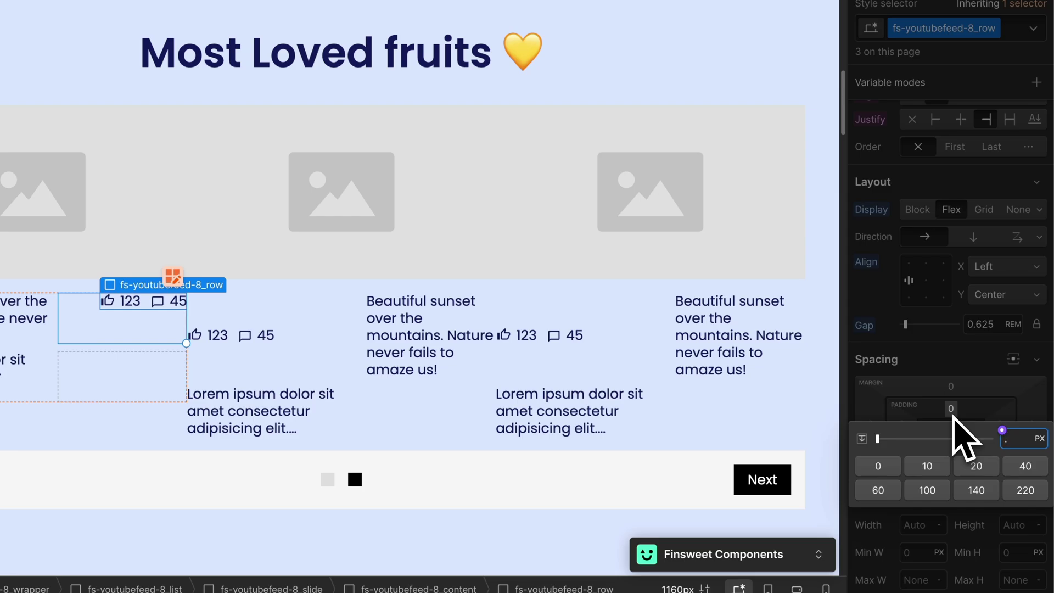
pyautogui.press('Return')
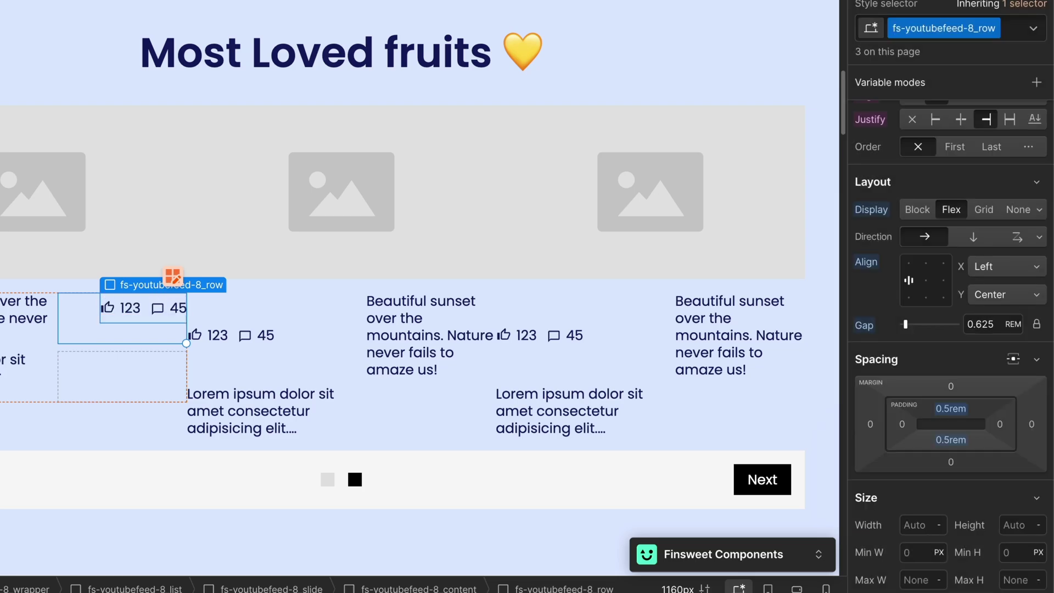
pyautogui.click(904, 428)
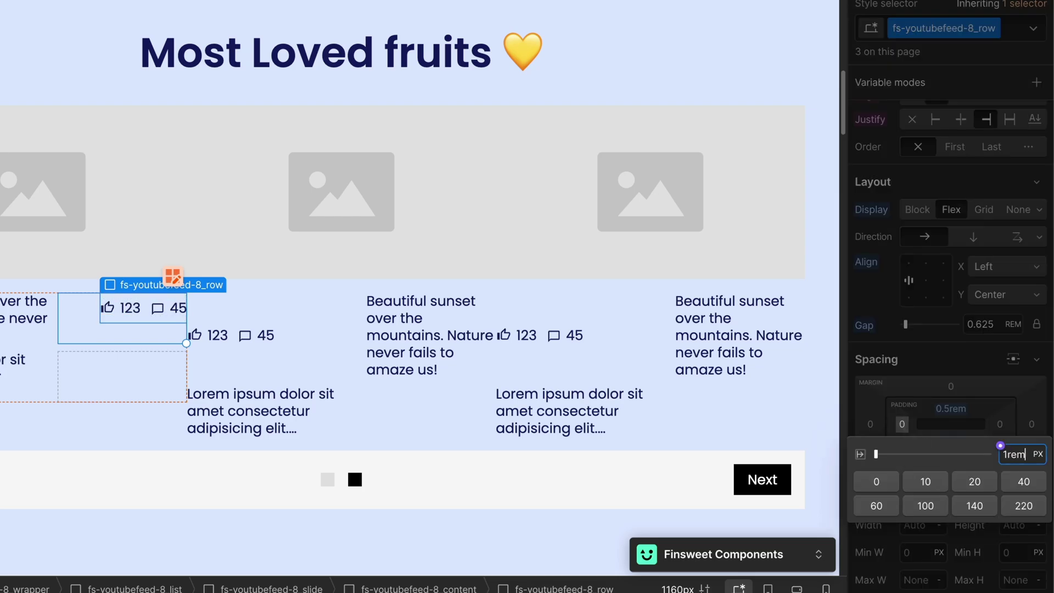
pyautogui.press('Return')
# Give the row a White background and a solid dark blue border
pyautogui.scroll(-10, 928, 470)
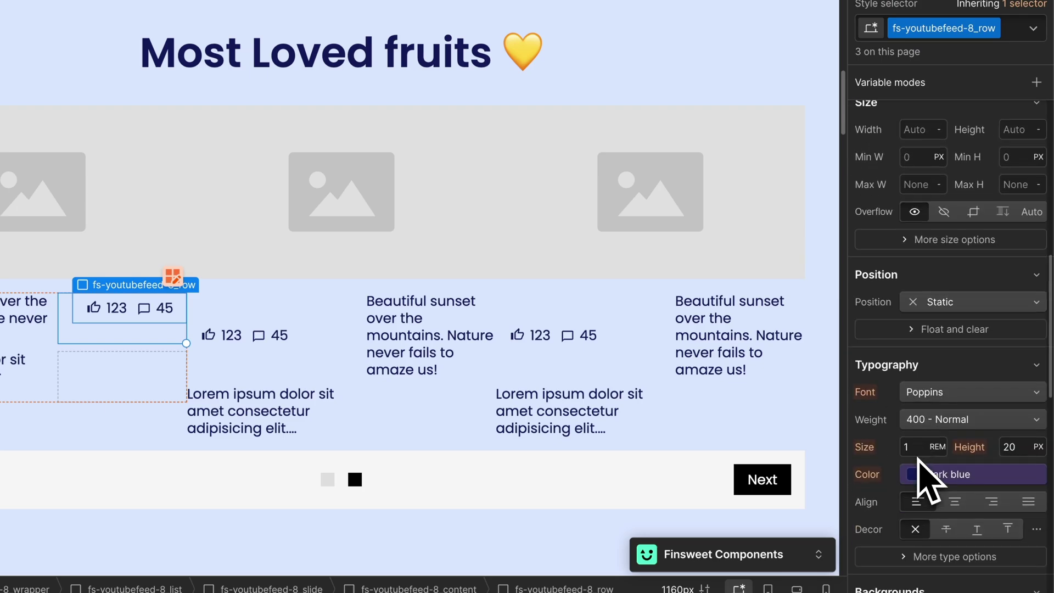
pyautogui.click(902, 437)
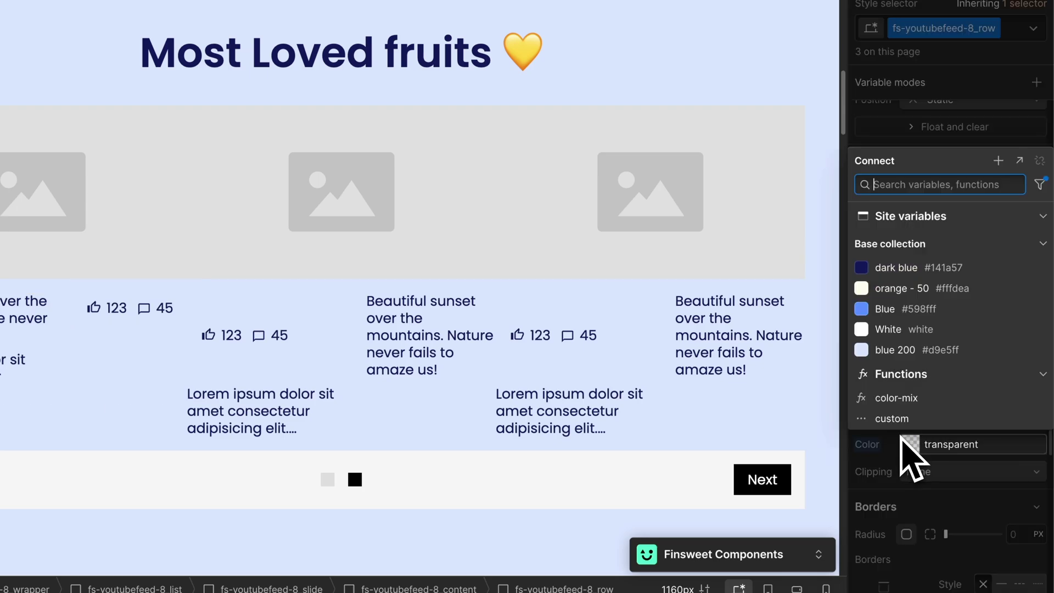
pyautogui.click(903, 351)
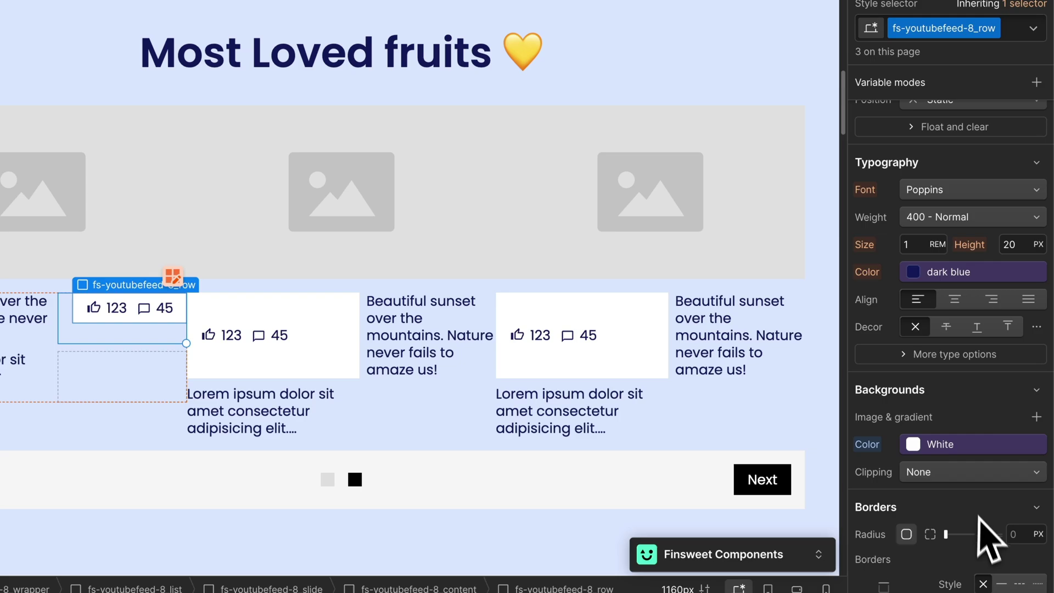
pyautogui.scroll(-2, 992, 541)
pyautogui.click(1002, 523)
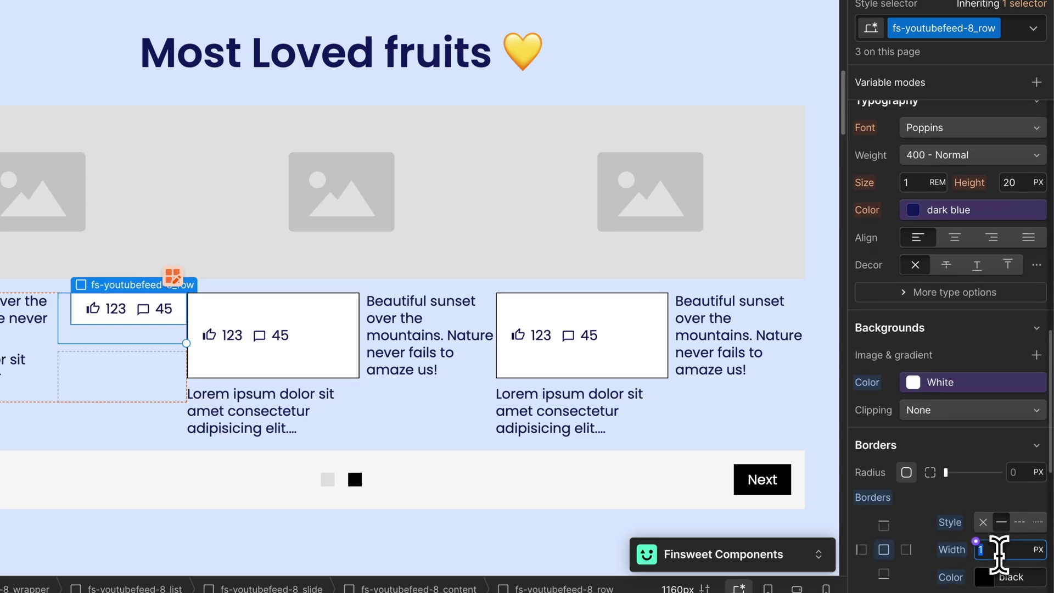
pyautogui.click(976, 568)
pyautogui.click(878, 406)
pyautogui.scroll(-5, 903, 428)
pyautogui.scroll(-3, 912, 426)
pyautogui.scroll(3, 911, 425)
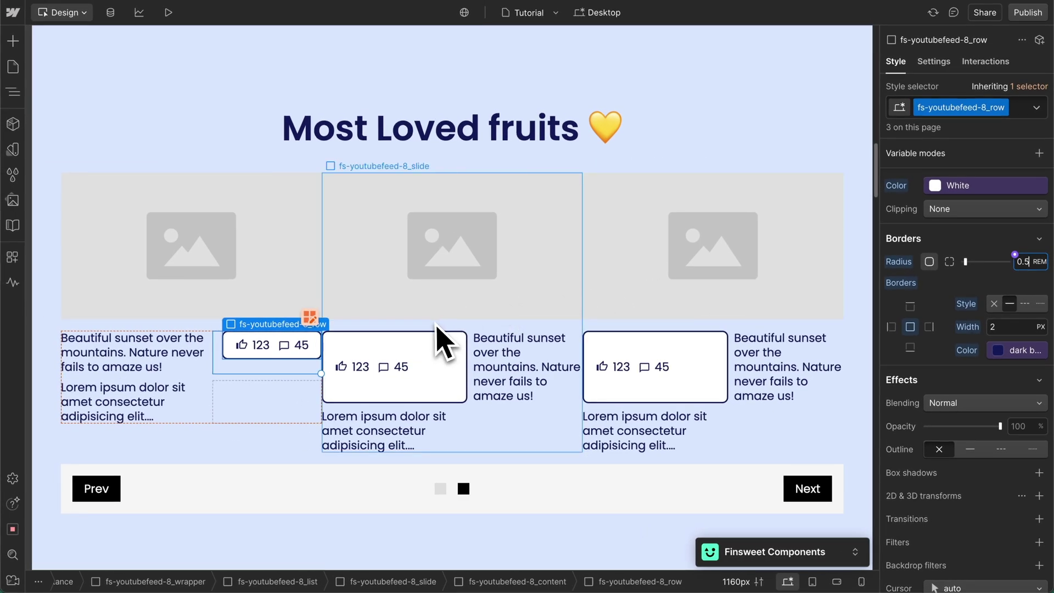
# Turn the middle slide card into a component named 'my item slider'
pyautogui.click(437, 328)
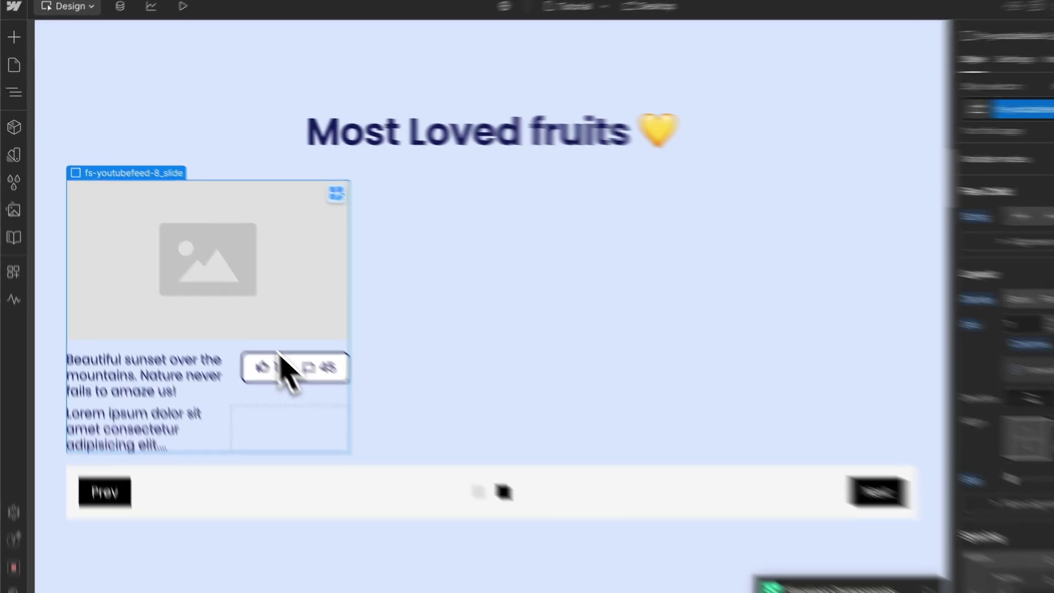
pyautogui.rightClick(260, 340)
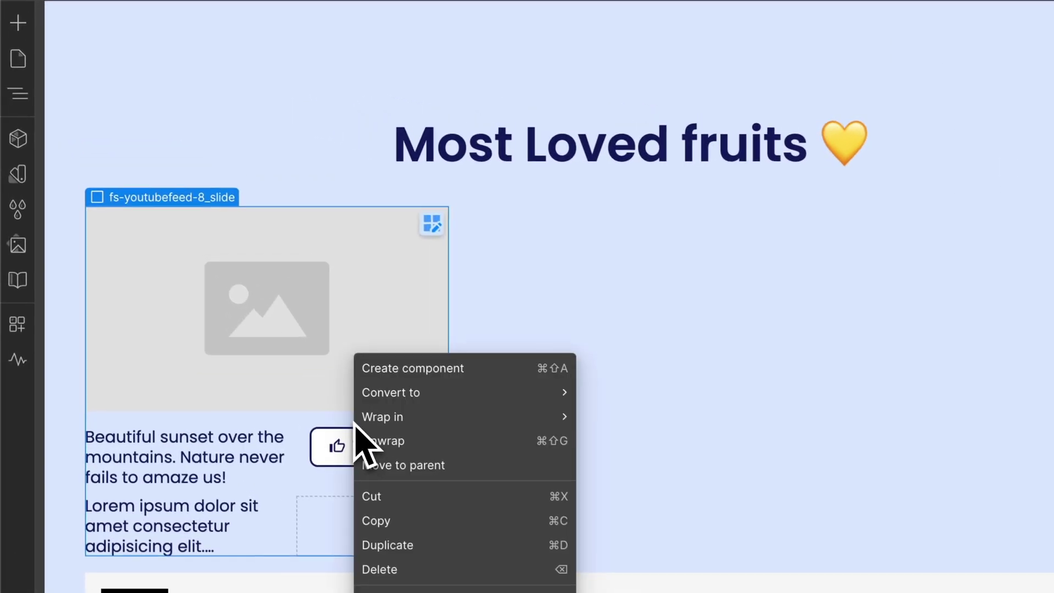
pyautogui.click(405, 370)
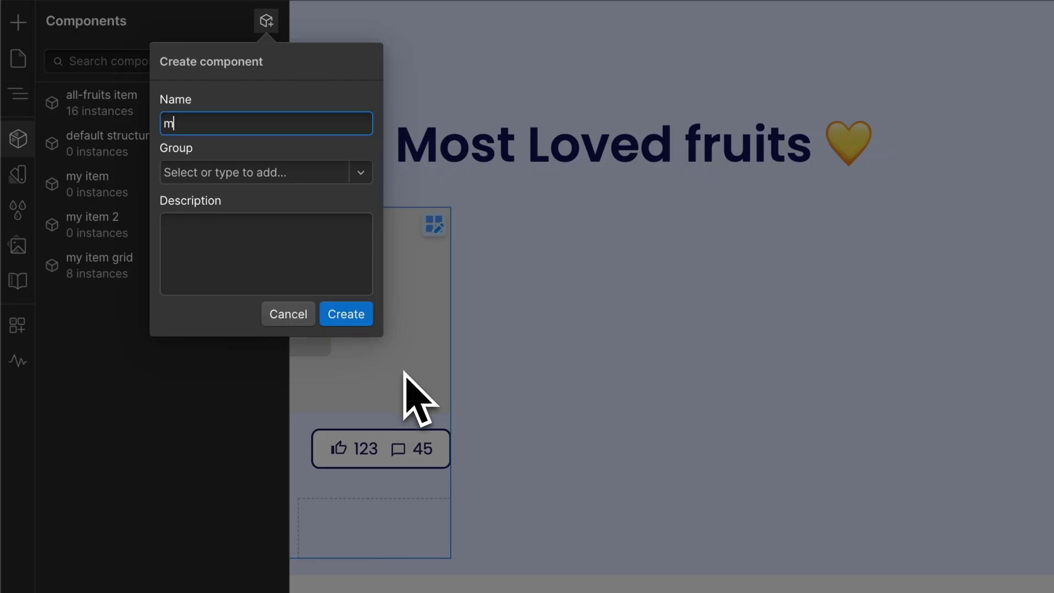
pyautogui.write('my item slider')
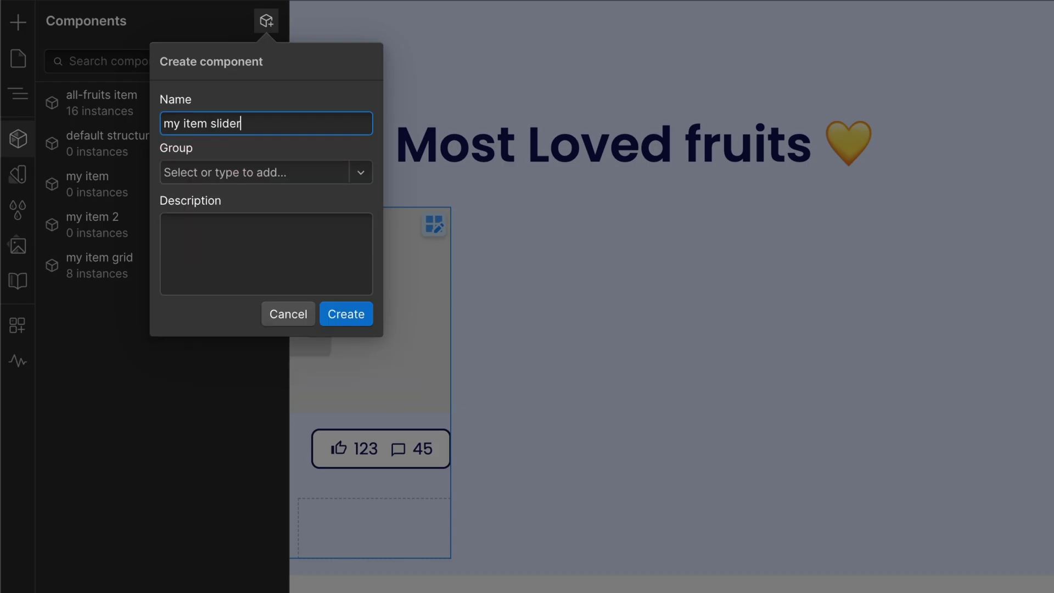
pyautogui.press('Return')
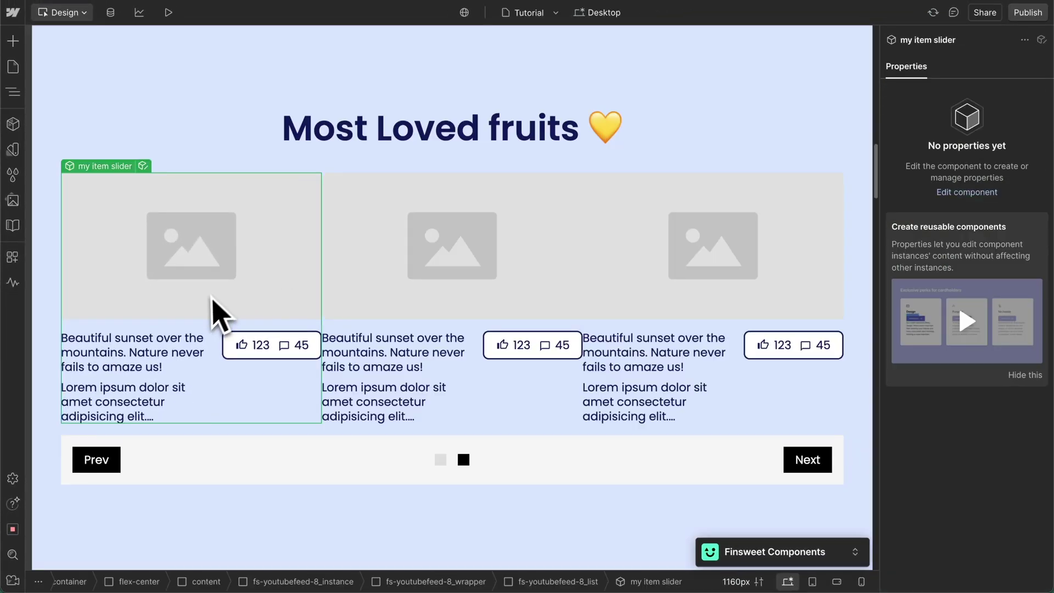
# Inside the component, set title weight to 500 Medium and description size to 0.9rem
pyautogui.doubleClick(142, 359)
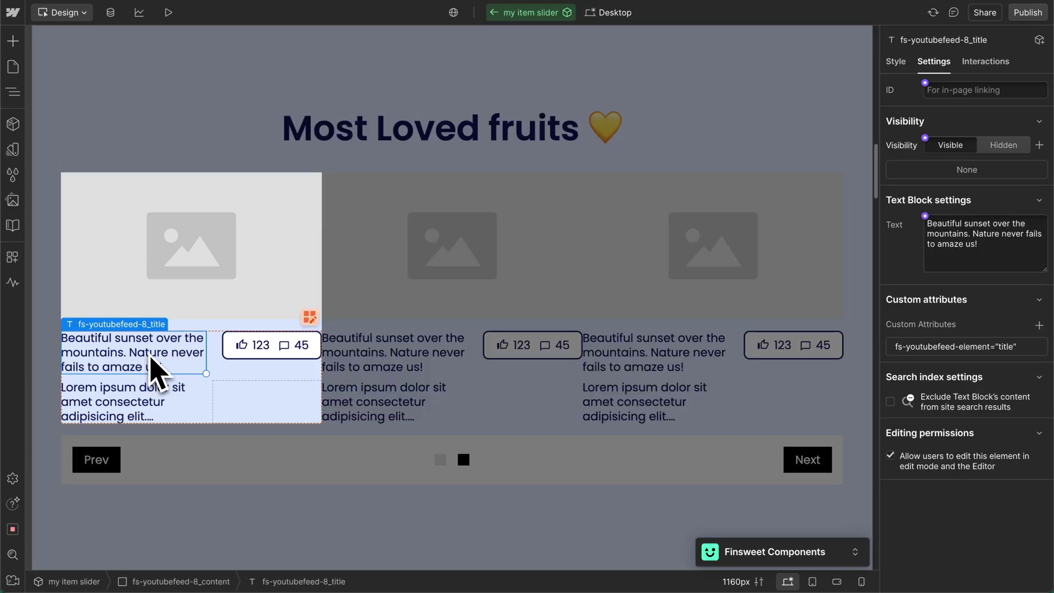
pyautogui.click(896, 61)
pyautogui.scroll(-5, 942, 424)
pyautogui.click(972, 379)
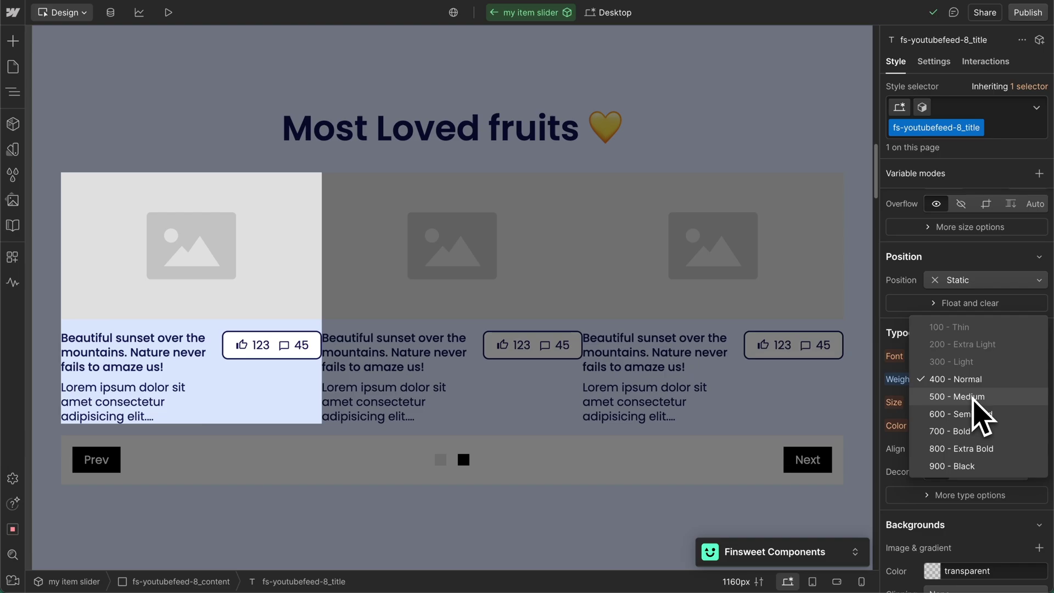
pyautogui.click(967, 397)
pyautogui.click(159, 418)
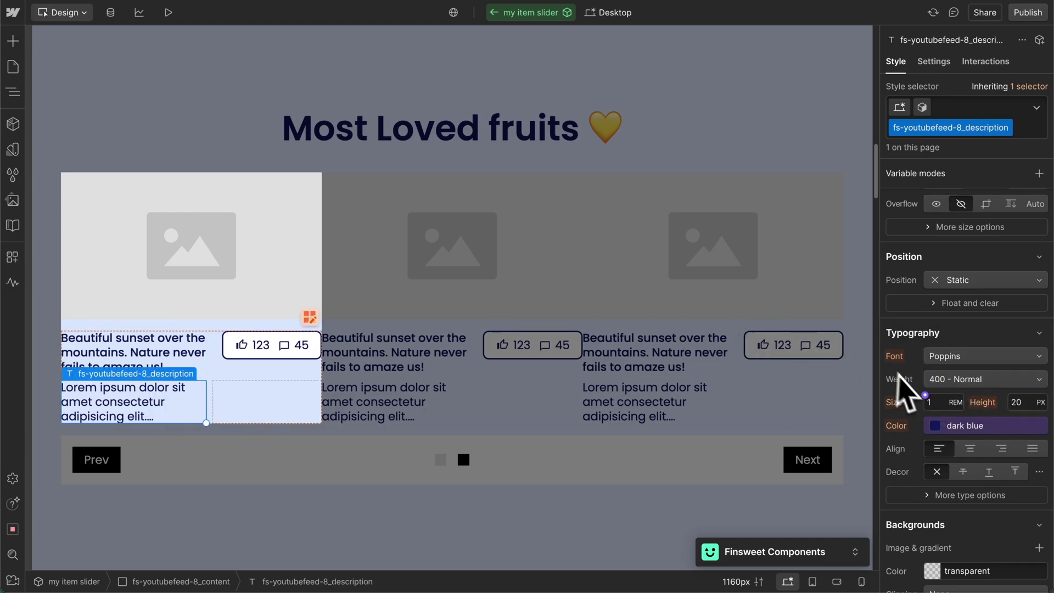
pyautogui.write('0.9')
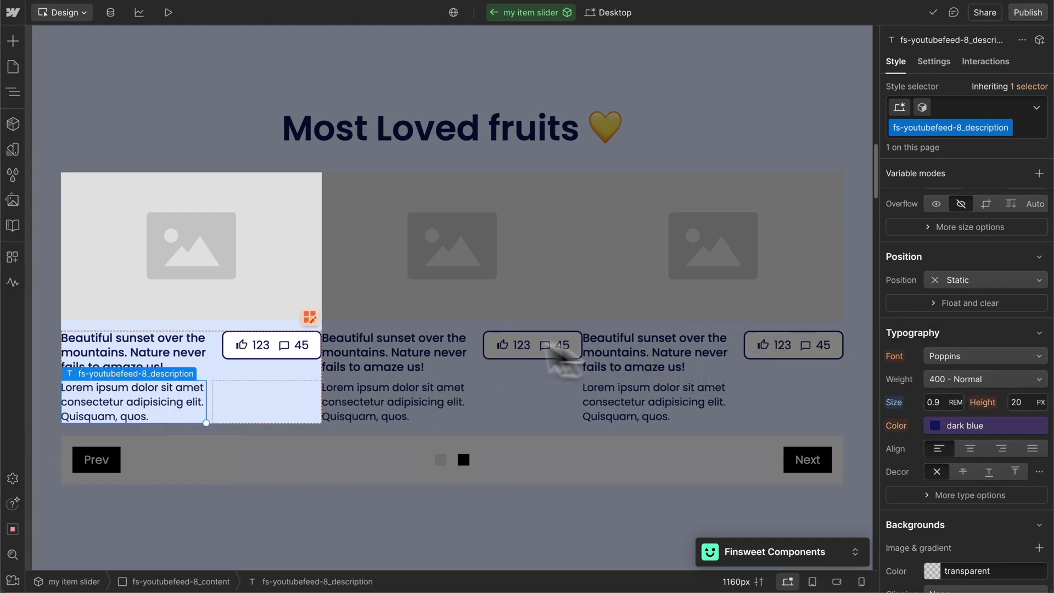
pyautogui.press('Escape')
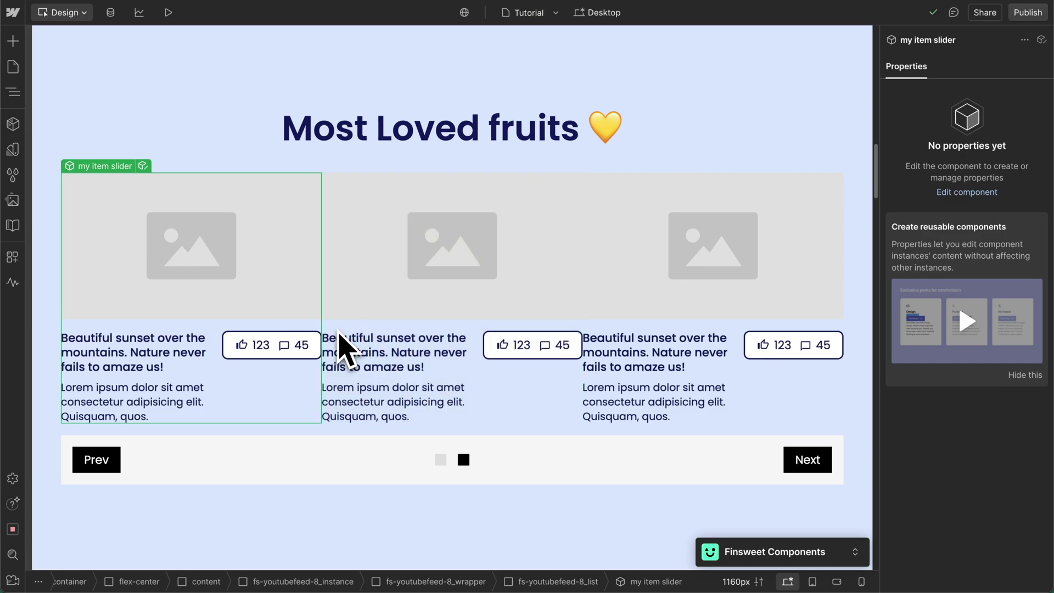
# Make the Prev/Next navigation bar background nearly transparent and remove its top, right and bottom padding
pyautogui.press('Escape')
pyautogui.click(675, 468)
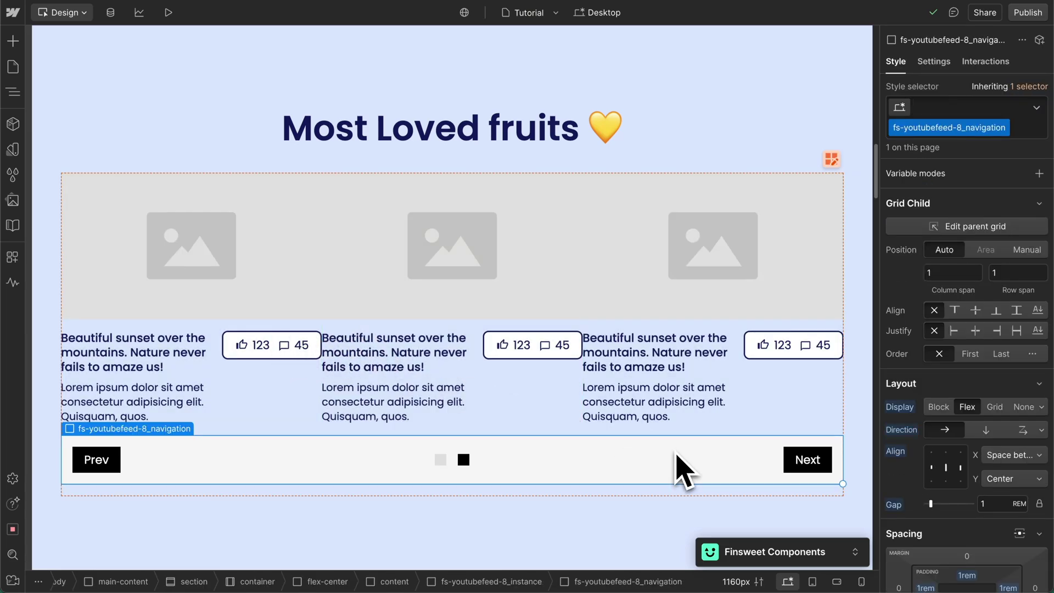
pyautogui.scroll(-10, 937, 452)
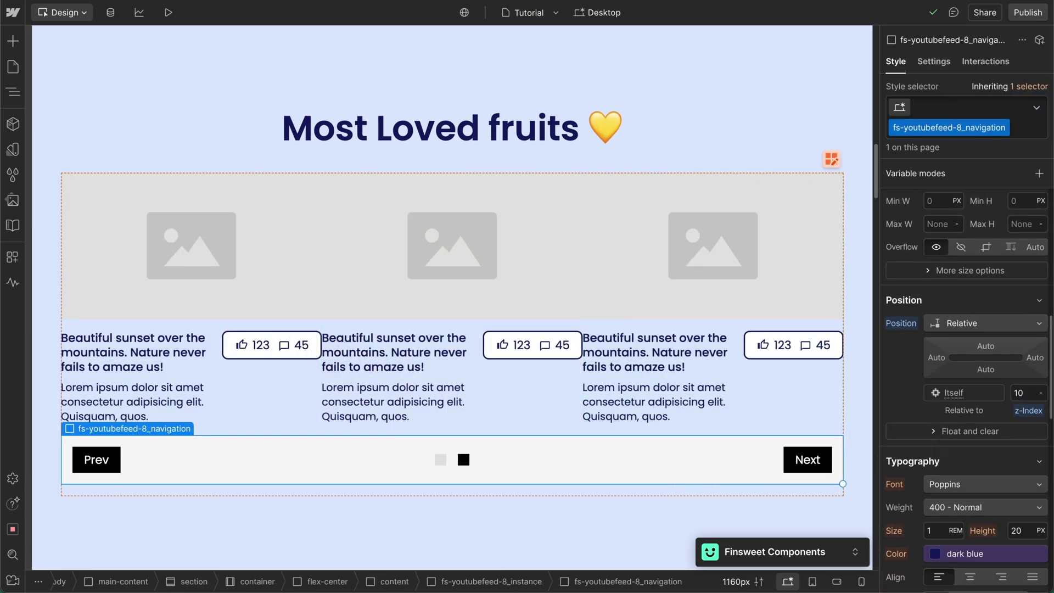
pyautogui.scroll(-2, 936, 446)
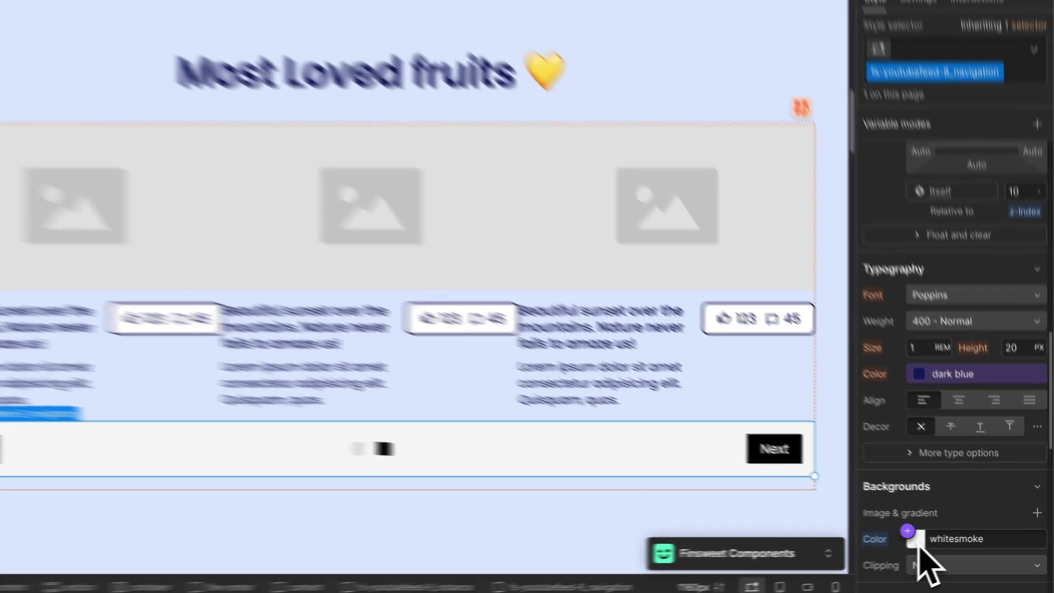
pyautogui.click(932, 539)
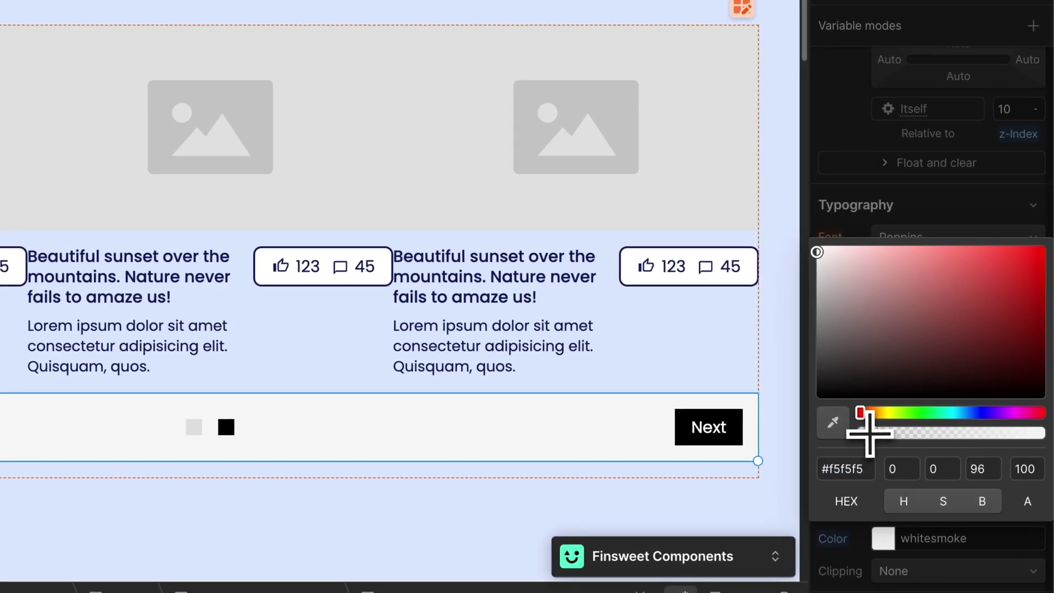
pyautogui.click(869, 434)
pyautogui.press('Escape')
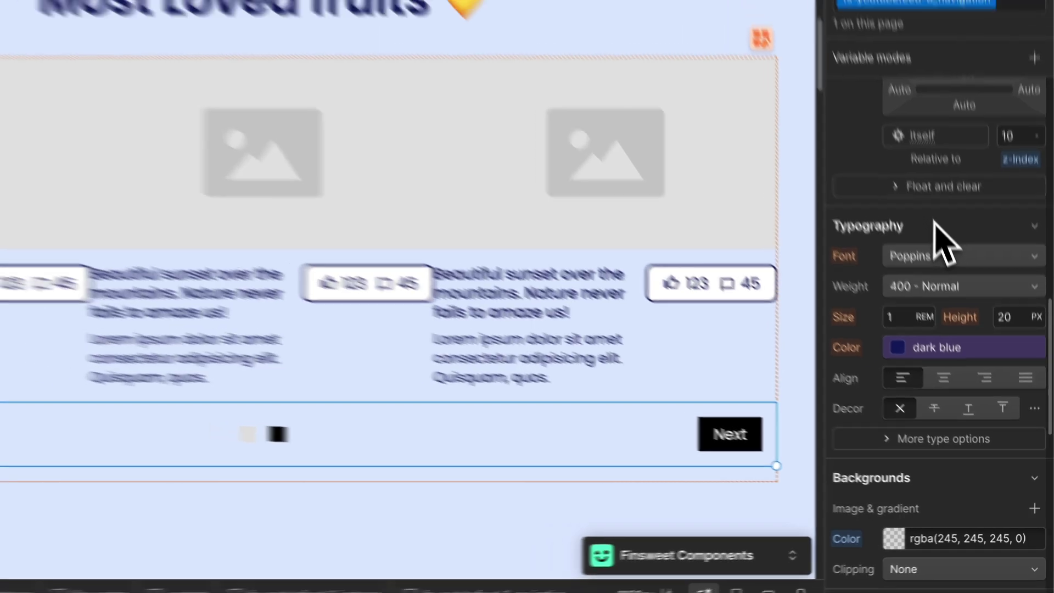
pyautogui.scroll(5, 965, 306)
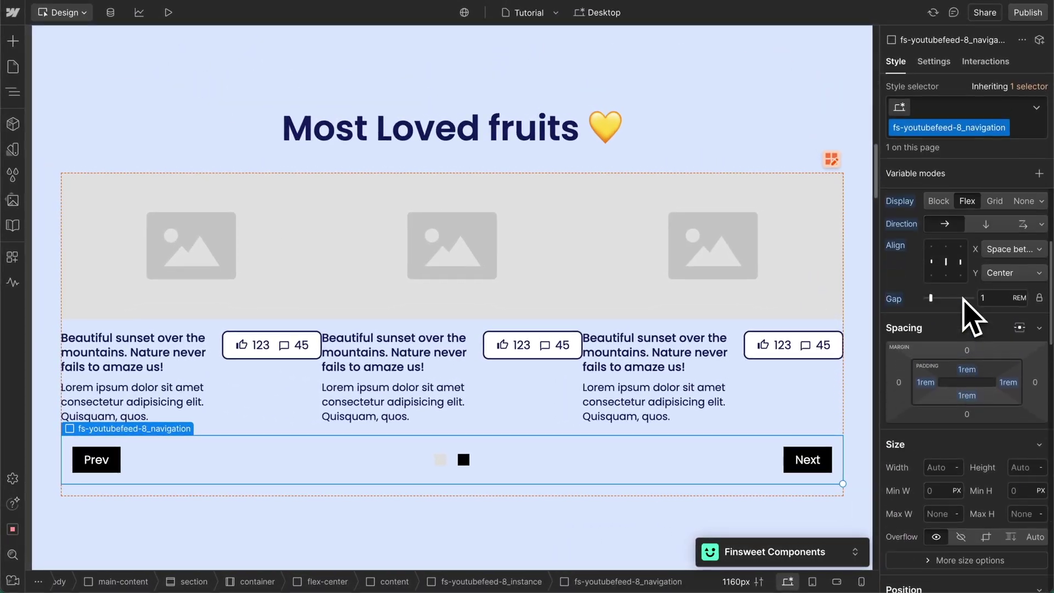
pyautogui.scroll(1, 969, 318)
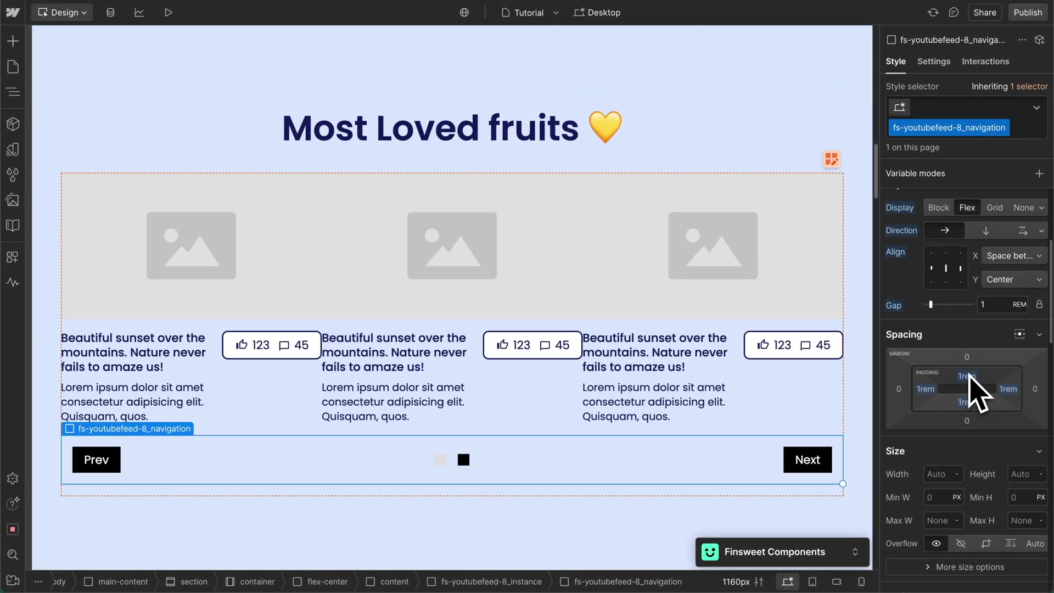
pyautogui.keyDown('alt'); pyautogui.click(967, 376); pyautogui.keyUp('alt')
pyautogui.keyDown('alt'); pyautogui.click(967, 402); pyautogui.keyUp('alt')
pyautogui.keyDown('alt'); pyautogui.click(1008, 389); pyautogui.keyUp('alt')
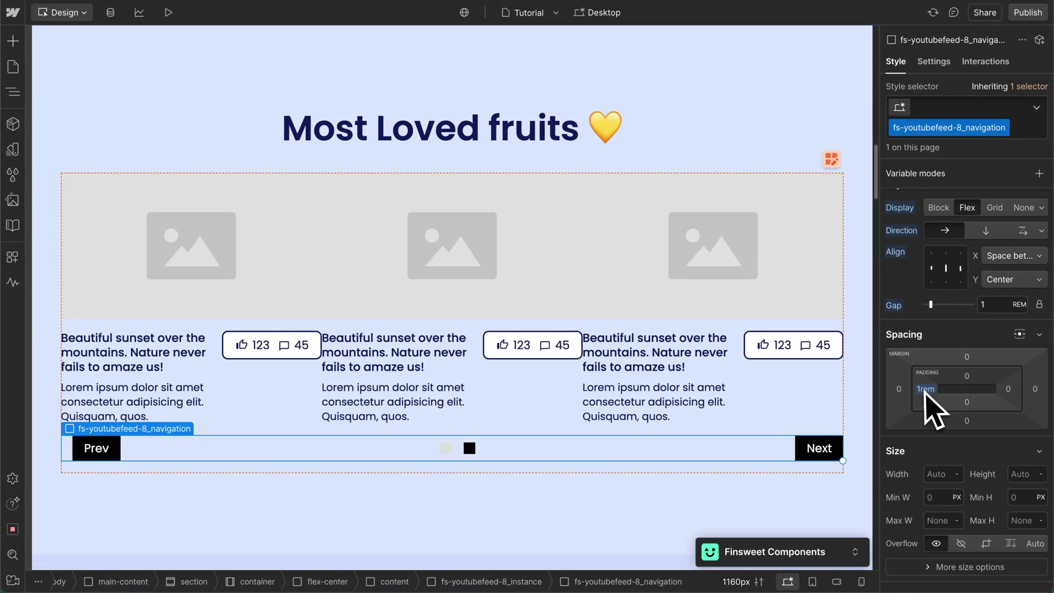
# Give the Next arrow button a dark blue variable background
pyautogui.click(818, 448)
pyautogui.scroll(-2, 889, 464)
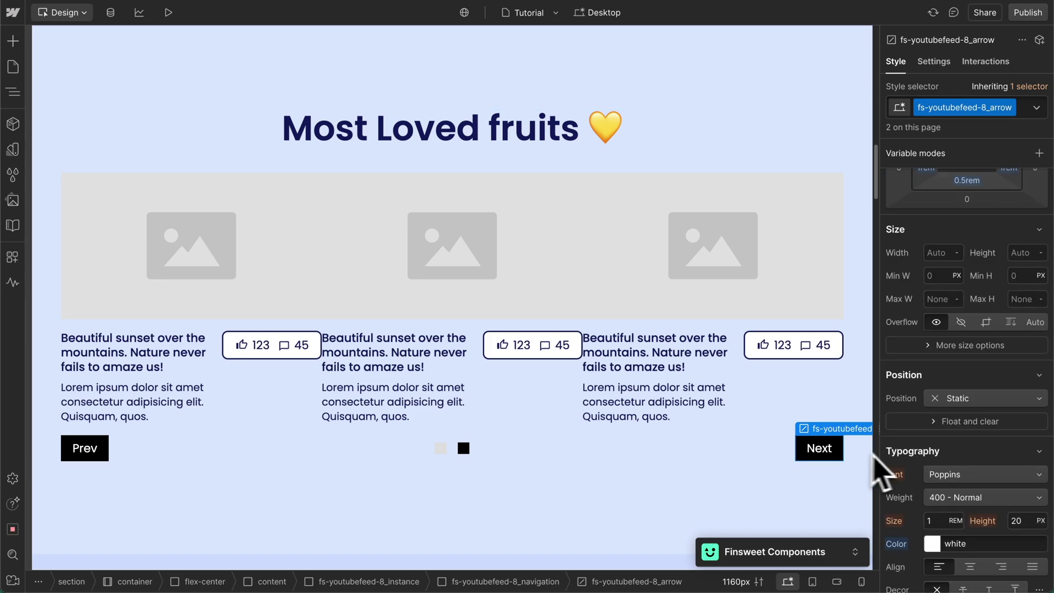
pyautogui.scroll(-3, 928, 536)
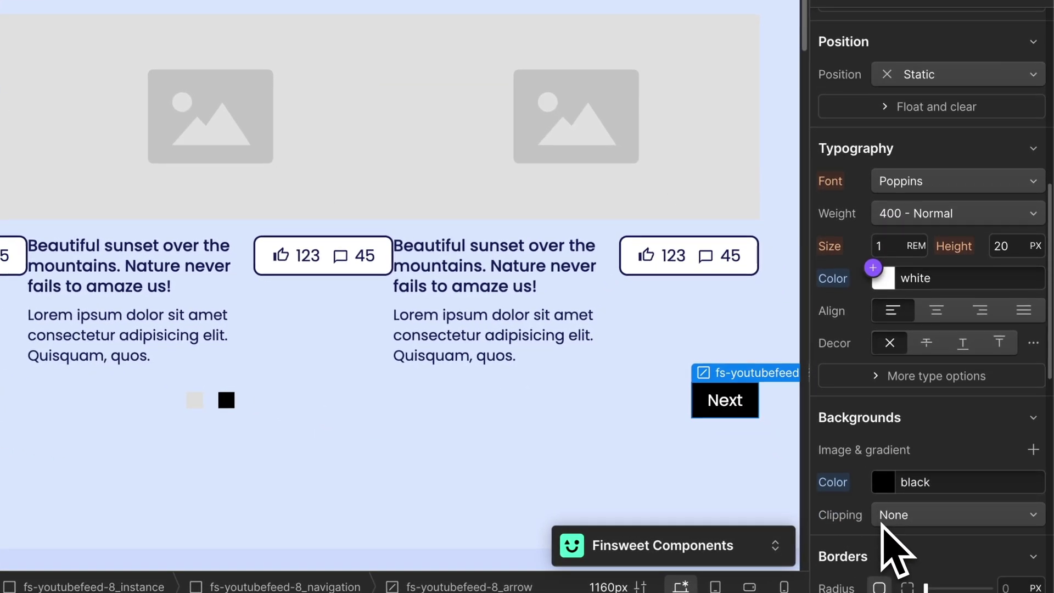
pyautogui.scroll(-1, 896, 552)
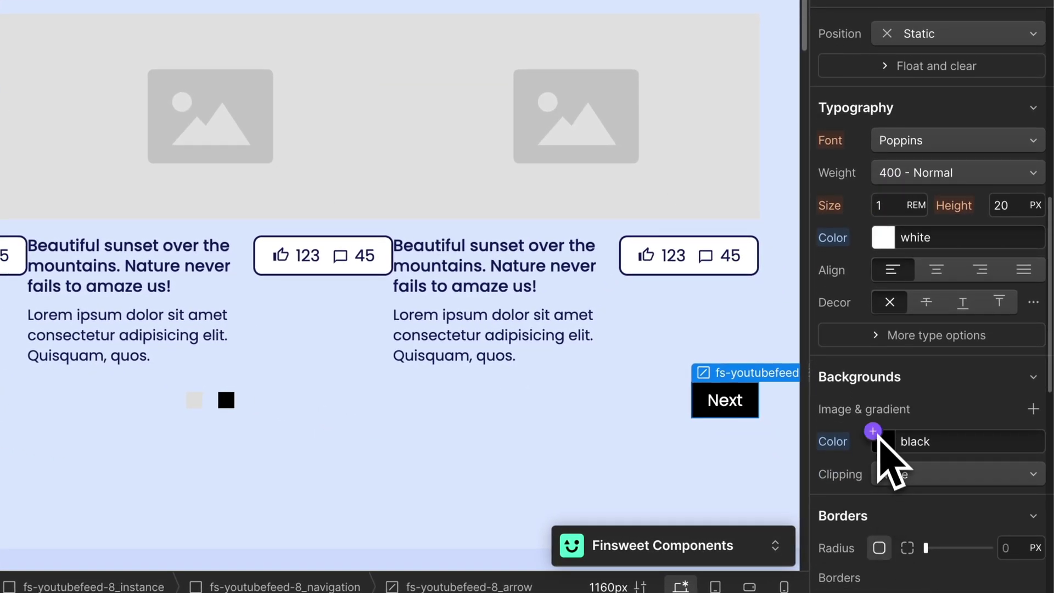
pyautogui.click(873, 431)
pyautogui.click(868, 237)
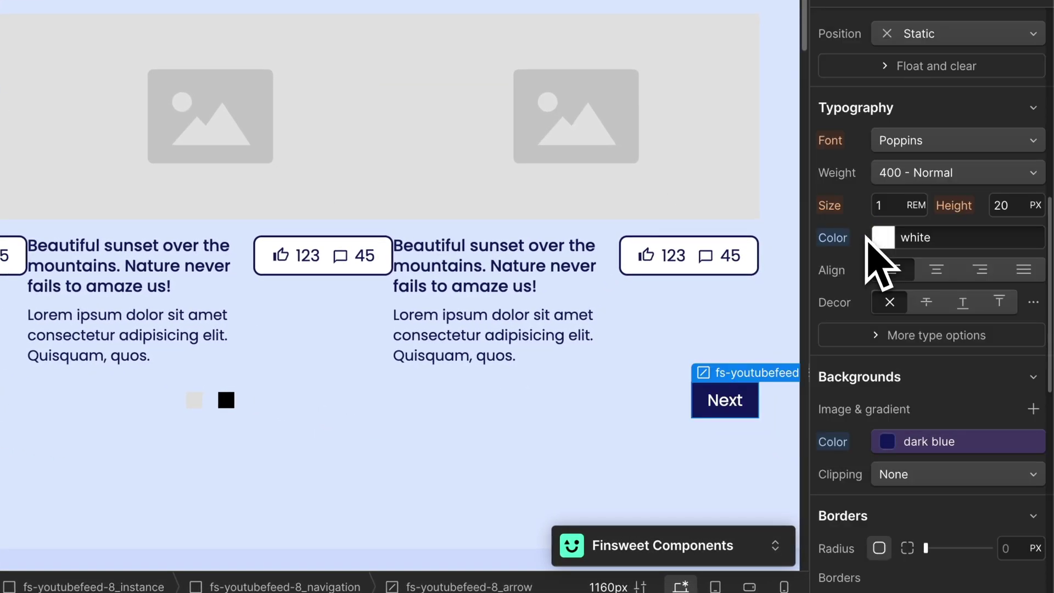
pyautogui.scroll(-3, 935, 428)
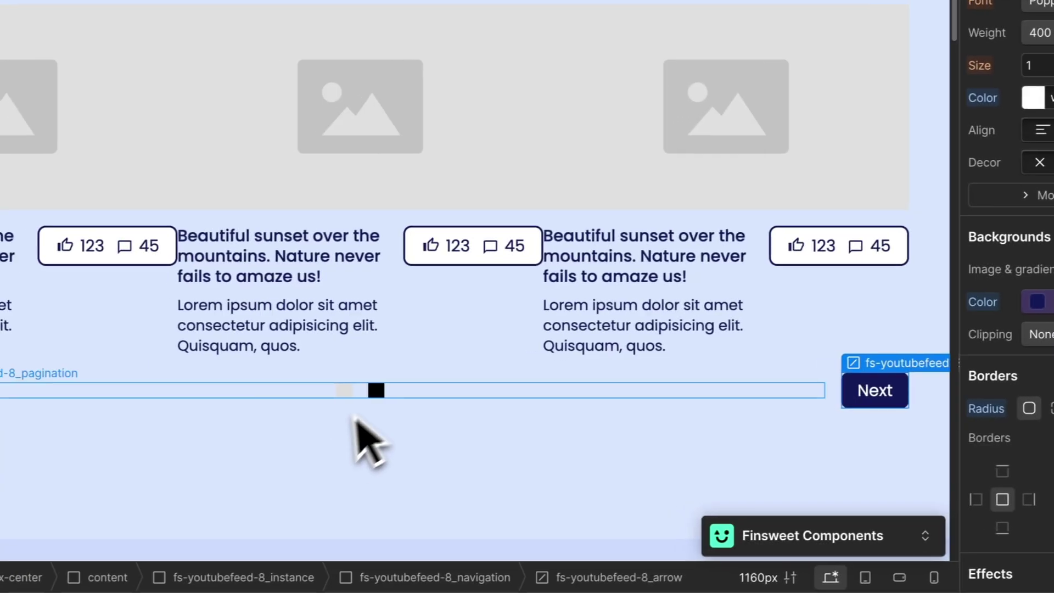
# Make the active pagination bullet dark blue and start recolouring the inactive bullet
pyautogui.click(233, 403)
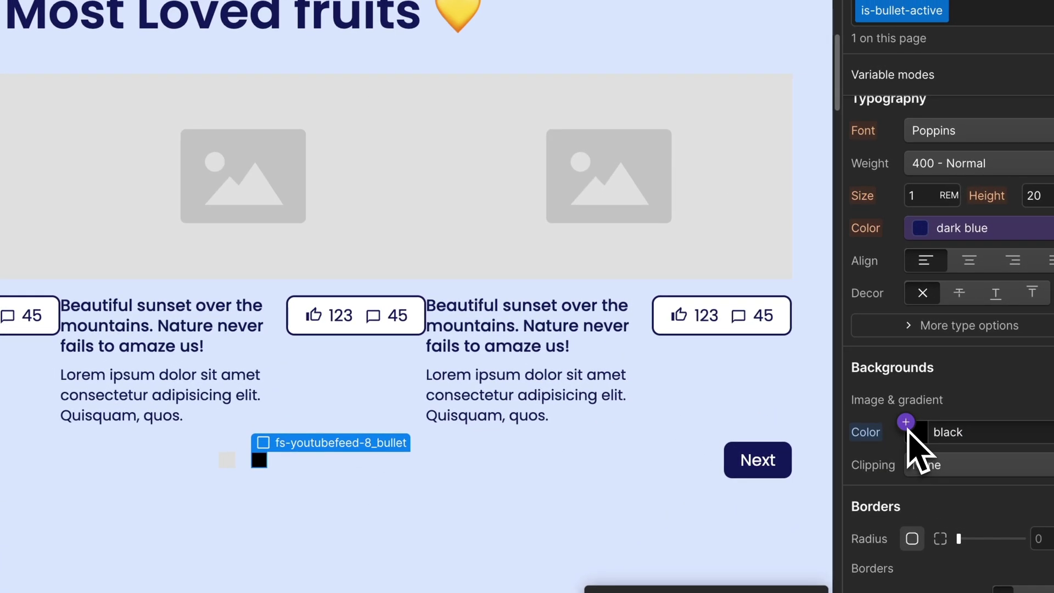
pyautogui.click(1031, 328)
pyautogui.click(888, 224)
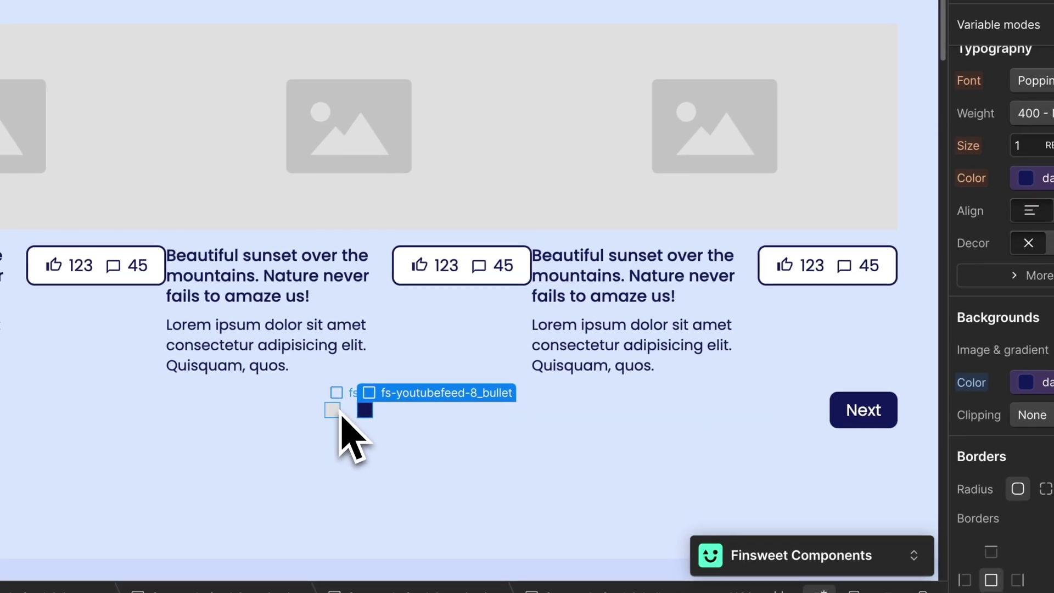
pyautogui.click(233, 464)
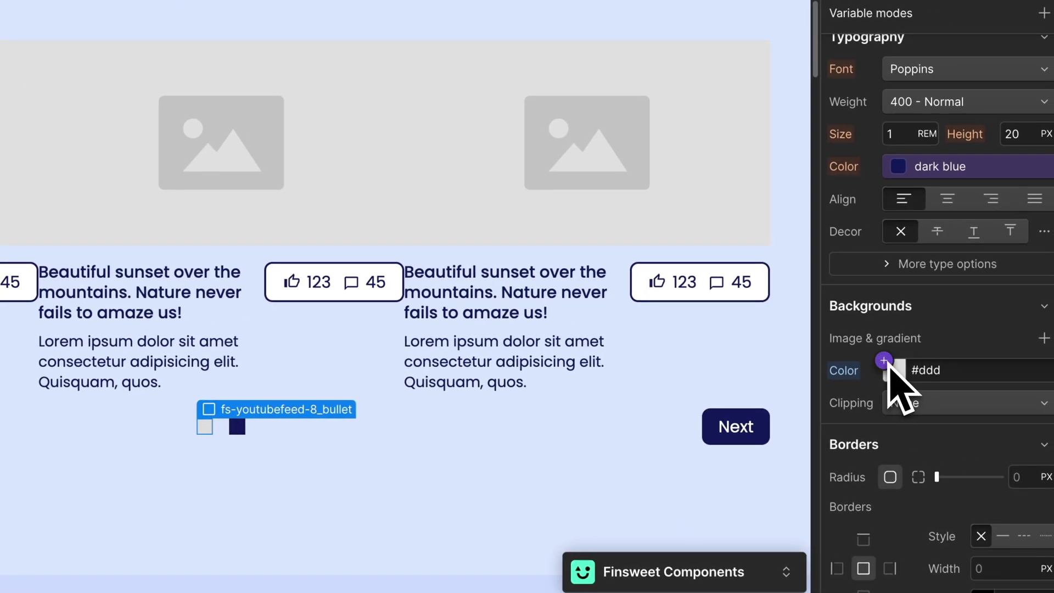
pyautogui.click(885, 362)
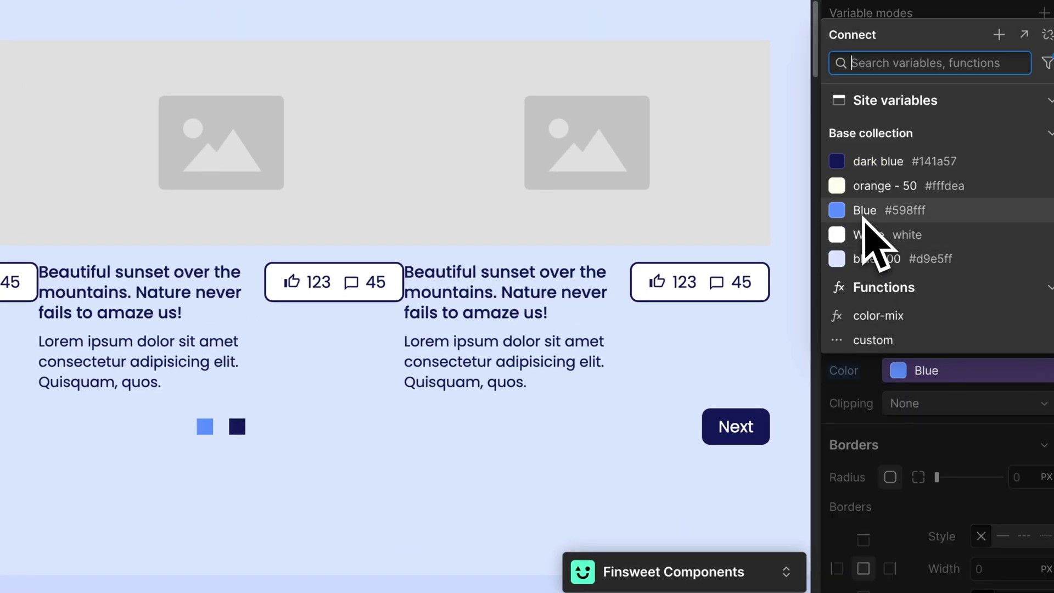
# Make the inactive bullet Blue and publish the site to staging
pyautogui.click(864, 215)
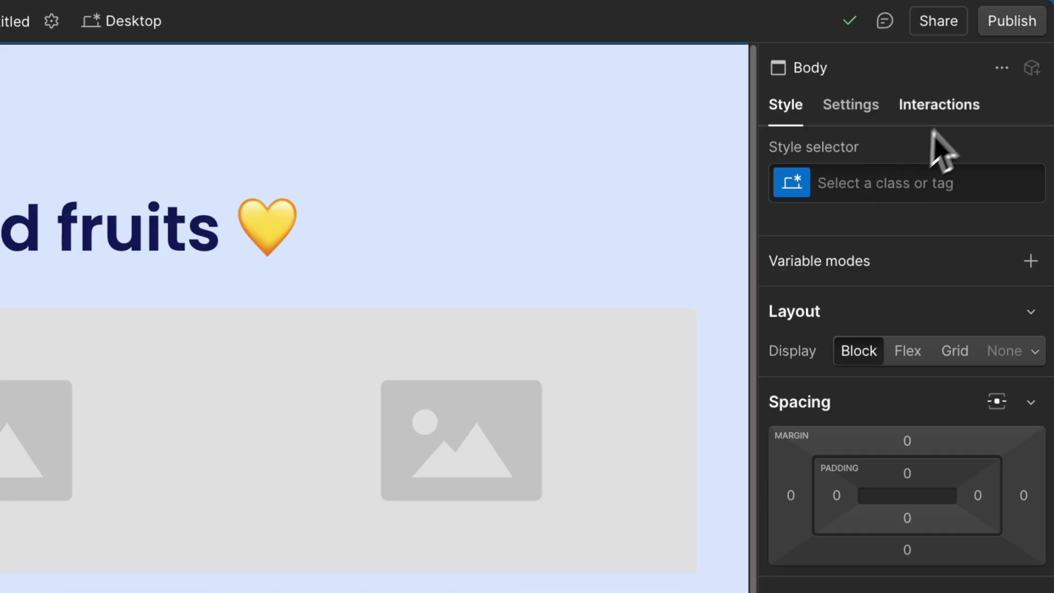
pyautogui.click(1022, 20)
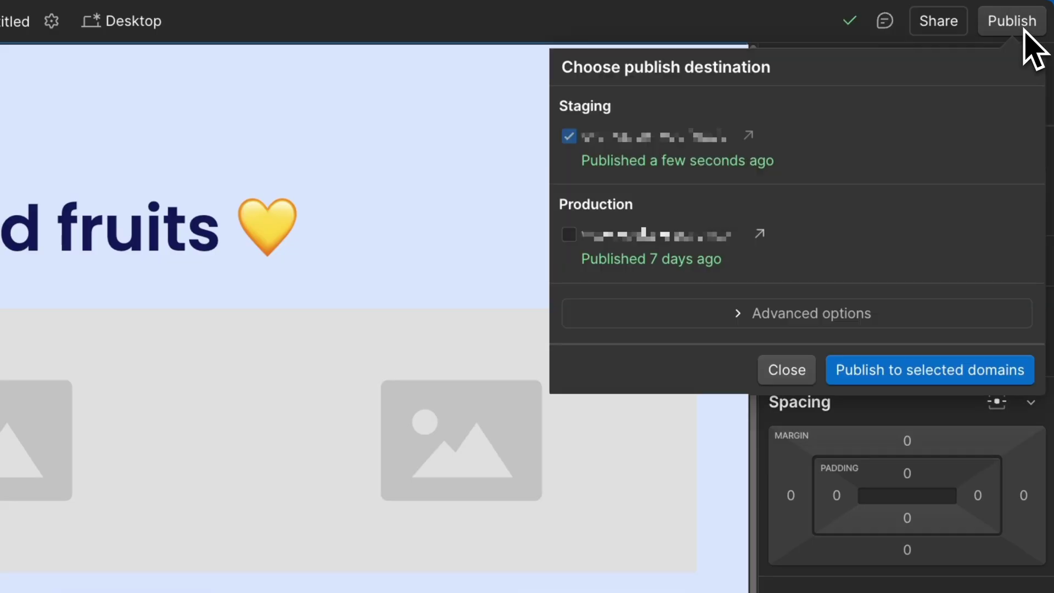
pyautogui.click(912, 369)
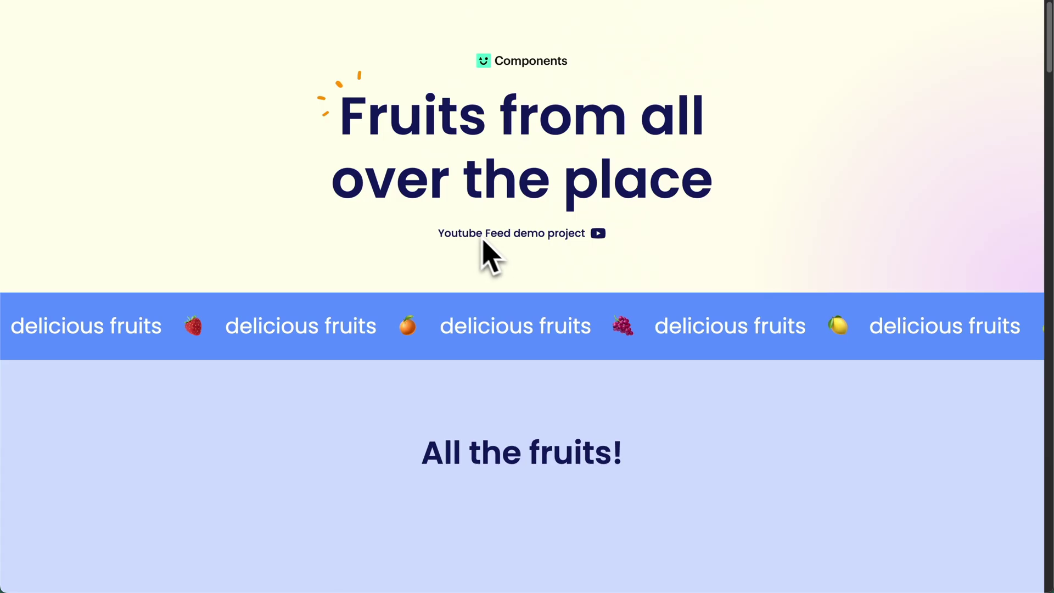
# Page the live fruit carousel to its last card and open the Blueberry video
pyautogui.scroll(-8, 482, 248)
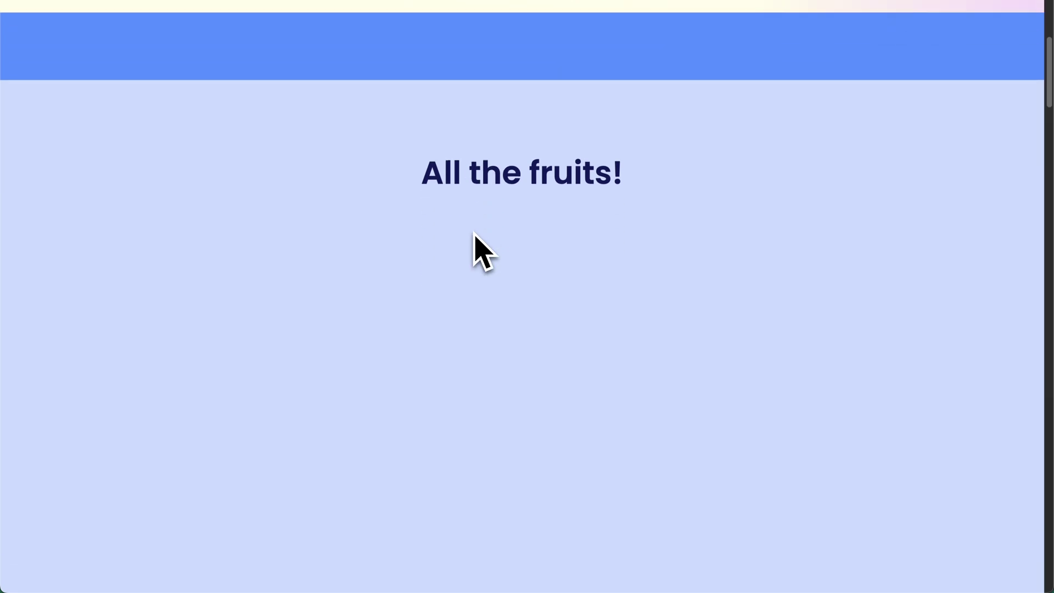
pyautogui.scroll(-10, 483, 251)
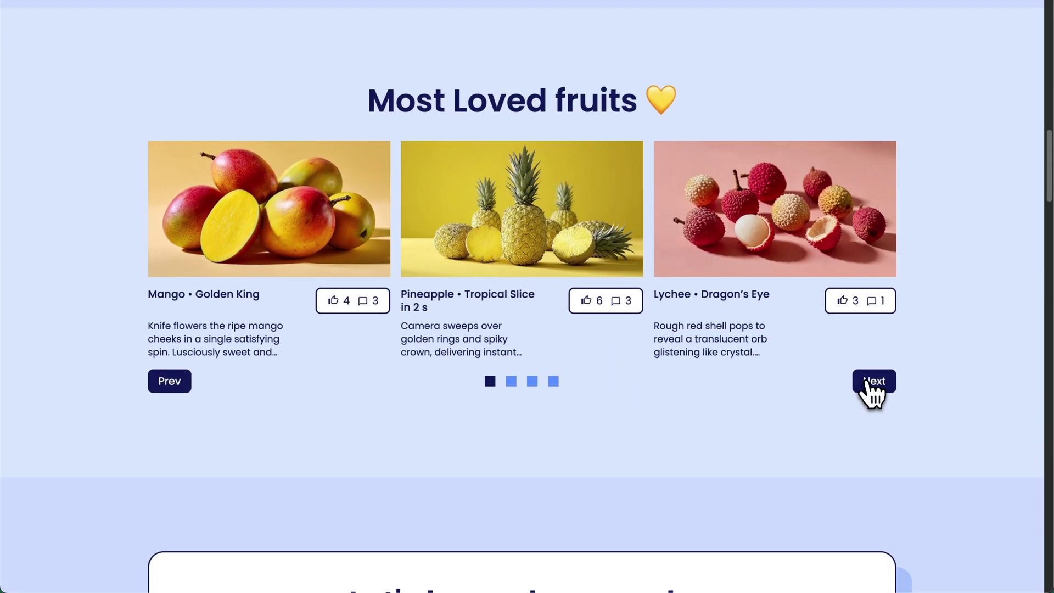
pyautogui.click(869, 389)
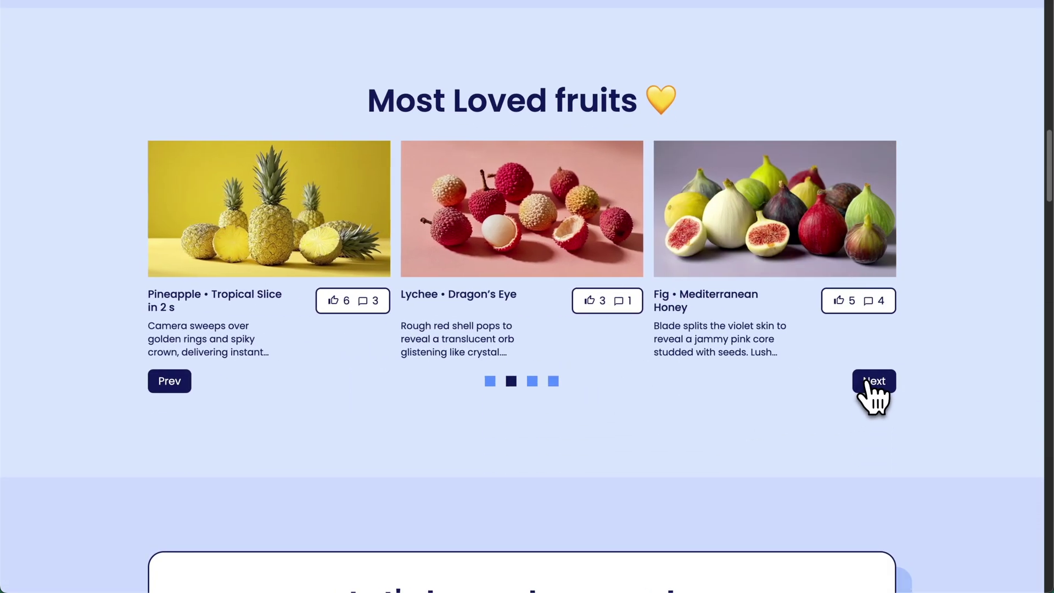
pyautogui.click(871, 394)
pyautogui.click(867, 383)
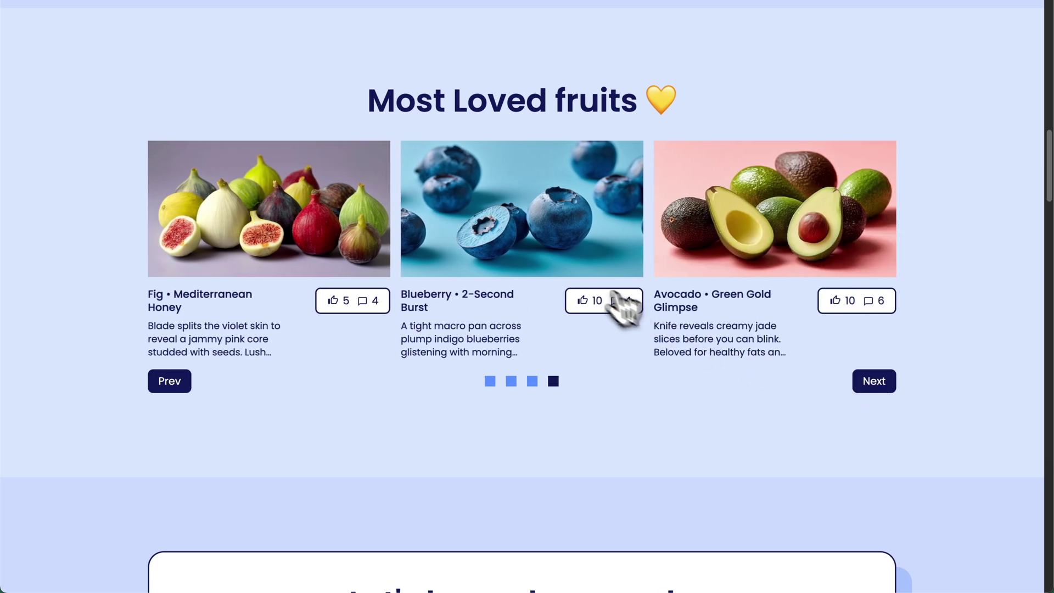
pyautogui.click(573, 263)
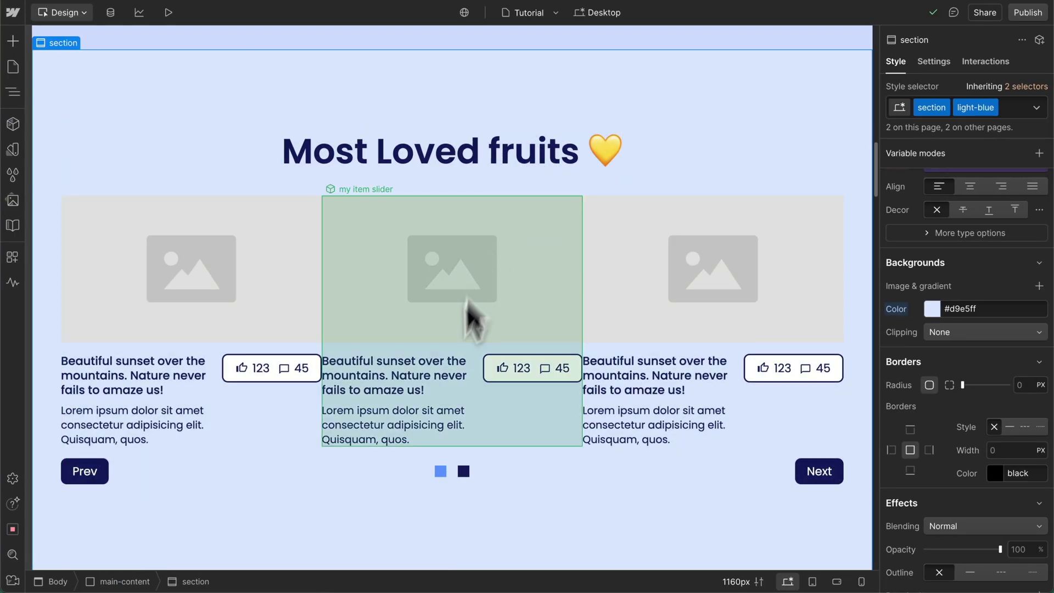
pyautogui.scroll(-6, 443, 447)
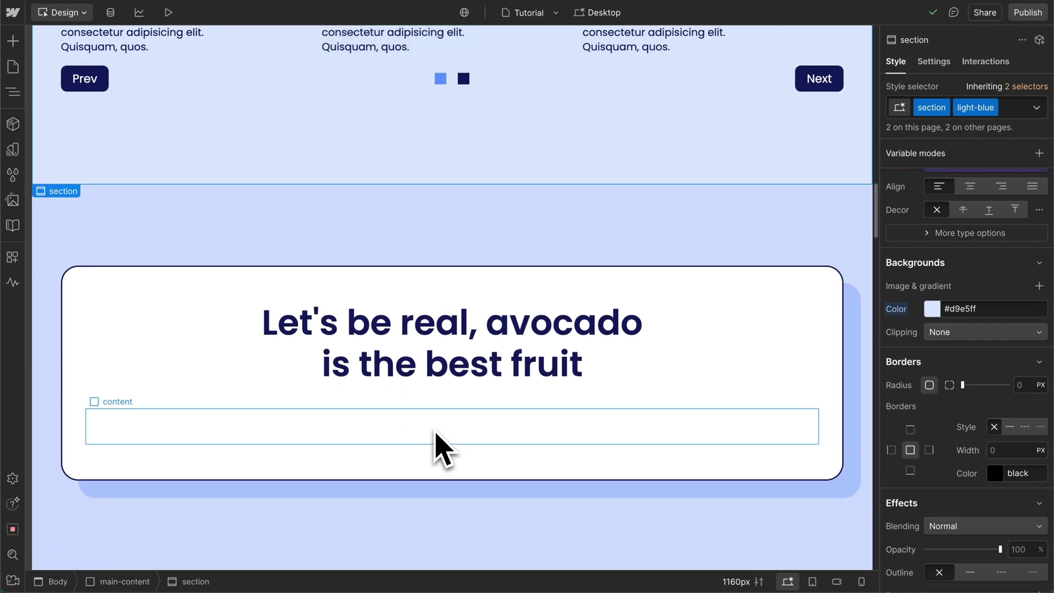
# Start a Finsweet YouTube Feed on the avocado content block, sourced from a playlist ID
pyautogui.click(378, 437)
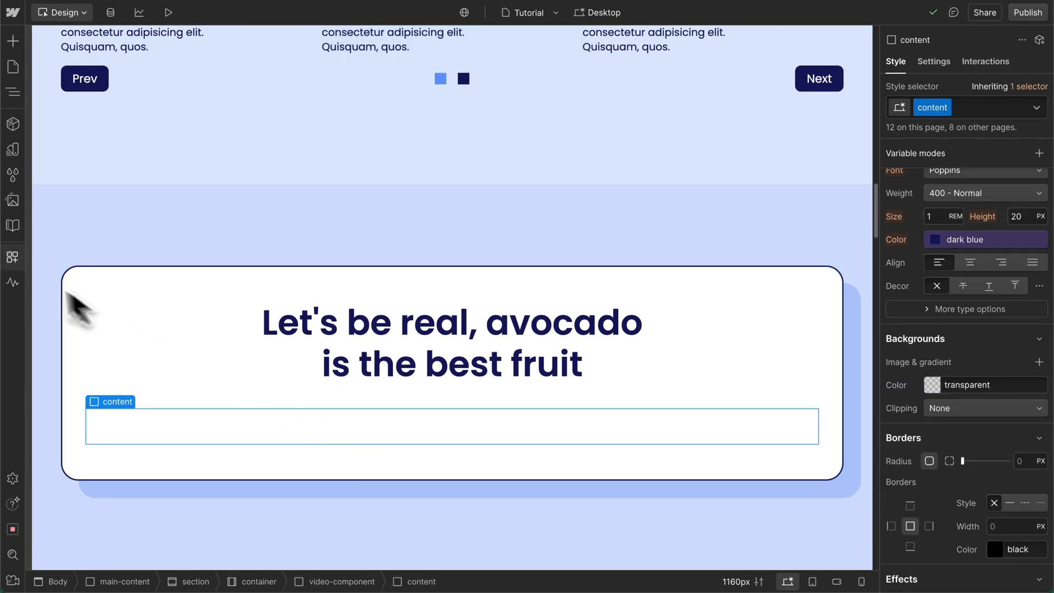
pyautogui.click(12, 257)
pyautogui.click(168, 119)
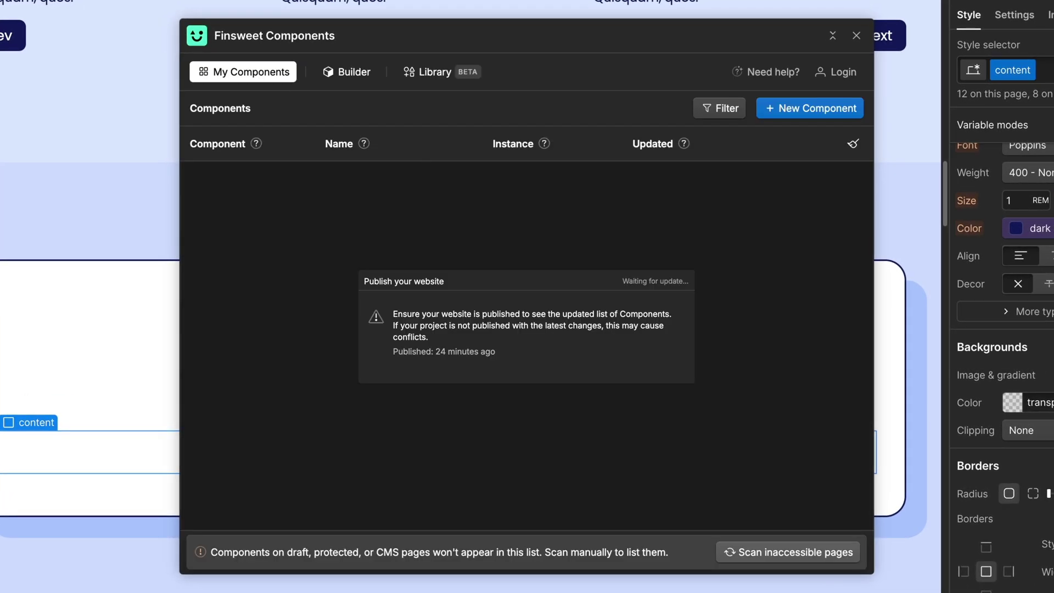
pyautogui.click(351, 72)
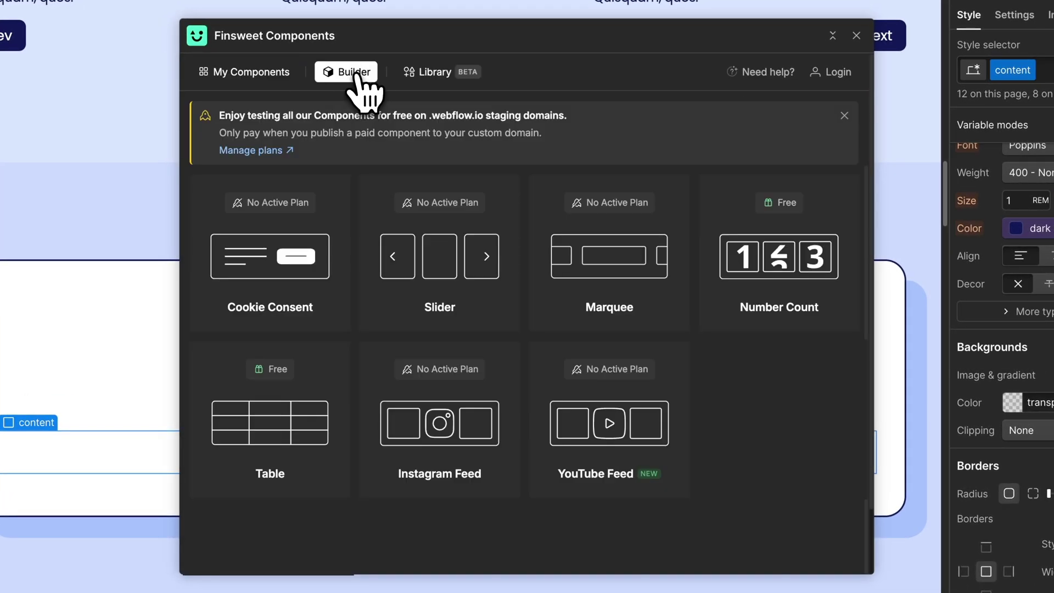
pyautogui.click(578, 417)
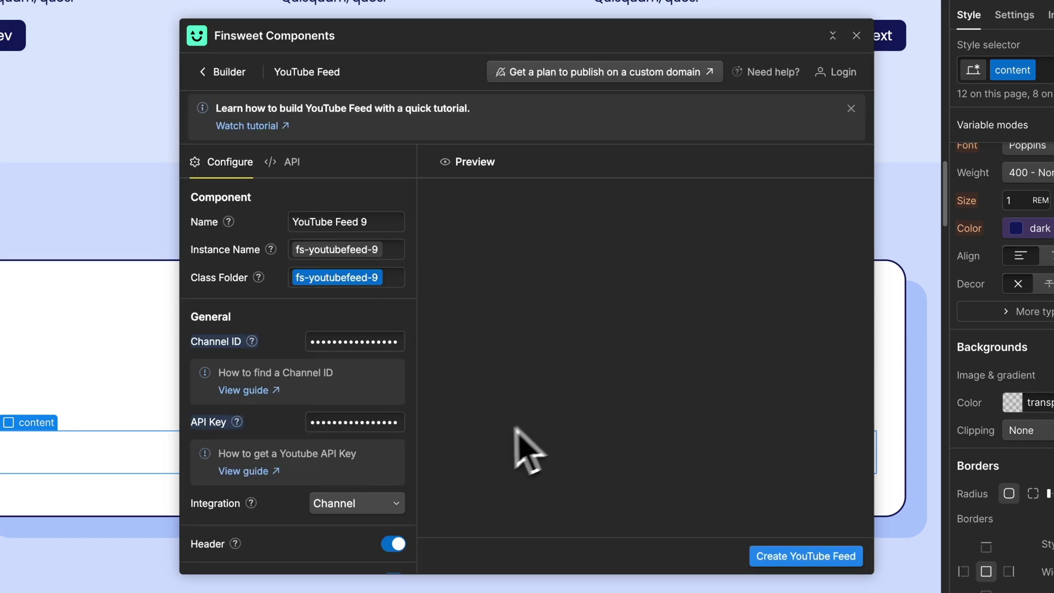
pyautogui.click(356, 505)
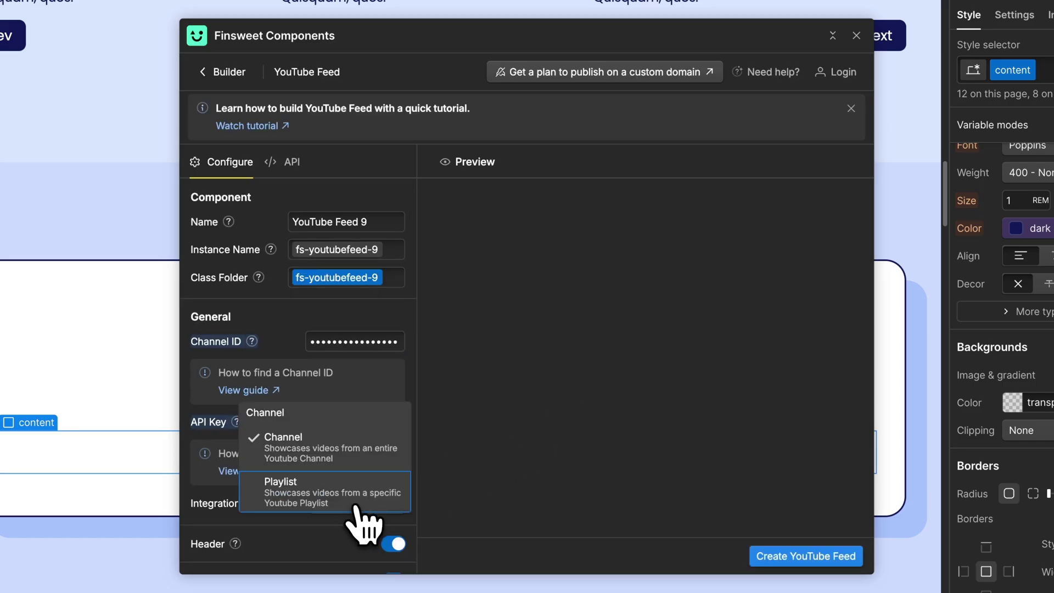
pyautogui.click(334, 505)
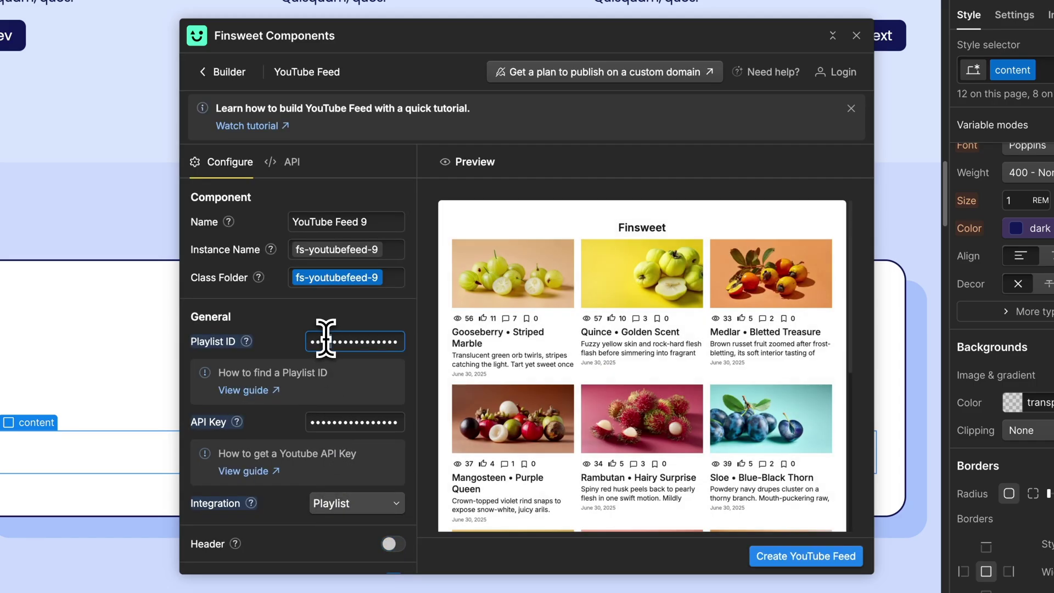
pyautogui.press('Tab')
pyautogui.press('Tab')
pyautogui.press('Tab')
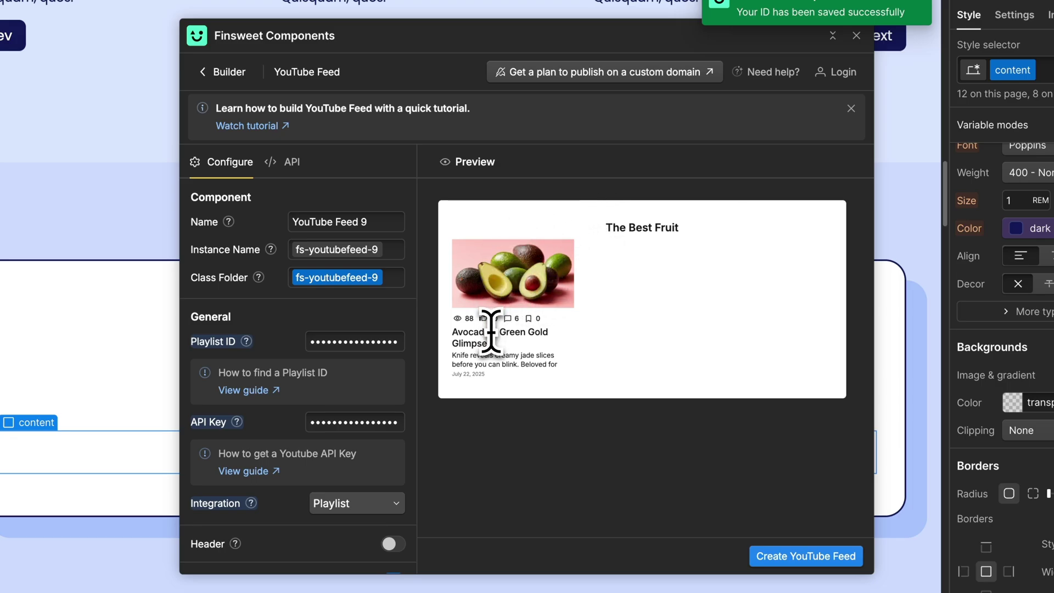
# Set the feed layout to Single video and hide published date, views, likes and comments
pyautogui.scroll(-10, 322, 353)
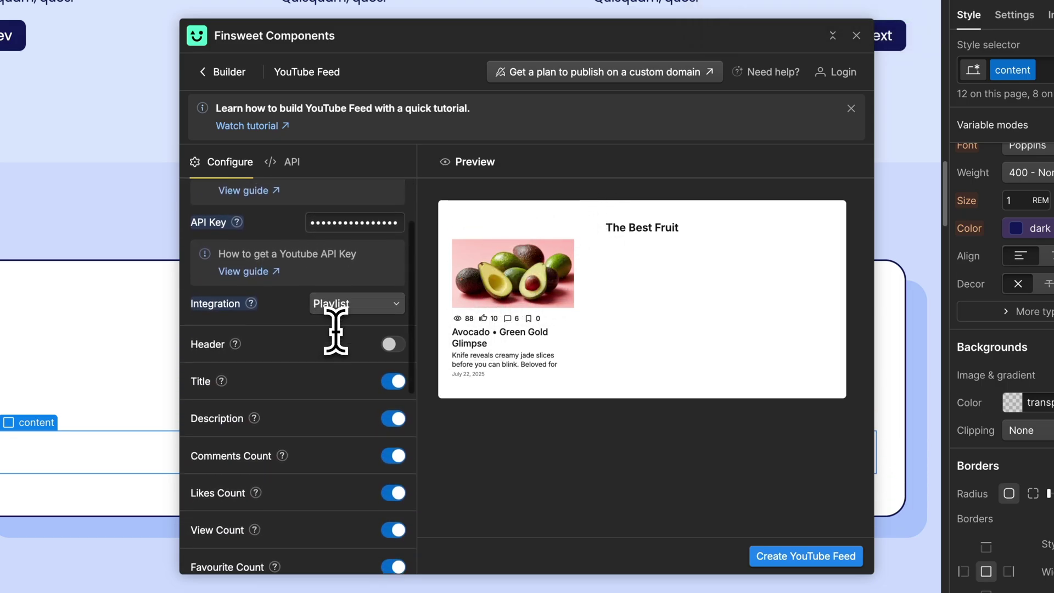
pyautogui.click(346, 554)
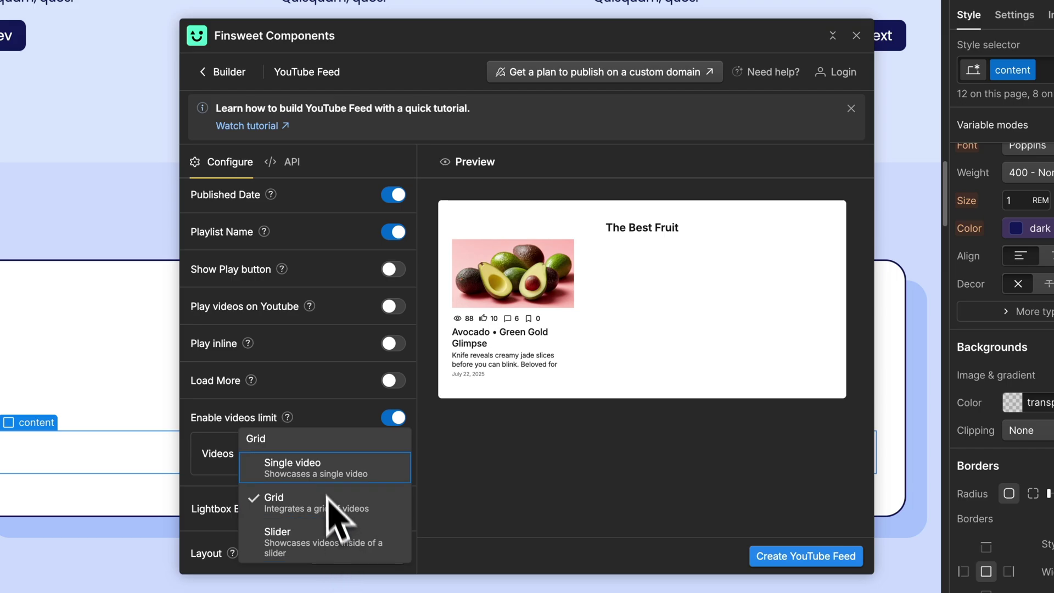
pyautogui.click(325, 473)
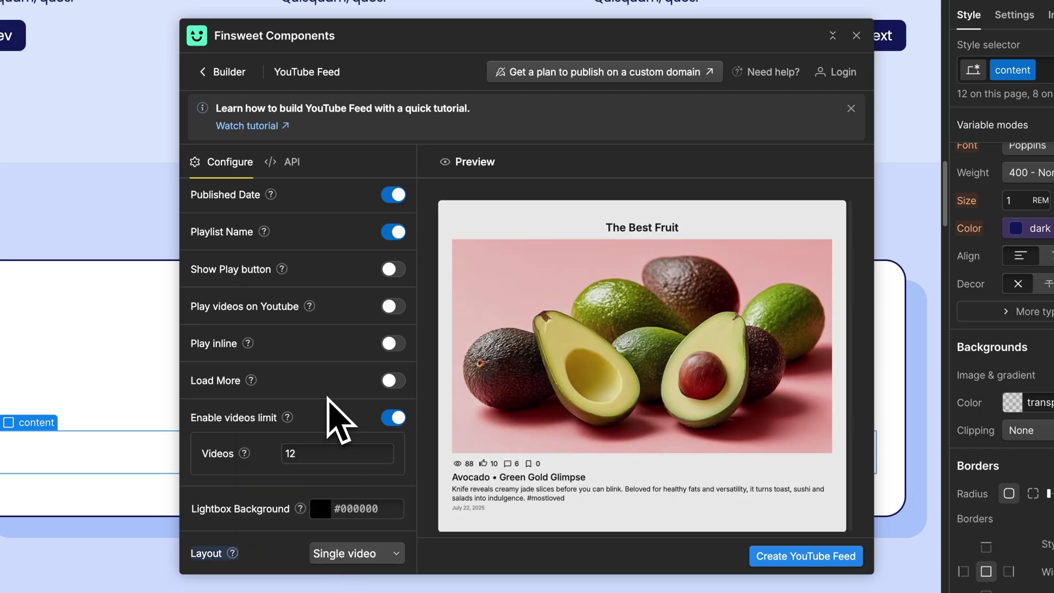
pyautogui.scroll(4, 327, 401)
pyautogui.click(393, 371)
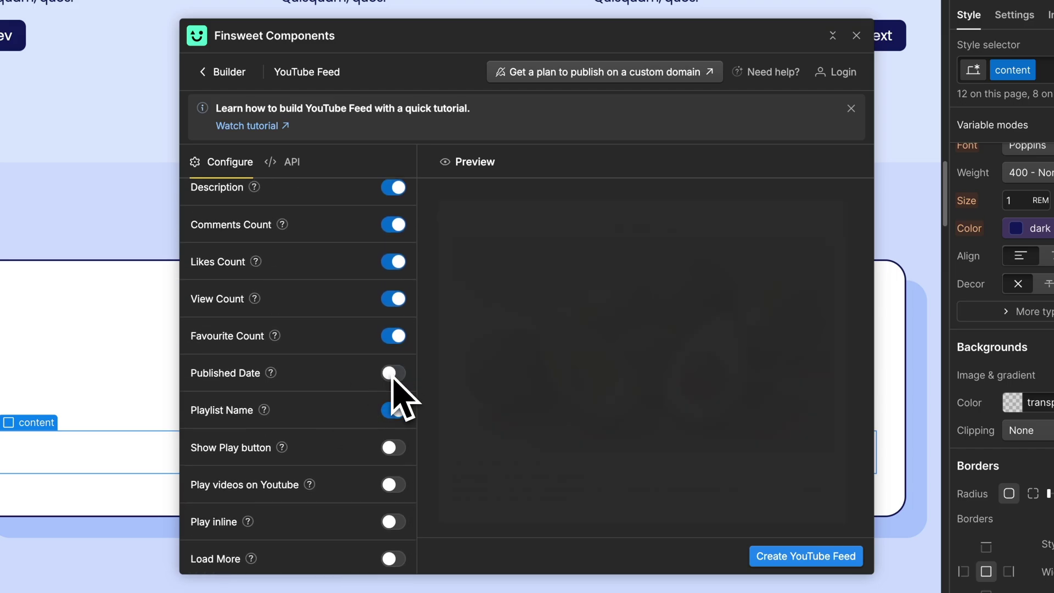
pyautogui.click(393, 299)
pyautogui.click(393, 262)
pyautogui.click(393, 224)
# Play the avocado video in the builder preview, then close the player
pyautogui.scroll(-4, 337, 332)
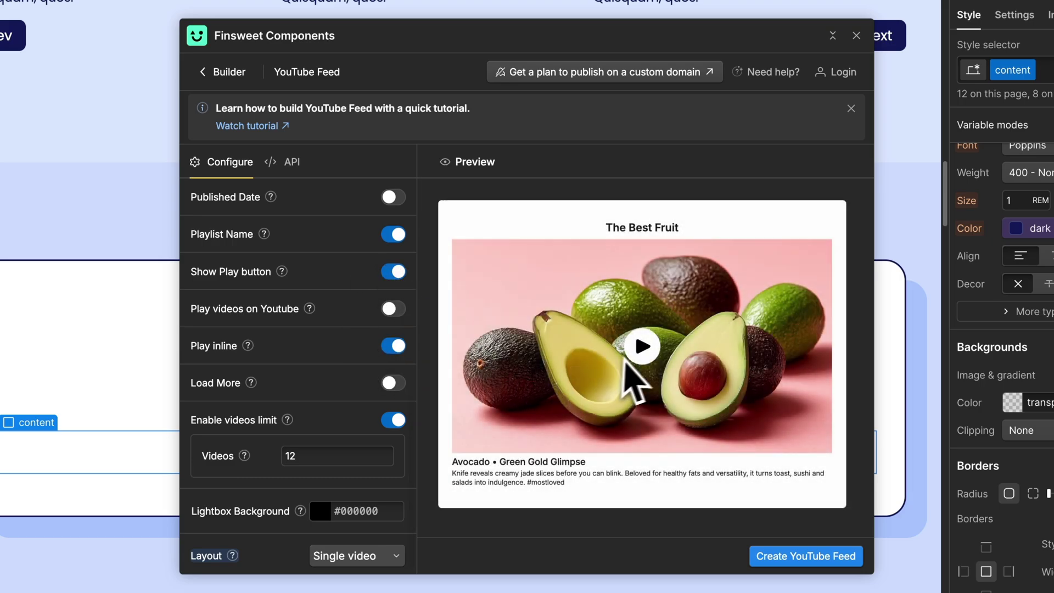
pyautogui.click(643, 346)
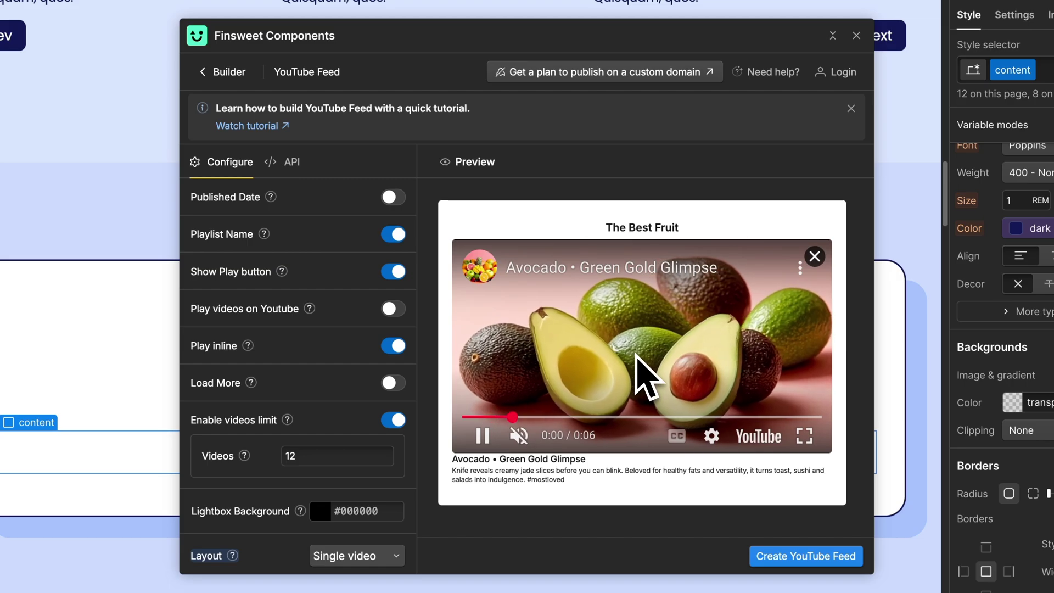
pyautogui.click(815, 256)
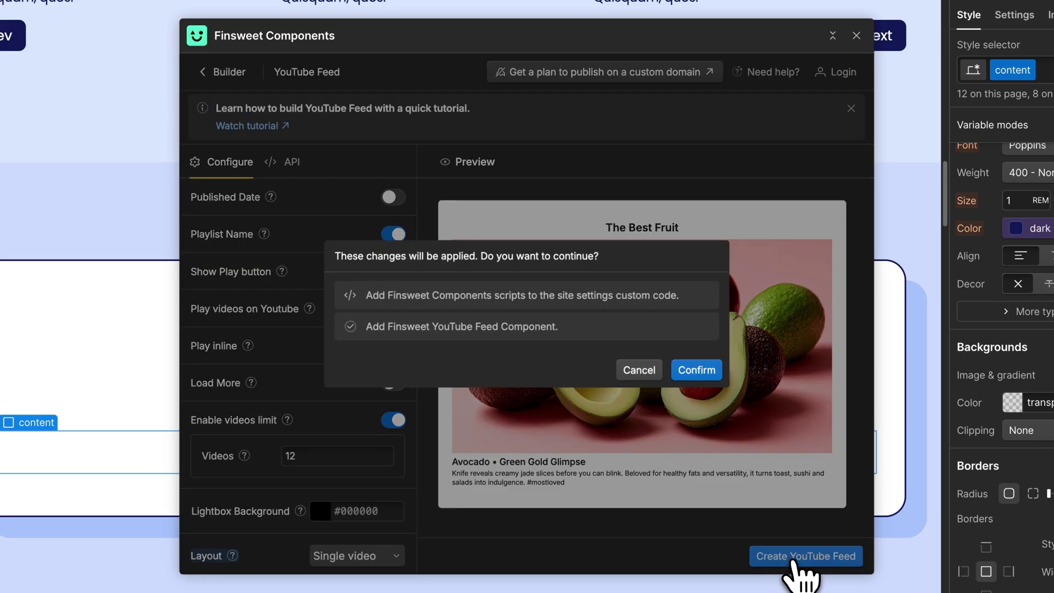
# Create the YouTube feed on the page, confirming the added scripts
pyautogui.click(801, 556)
pyautogui.click(694, 372)
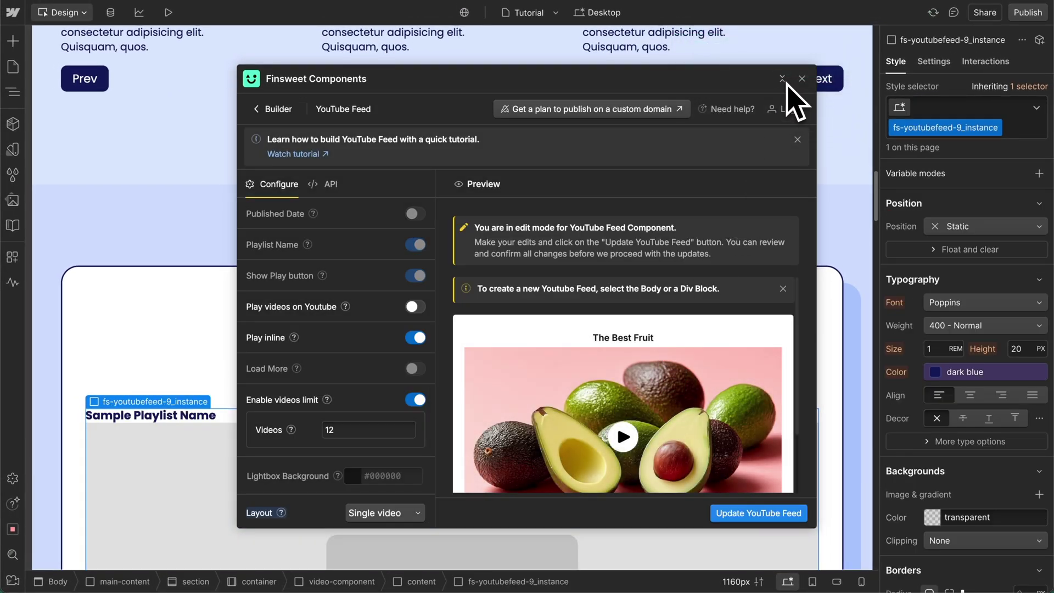
pyautogui.click(801, 80)
# Delete the Sample Playlist Name heading and select its empty wrapper
pyautogui.scroll(-5, 232, 416)
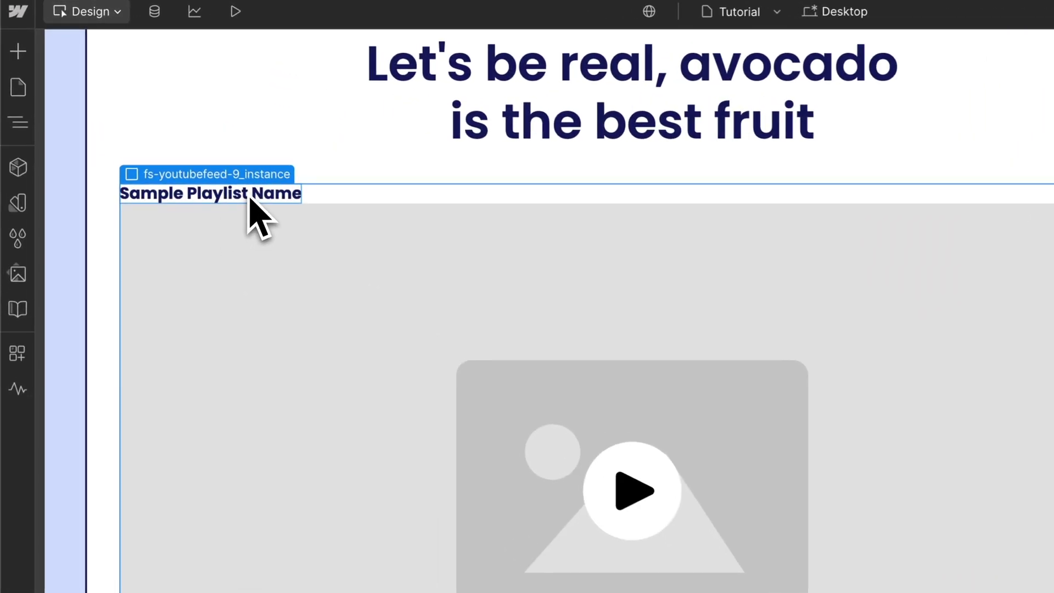
pyautogui.click(196, 160)
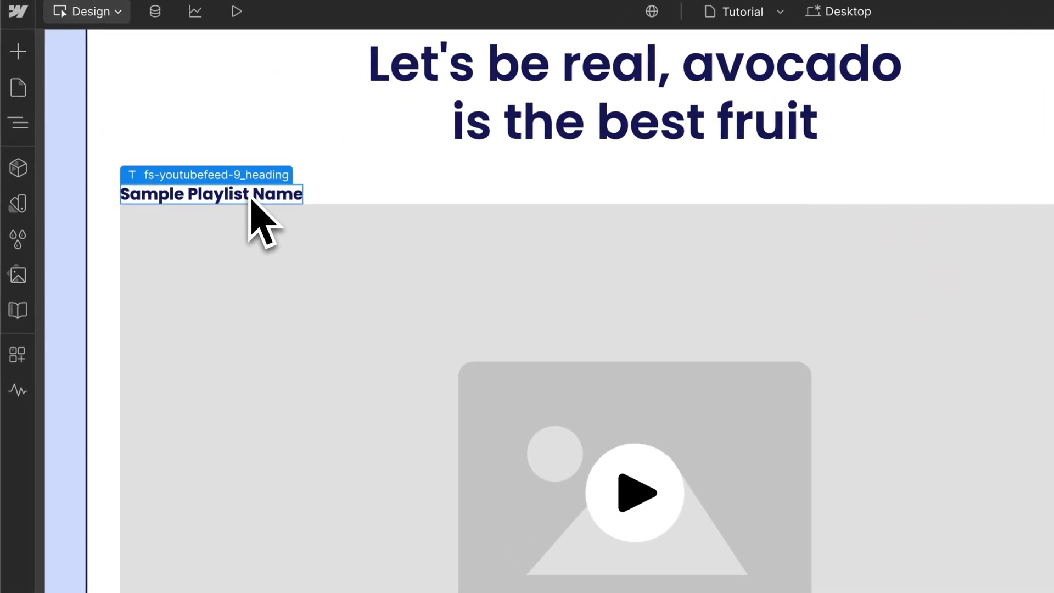
pyautogui.press('Delete')
pyautogui.click(330, 202)
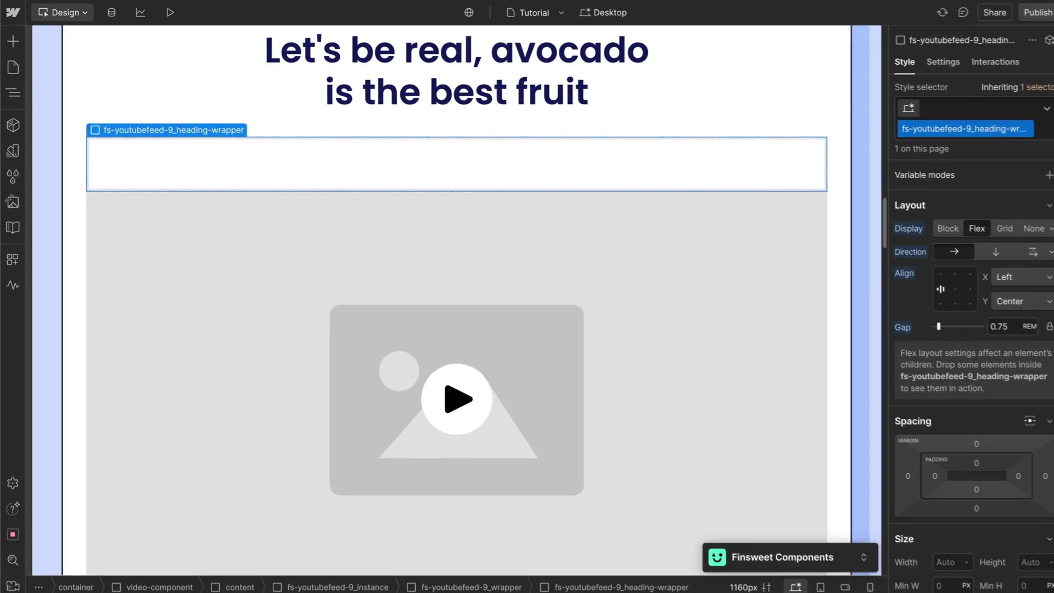
# Delete the empty heading wrapper and convert the video title to Heading 3
pyautogui.press('Delete')
pyautogui.scroll(-1, 452, 297)
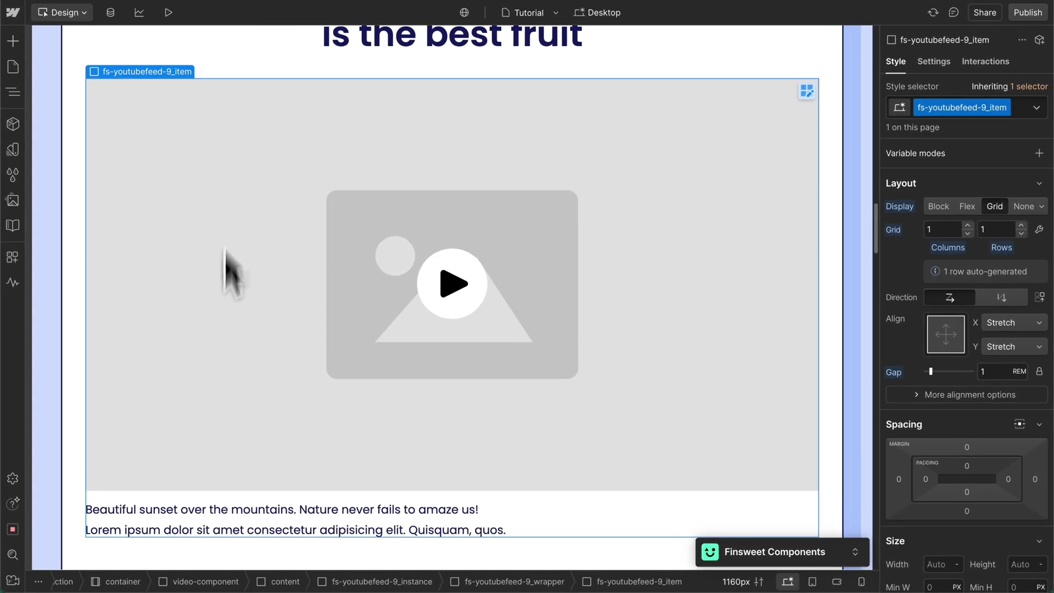
pyautogui.click(231, 520)
pyautogui.rightClick(231, 520)
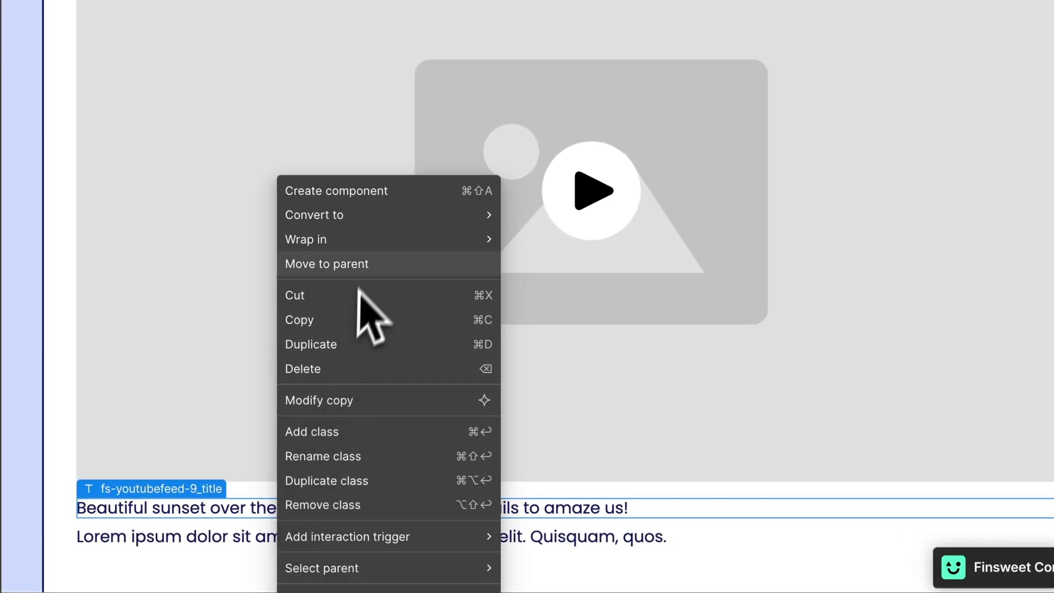
pyautogui.moveTo(376, 222)
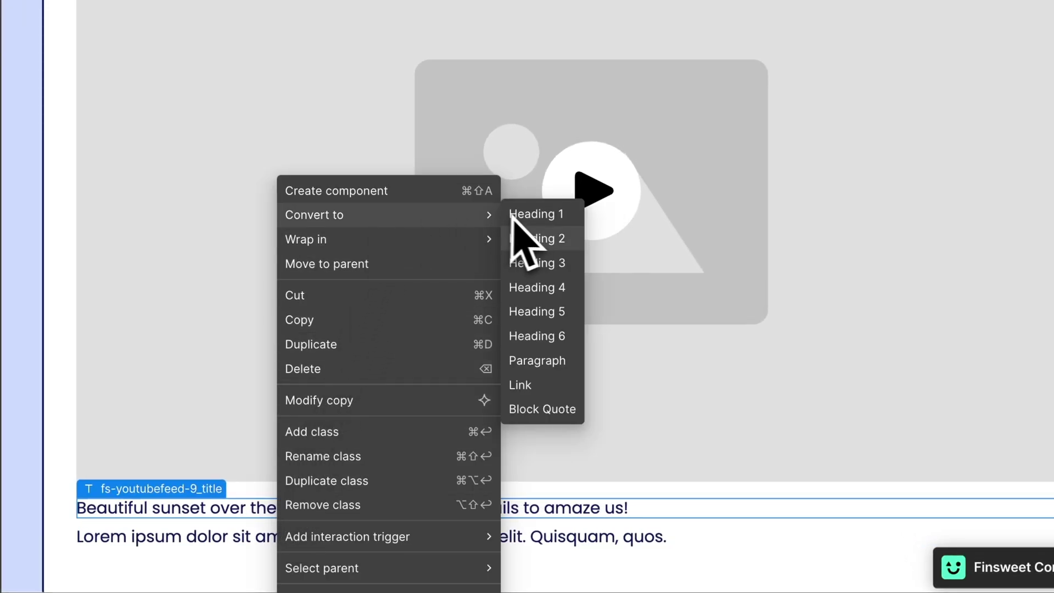
pyautogui.click(537, 263)
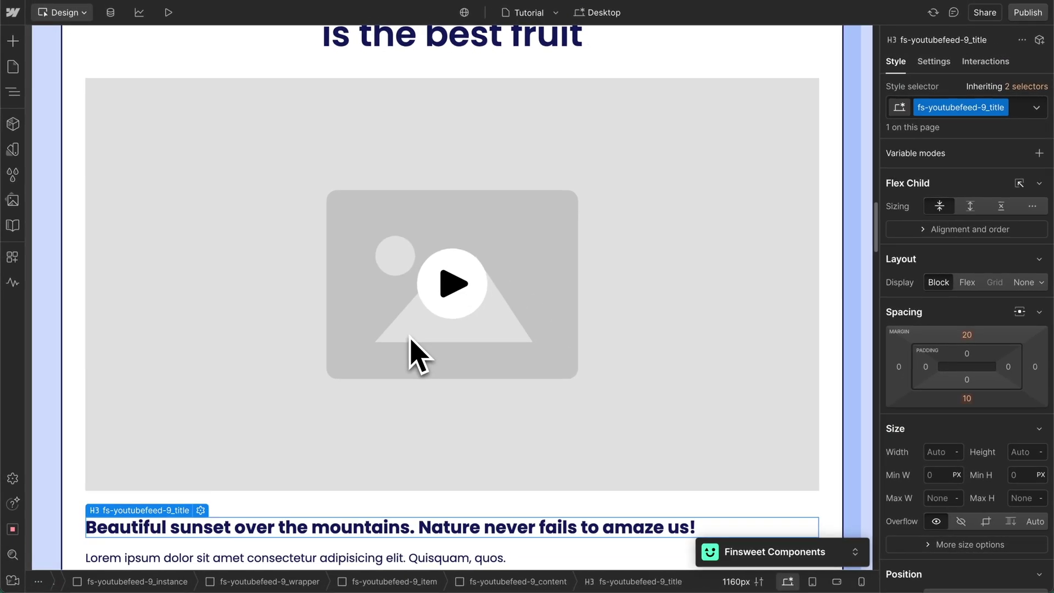
# Select the thumbnail's parent wrapper and review its styles
pyautogui.scroll(-1, 409, 338)
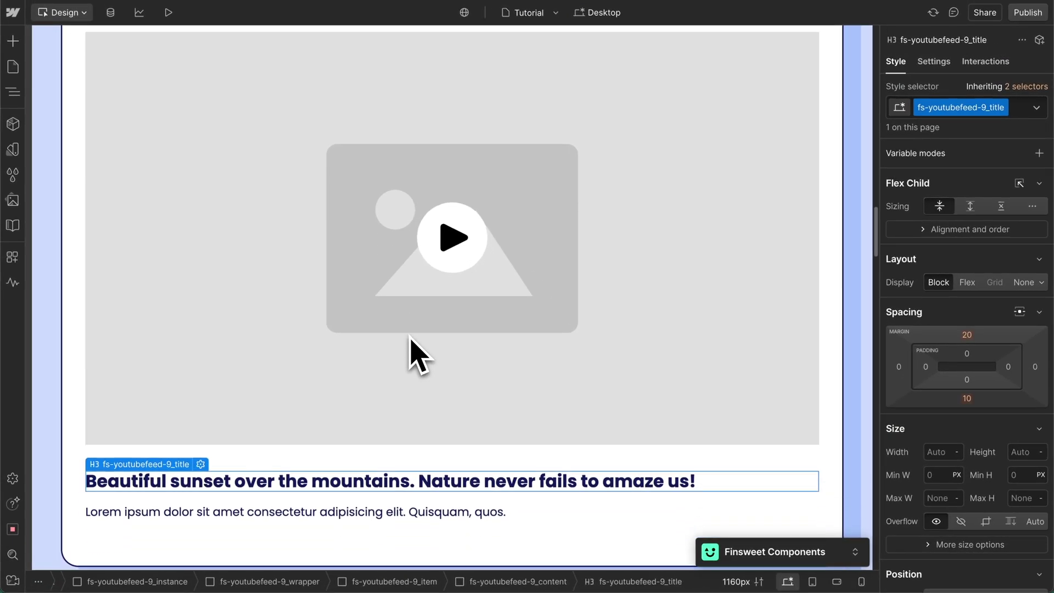
pyautogui.click(420, 394)
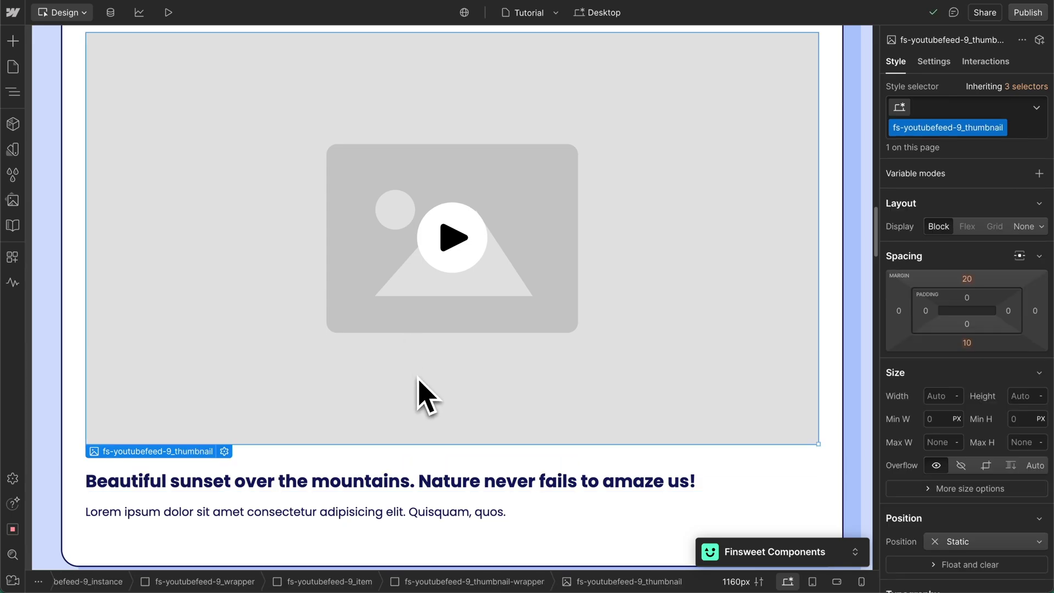
pyautogui.press('super+Up')
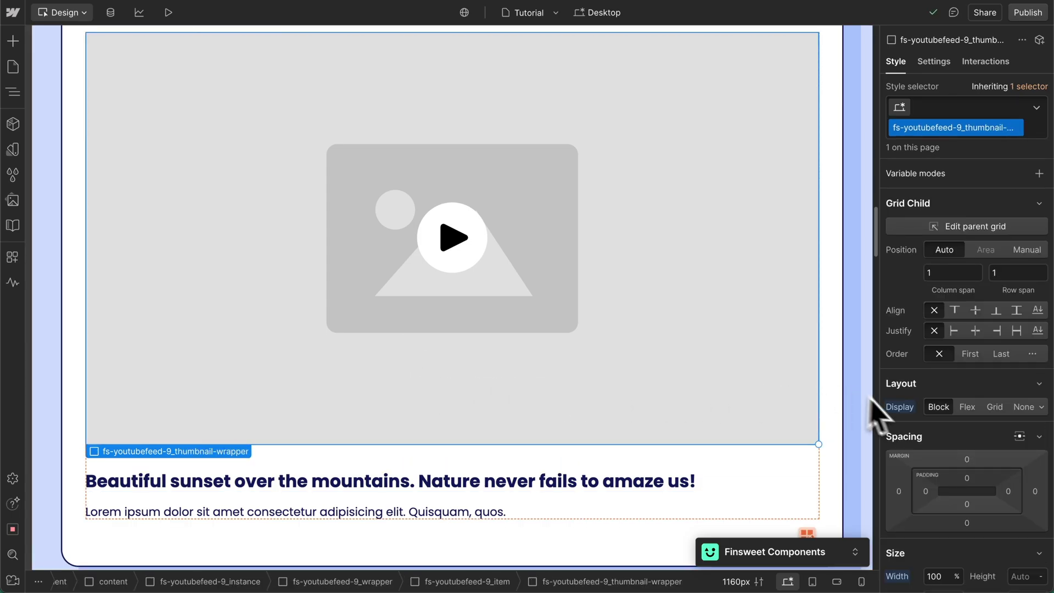
pyautogui.scroll(-10, 885, 407)
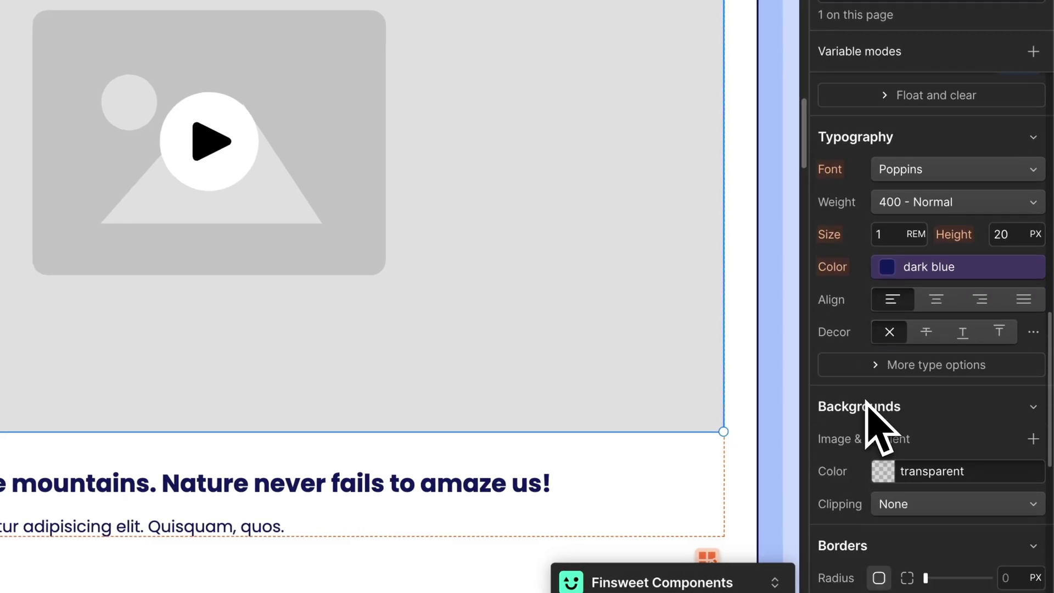
pyautogui.scroll(-2, 873, 418)
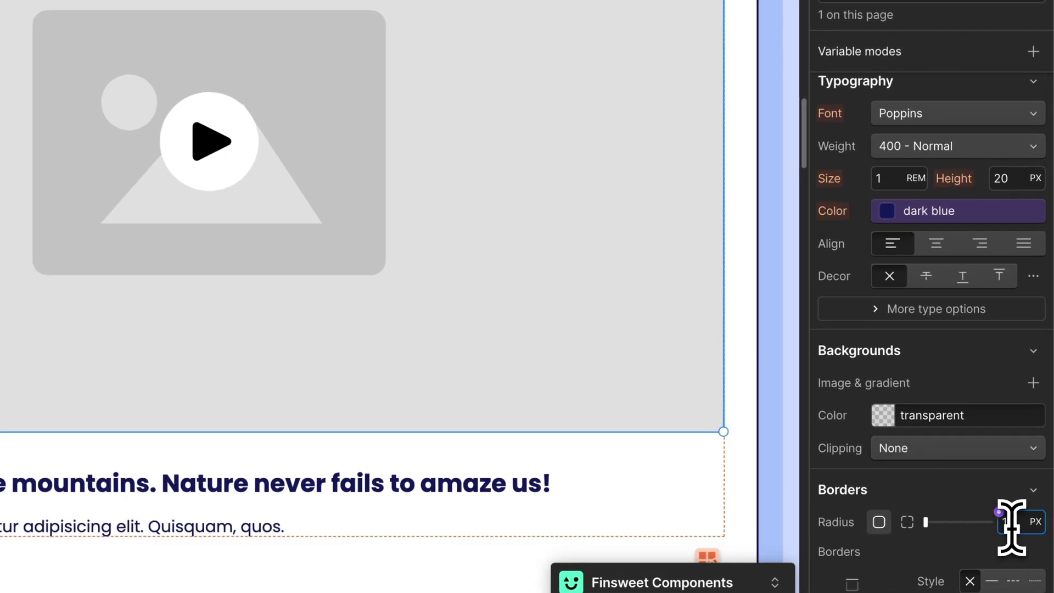
pyautogui.scroll(8, 981, 258)
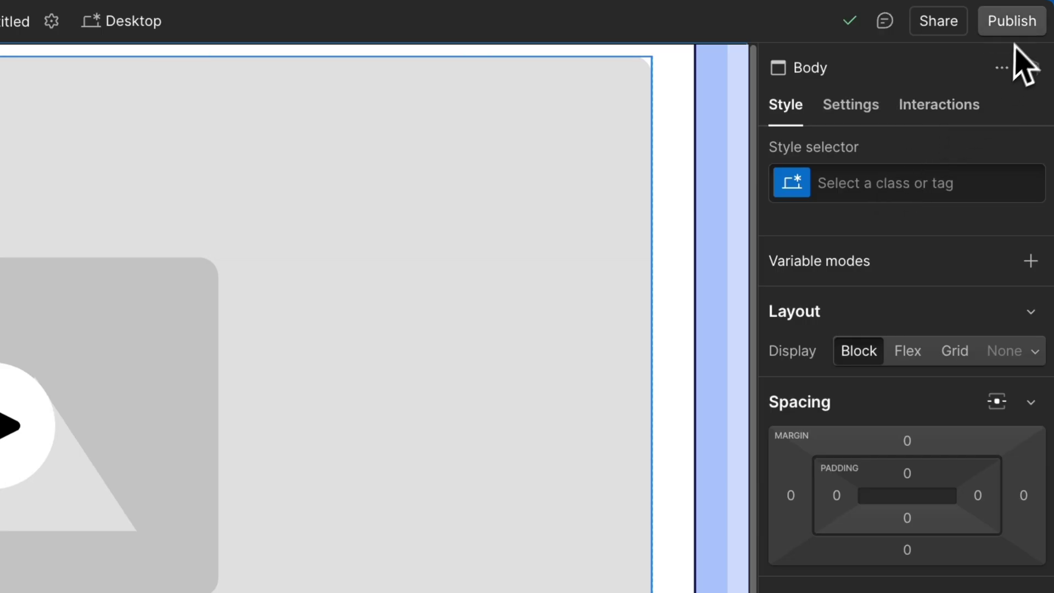
# Publish to the selected domain, open the staging site, and play the avocado video
pyautogui.click(1025, 13)
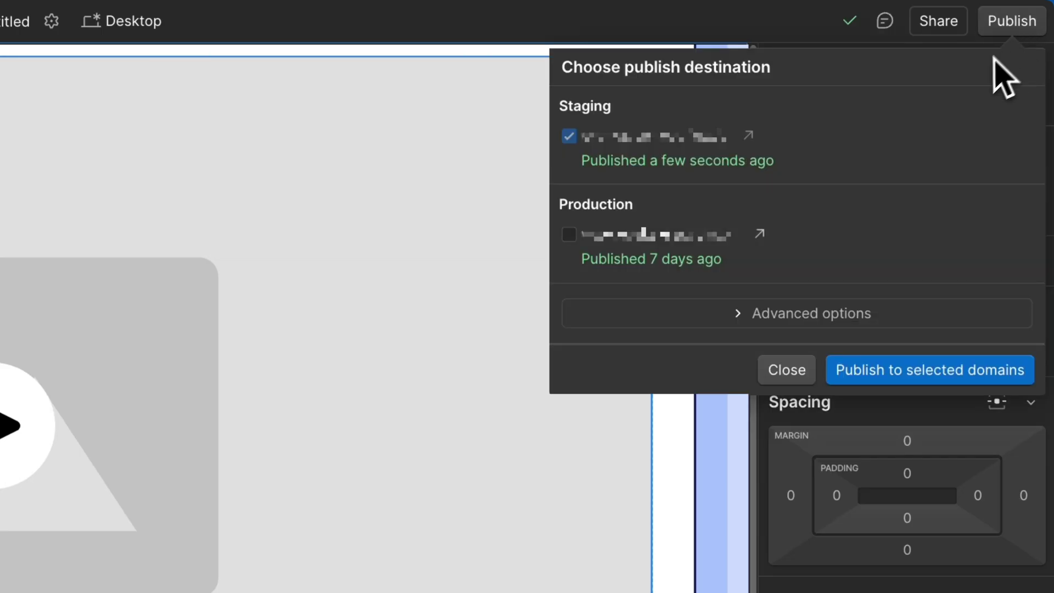
pyautogui.click(972, 179)
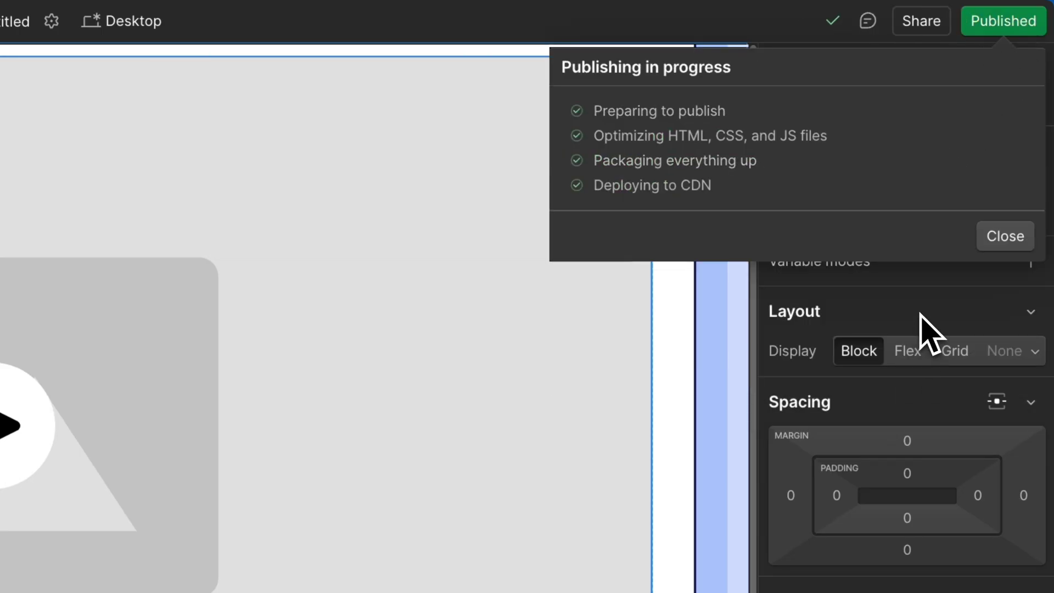
pyautogui.click(748, 135)
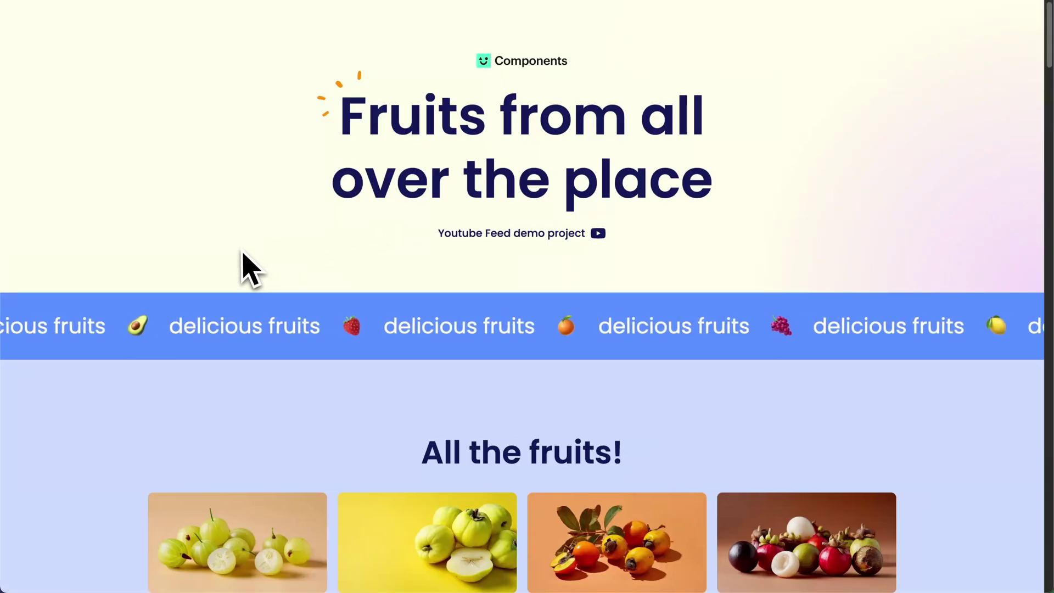
pyautogui.scroll(-10, 242, 263)
pyautogui.scroll(-15, 249, 269)
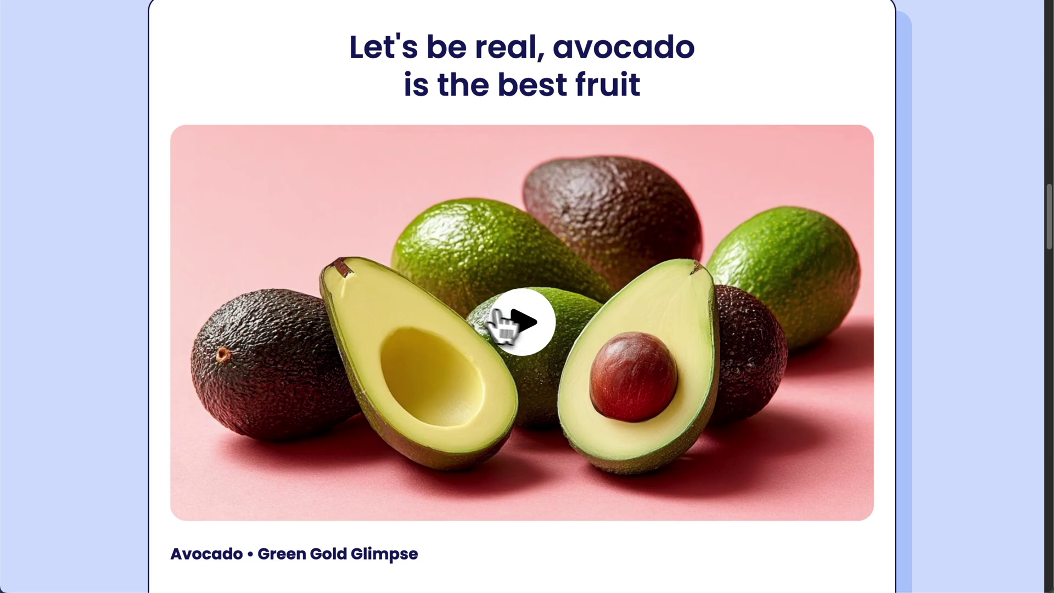
pyautogui.click(503, 325)
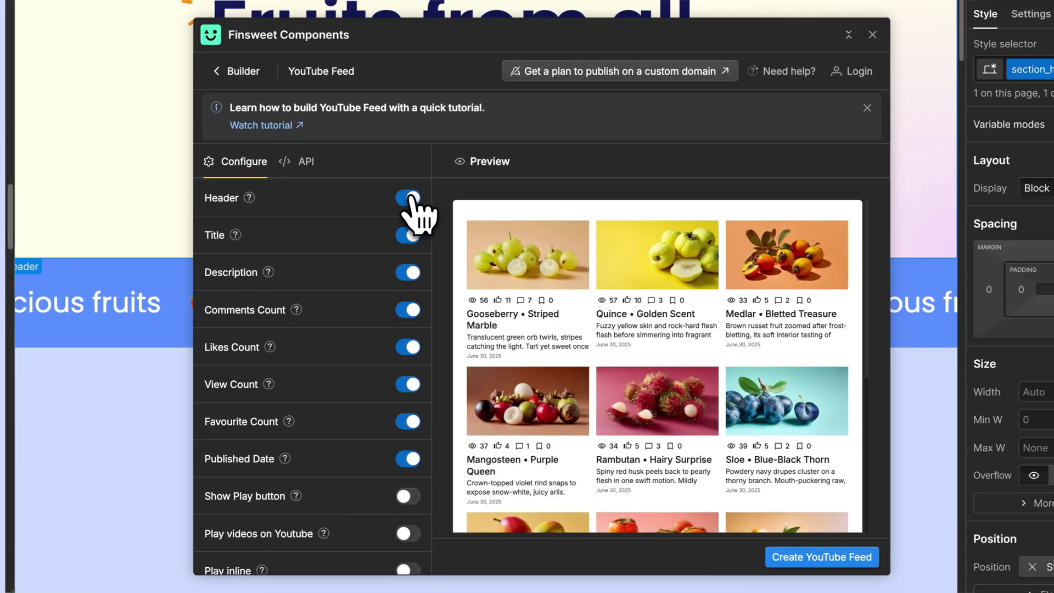
# Show the channel header and video titles; hide descriptions and comment counts in the feed builder
pyautogui.click(395, 198)
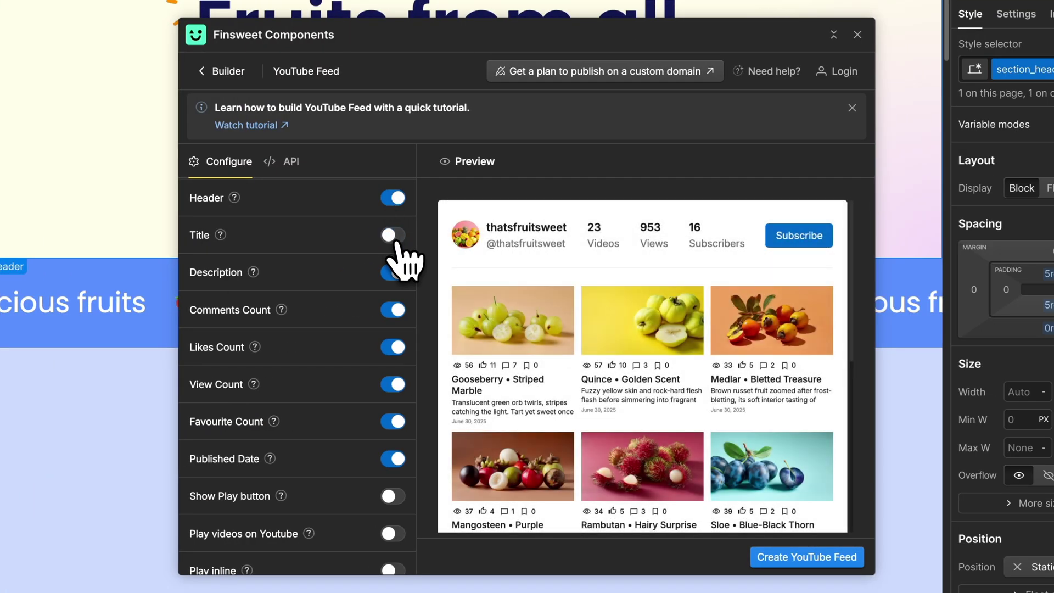
pyautogui.click(395, 237)
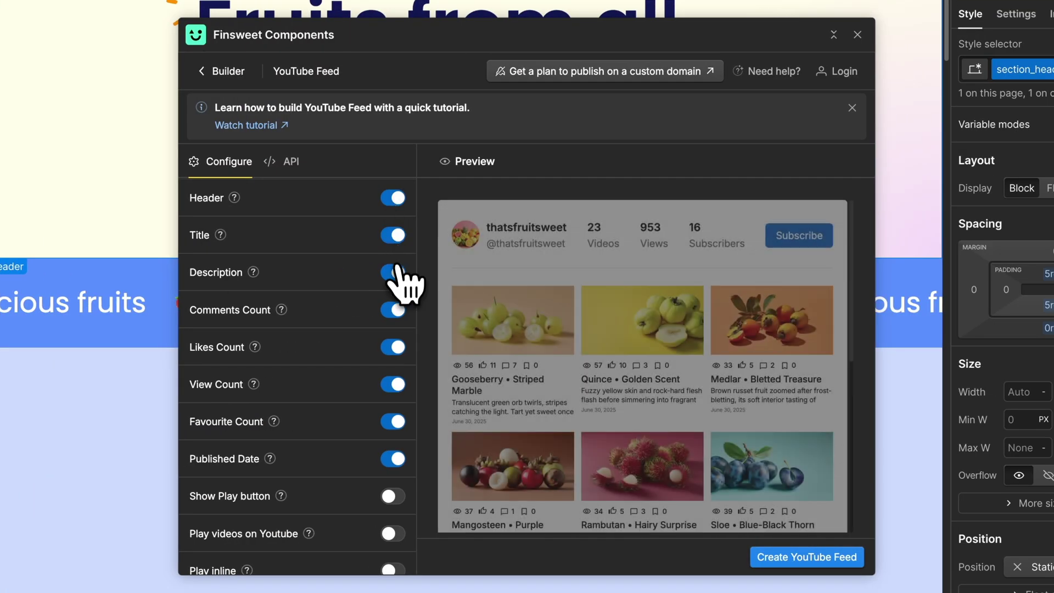
pyautogui.click(395, 272)
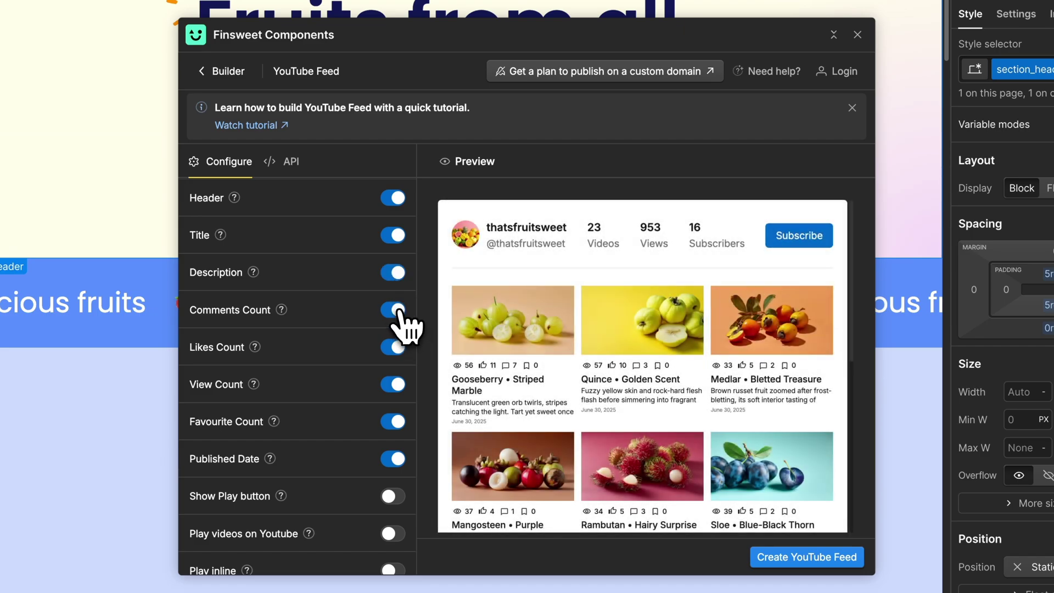
pyautogui.click(397, 311)
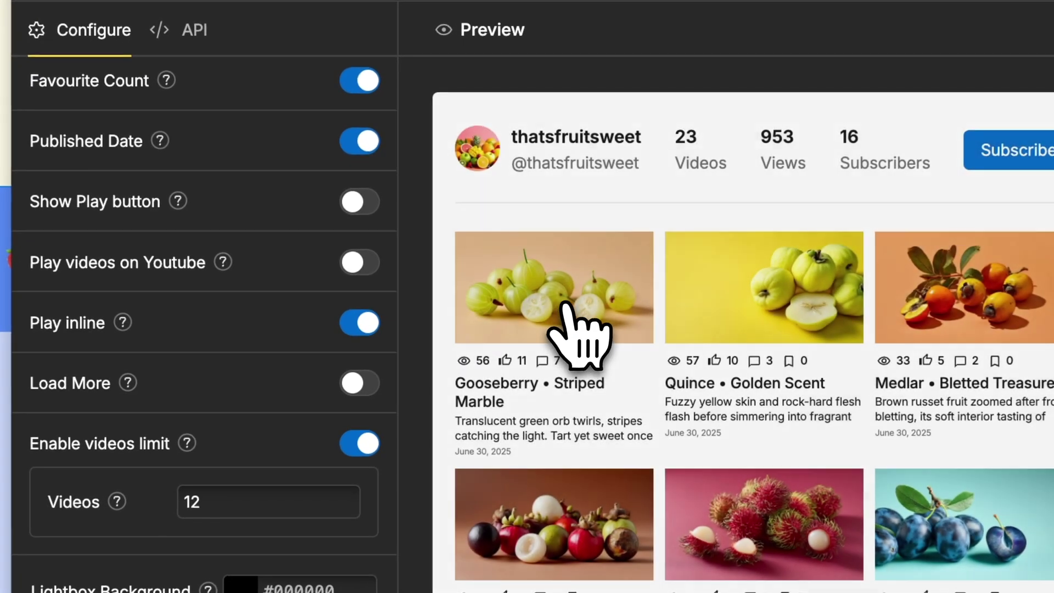
# Play the Gooseberry video inline, then browse the Finsweet Components marketplace screenshots
pyautogui.click(519, 329)
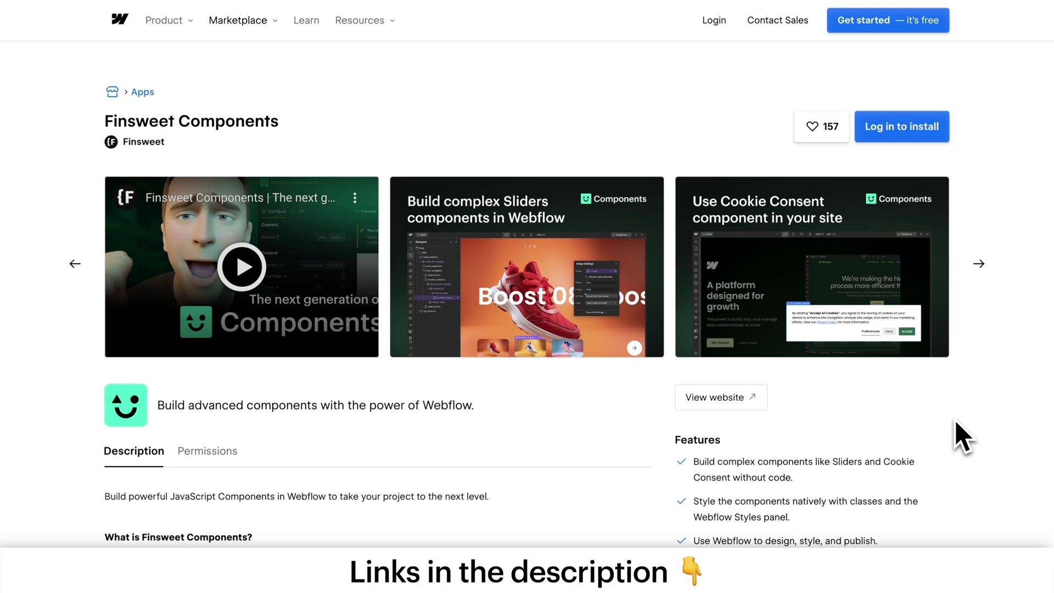
pyautogui.click(980, 265)
pyautogui.click(981, 265)
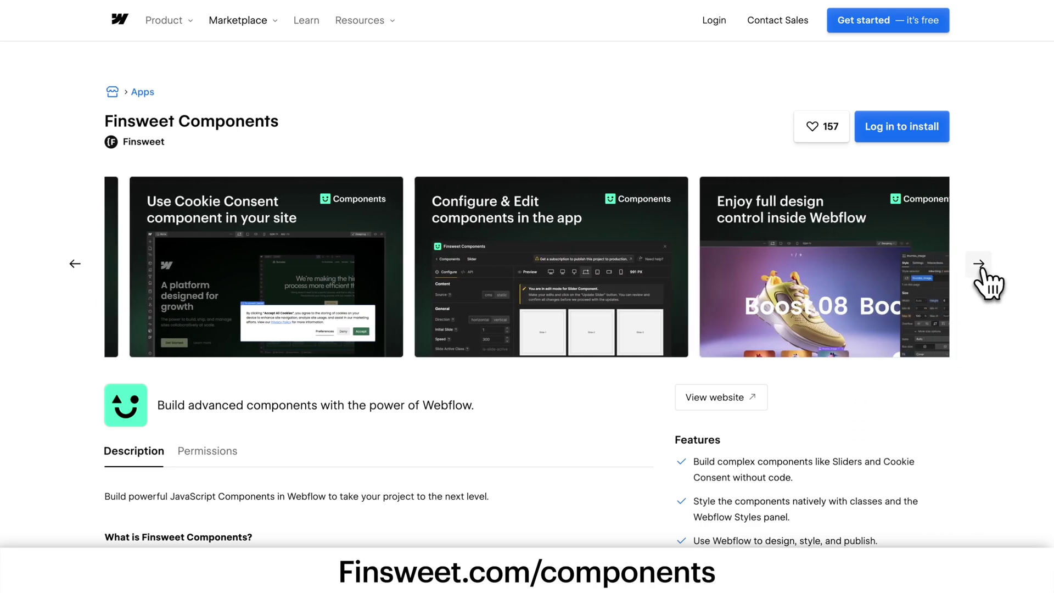